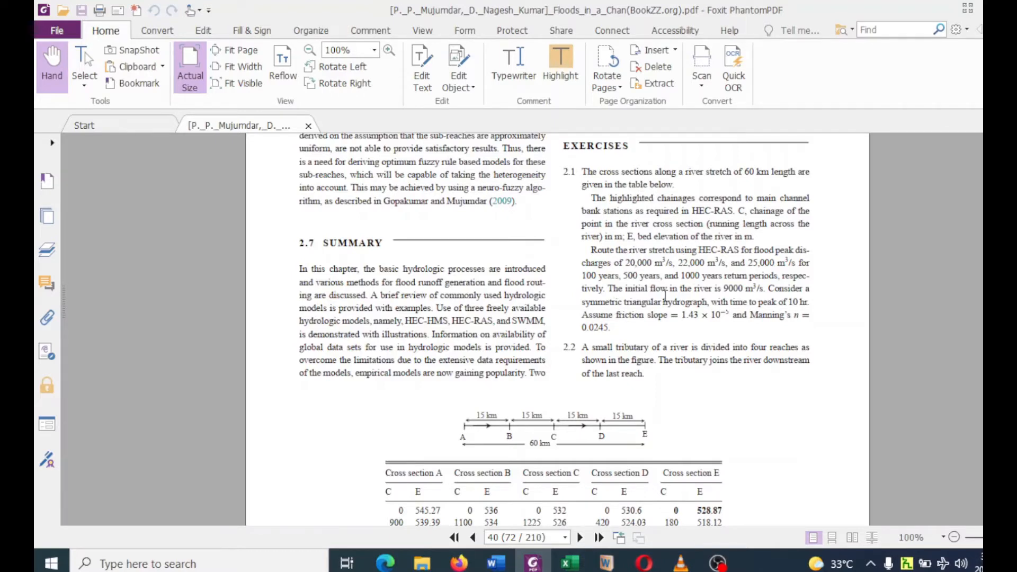
Review exercise 2.1 in the PDF, including its flood routing data, reach diagram and cross-section table.
{"action": "scroll", "coordinate": [666, 293], "scroll_direction": "down", "scroll_amount": 3}
{"action": "scroll", "coordinate": [665, 293], "scroll_direction": "down", "scroll_amount": 9}
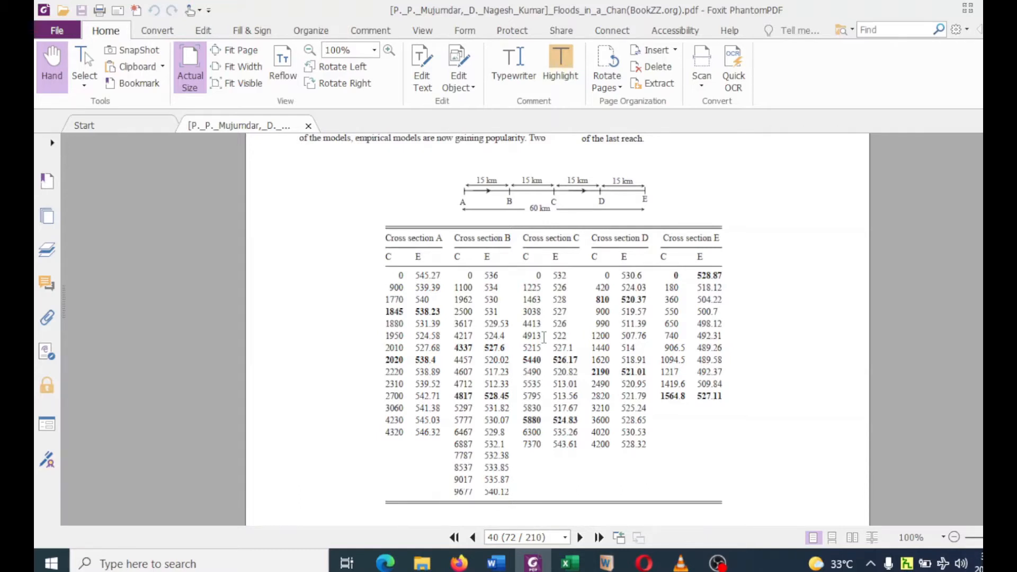
{"action": "scroll", "coordinate": [544, 337], "scroll_direction": "up", "scroll_amount": 5}
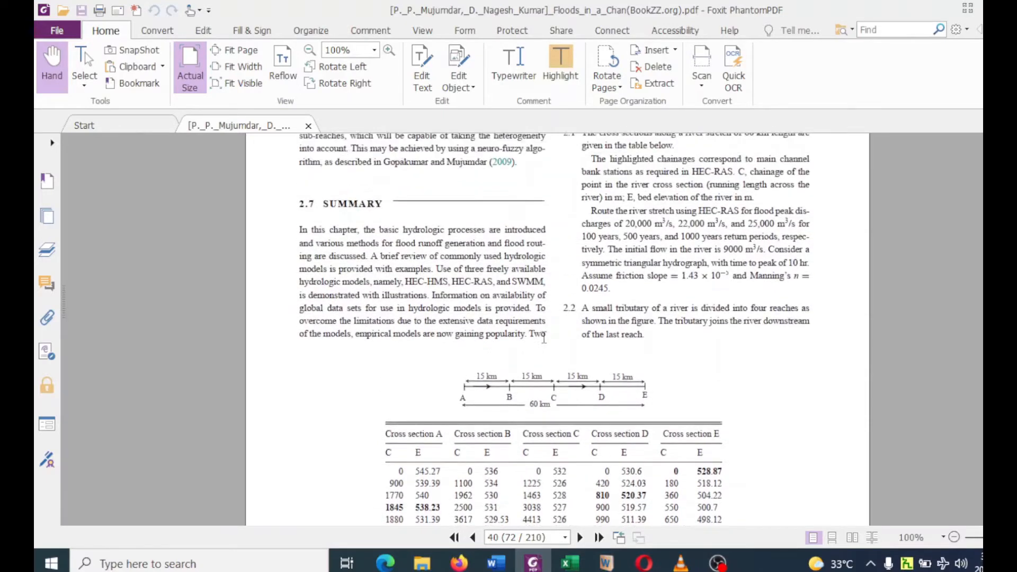
{"action": "scroll", "coordinate": [543, 336], "scroll_direction": "up", "scroll_amount": 1}
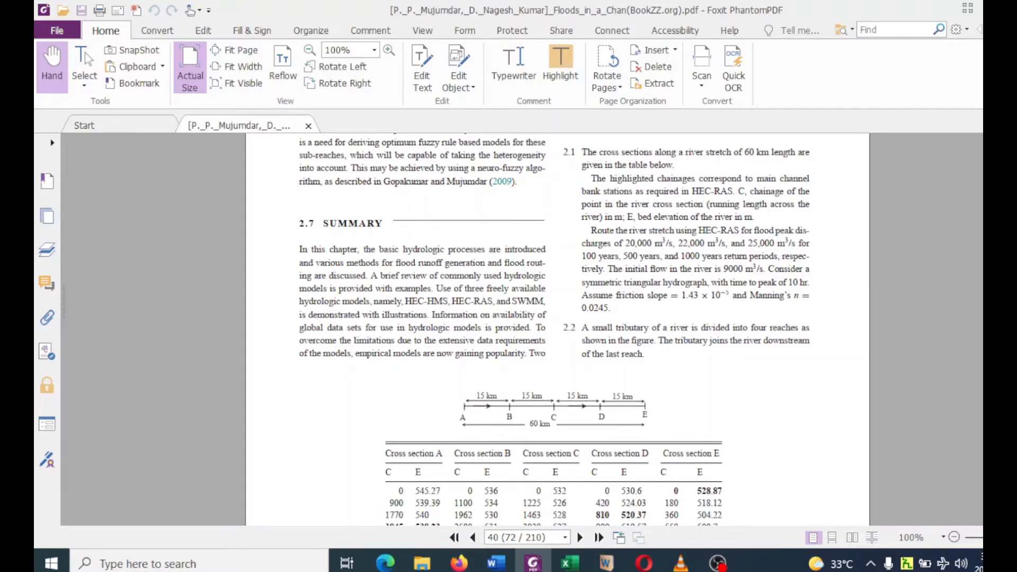
Launch HEC-RAS 6.1 from the desktop and start a new project.
{"action": "key", "text": "super+d"}
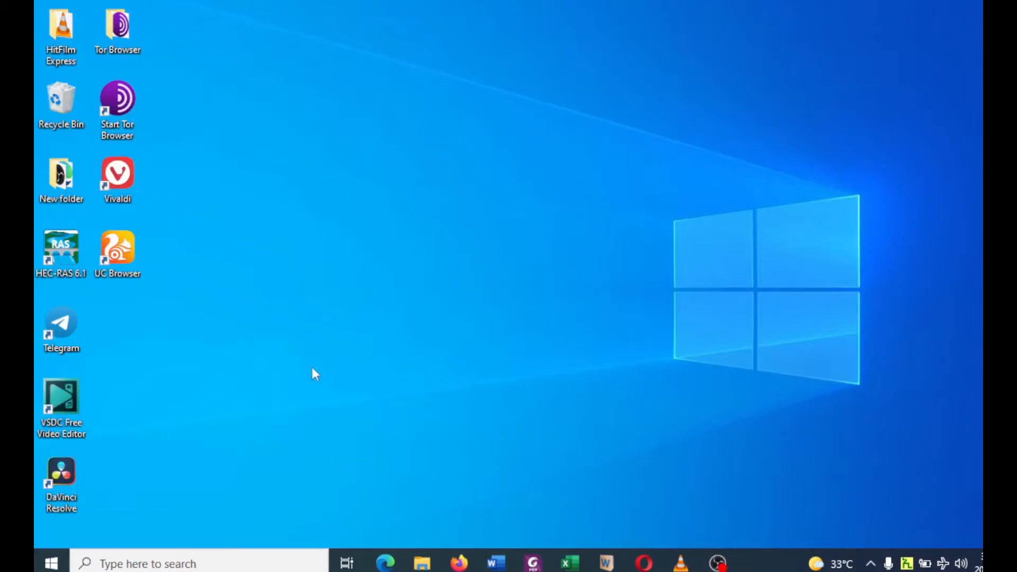
{"action": "double_click", "coordinate": [63, 261]}
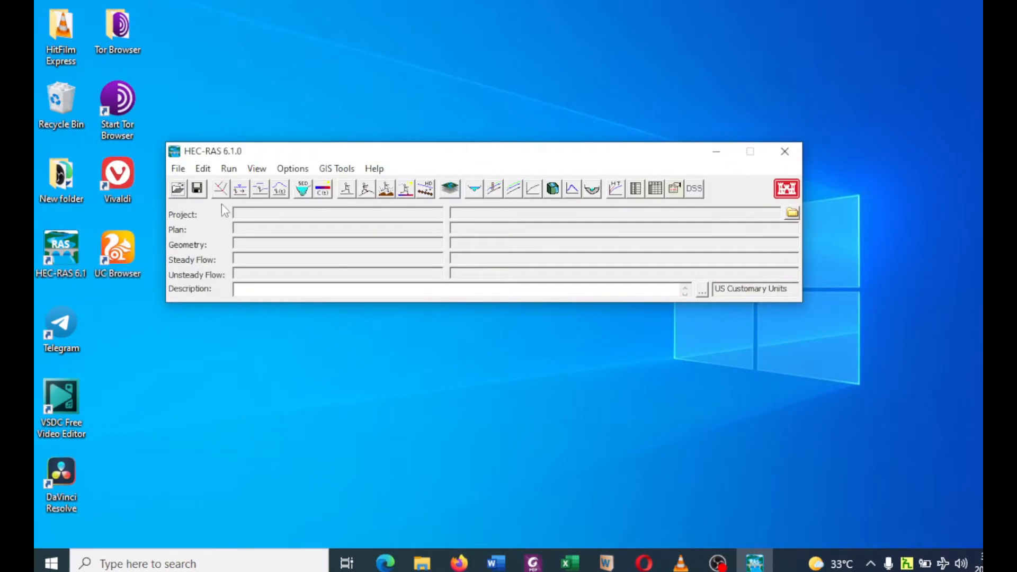
{"action": "left_click", "coordinate": [179, 169]}
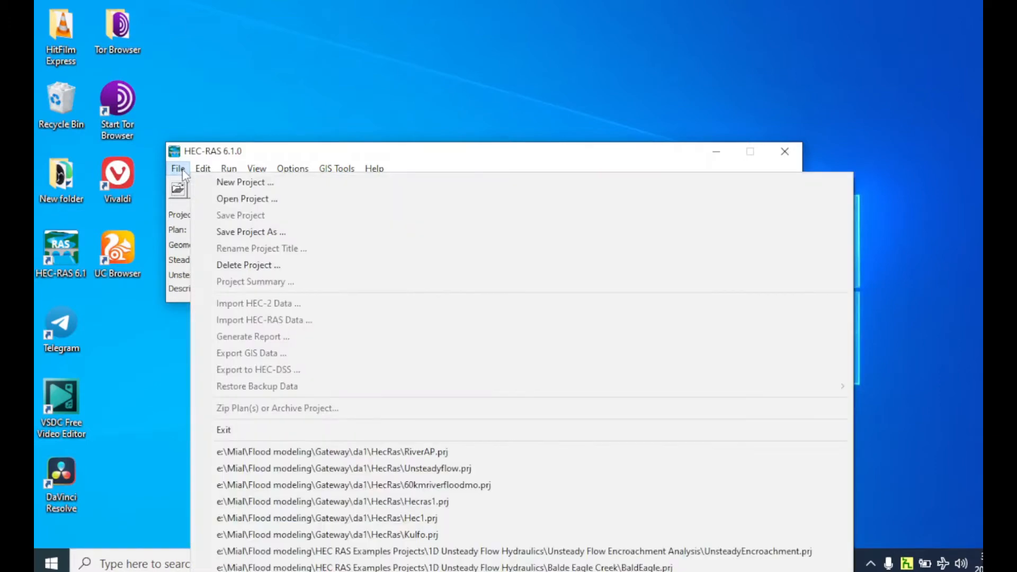
{"action": "left_click", "coordinate": [221, 183]}
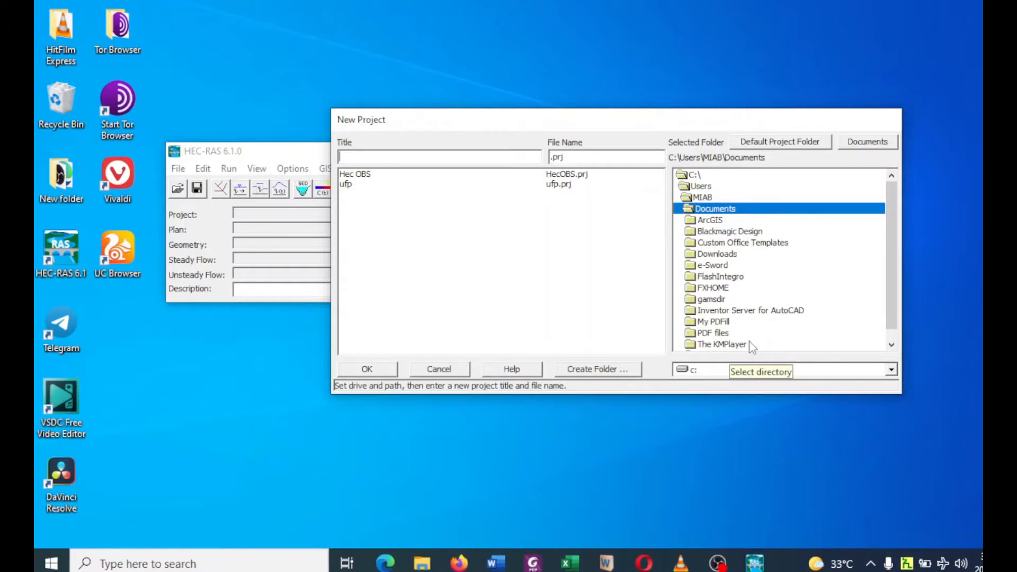
Choose e:\Mial\Flood modeling\Gateway\da1\HecRas as the folder for the new project.
{"action": "left_click", "coordinate": [716, 374]}
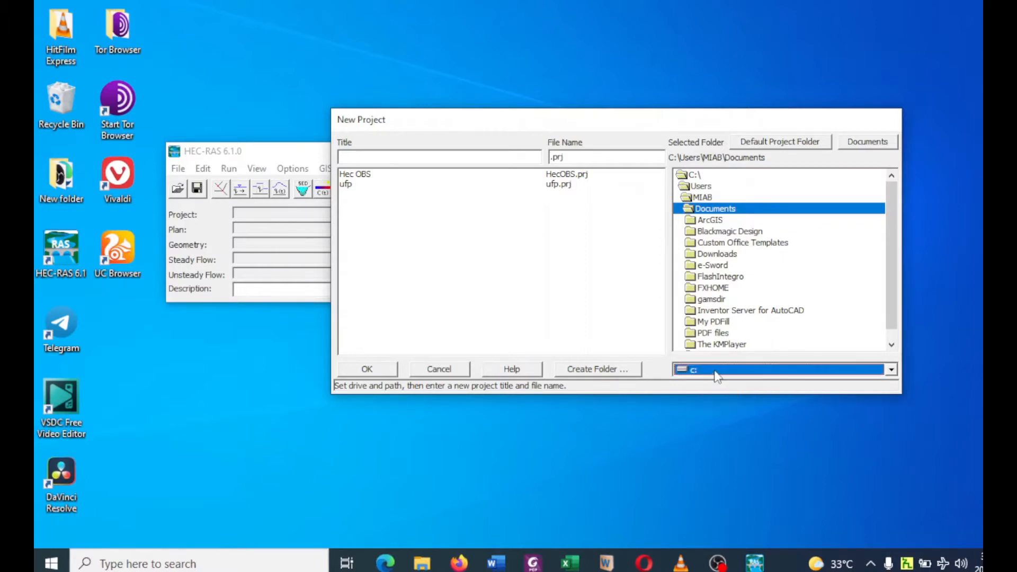
{"action": "left_click", "coordinate": [716, 374]}
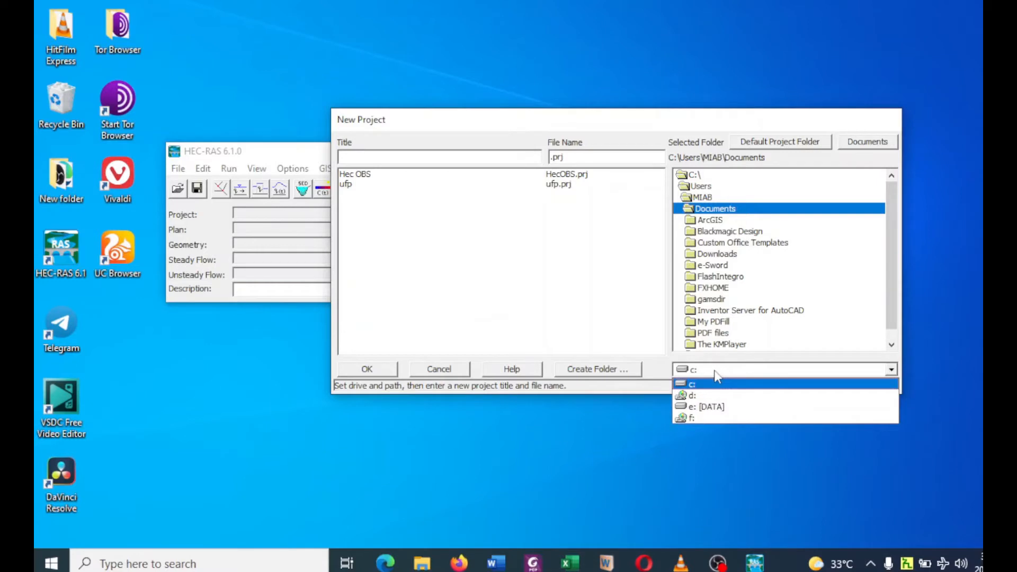
{"action": "left_click", "coordinate": [710, 409]}
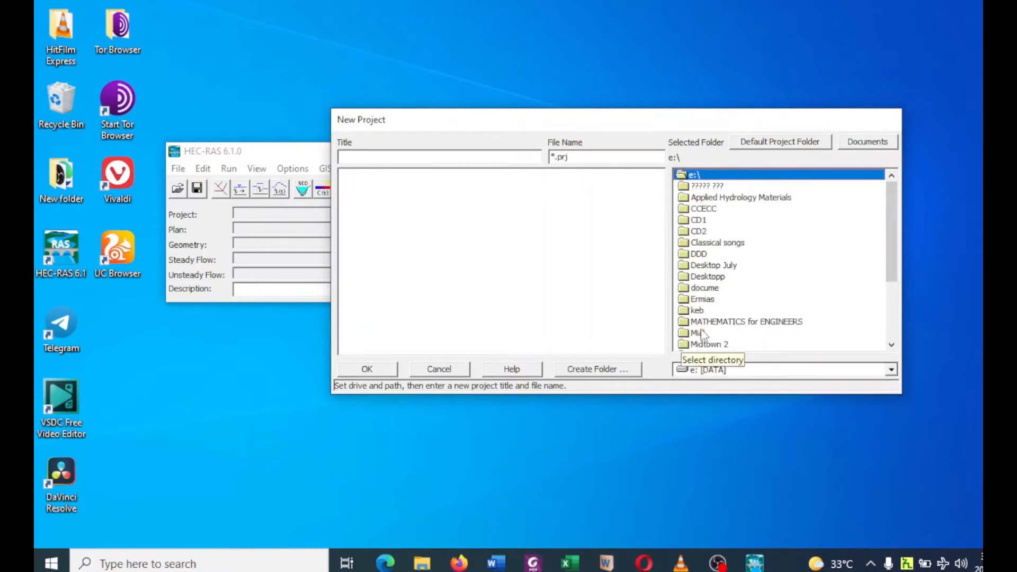
{"action": "double_click", "coordinate": [700, 333]}
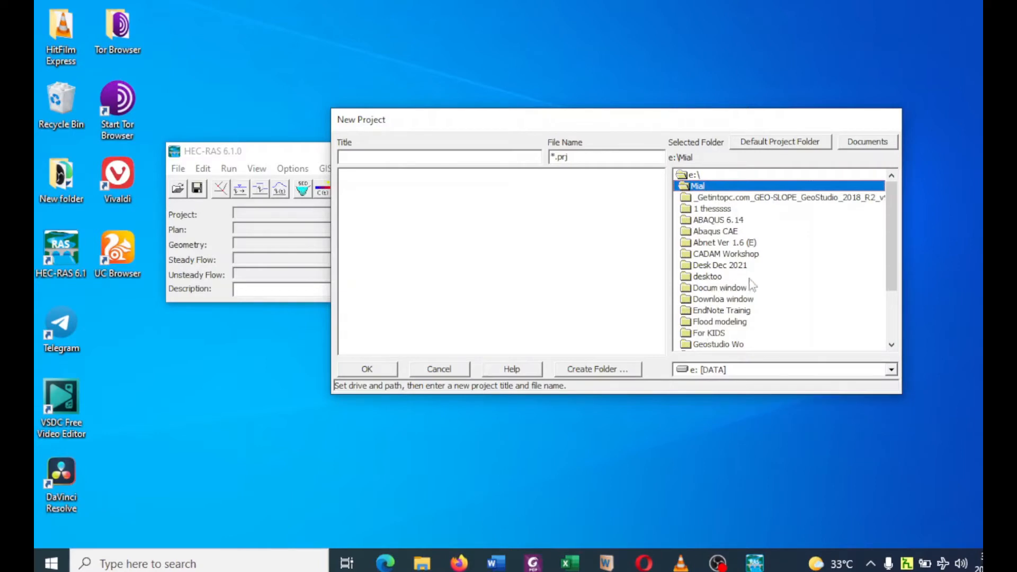
{"action": "double_click", "coordinate": [724, 322]}
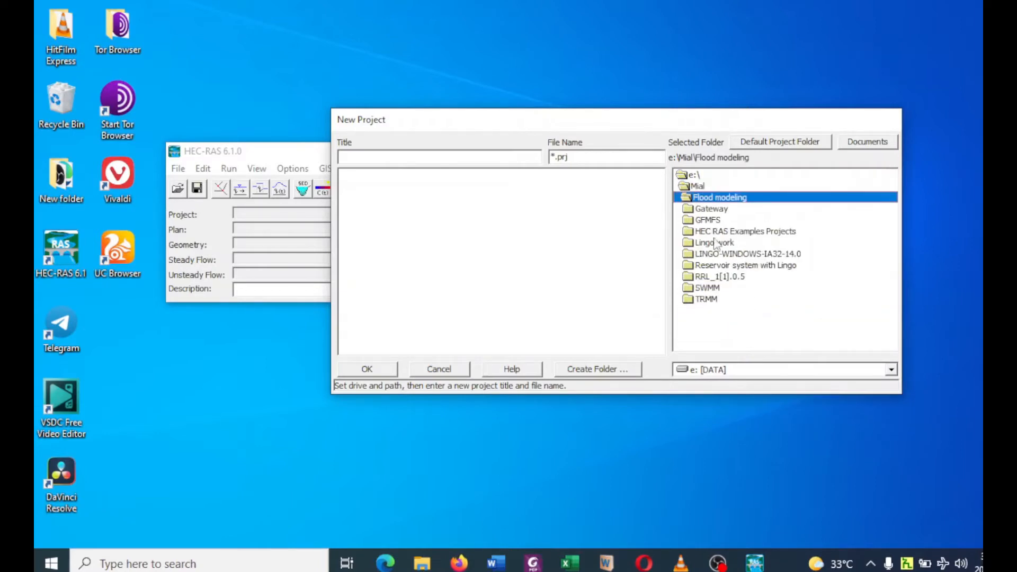
{"action": "double_click", "coordinate": [710, 211]}
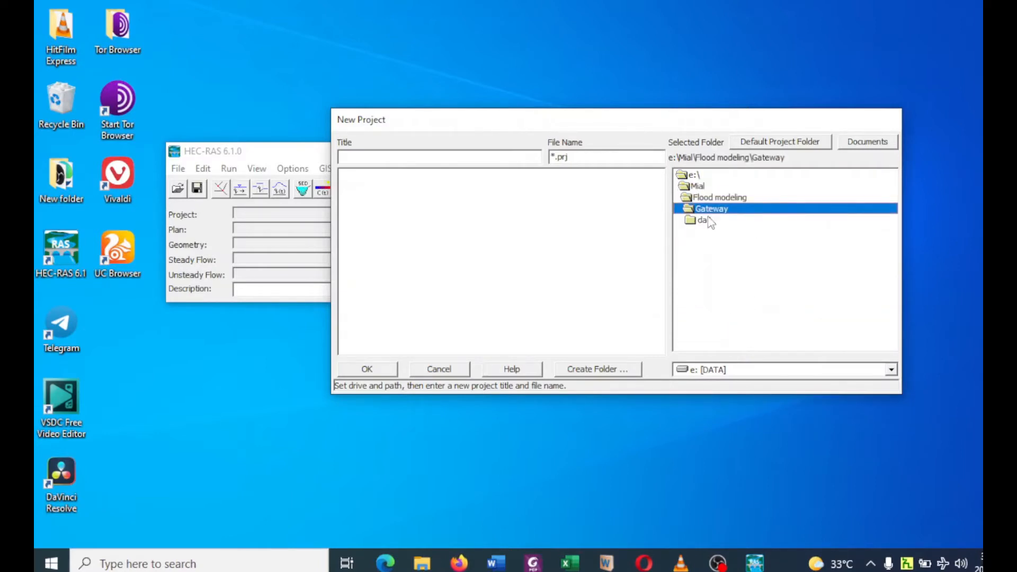
{"action": "double_click", "coordinate": [705, 220]}
{"action": "double_click", "coordinate": [708, 231]}
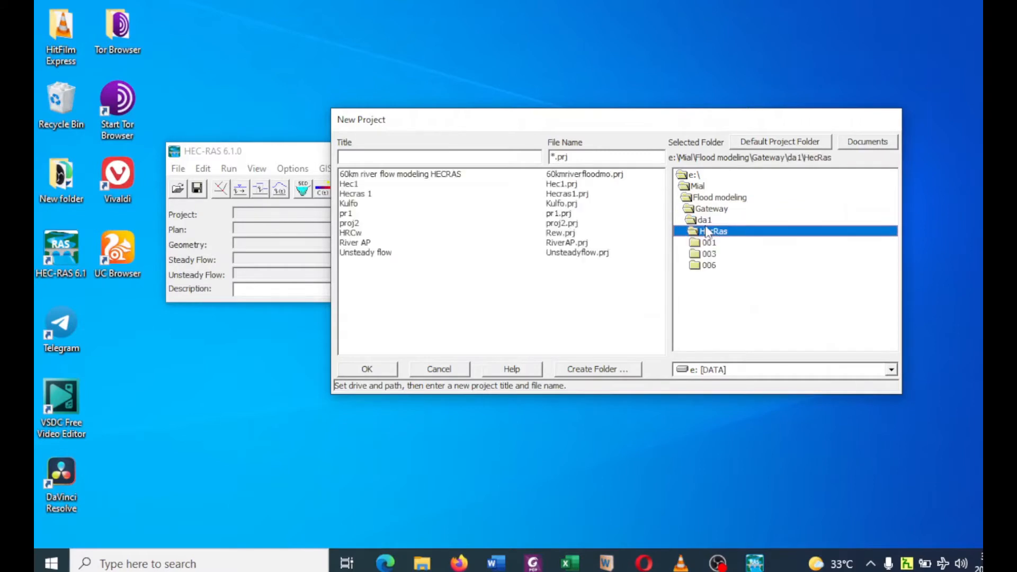
Title the new project "Unsteady flow Proj" and create it with the matching file name.
{"action": "left_click", "coordinate": [349, 155]}
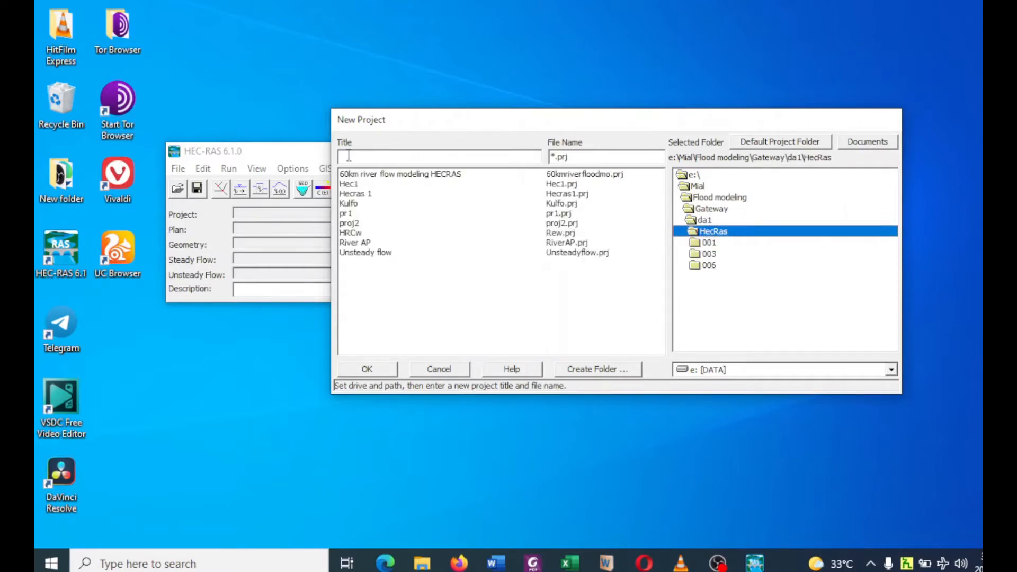
{"action": "type", "text": "Unsteady"}
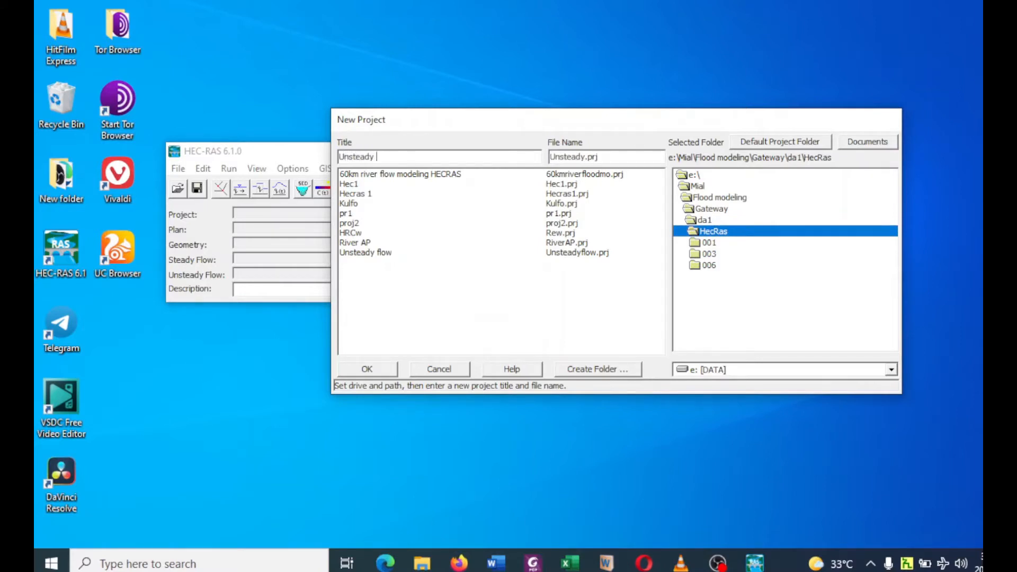
{"action": "type", "text": " flow Proj"}
{"action": "left_click", "coordinate": [359, 366]}
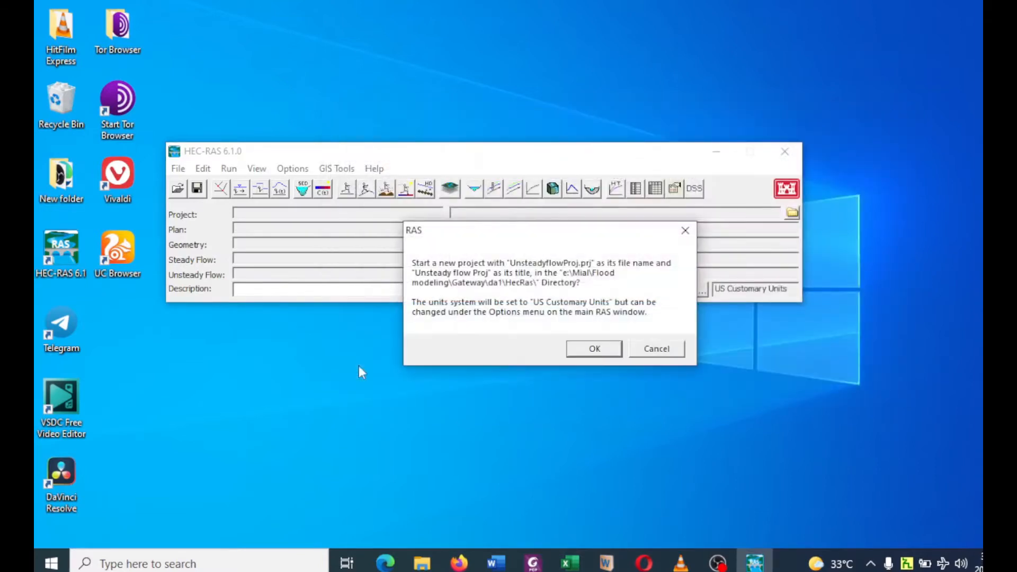
{"action": "left_click", "coordinate": [588, 349]}
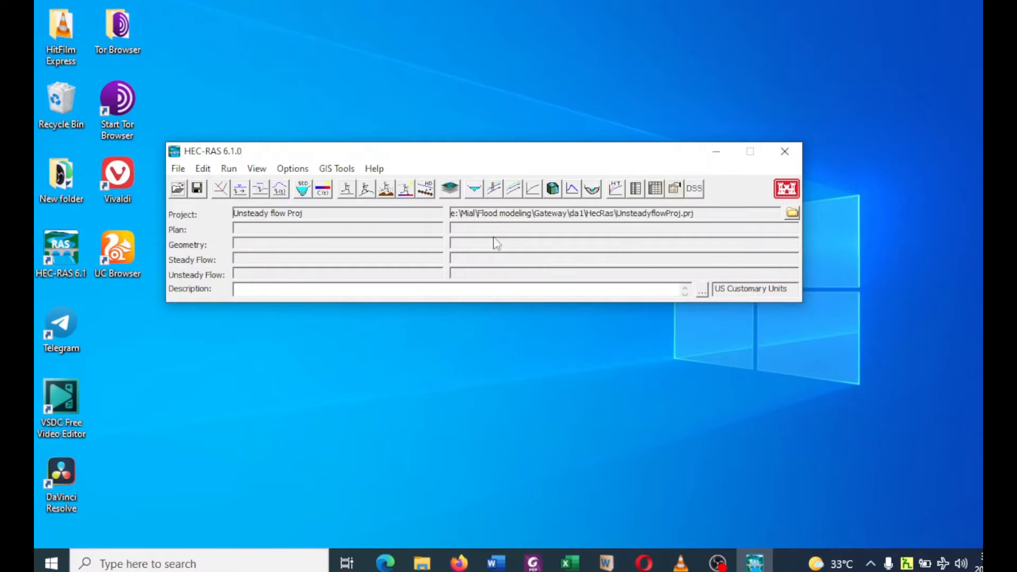
Set the project's unit system to System International (Metric System) and accept the change.
{"action": "left_click", "coordinate": [293, 169]}
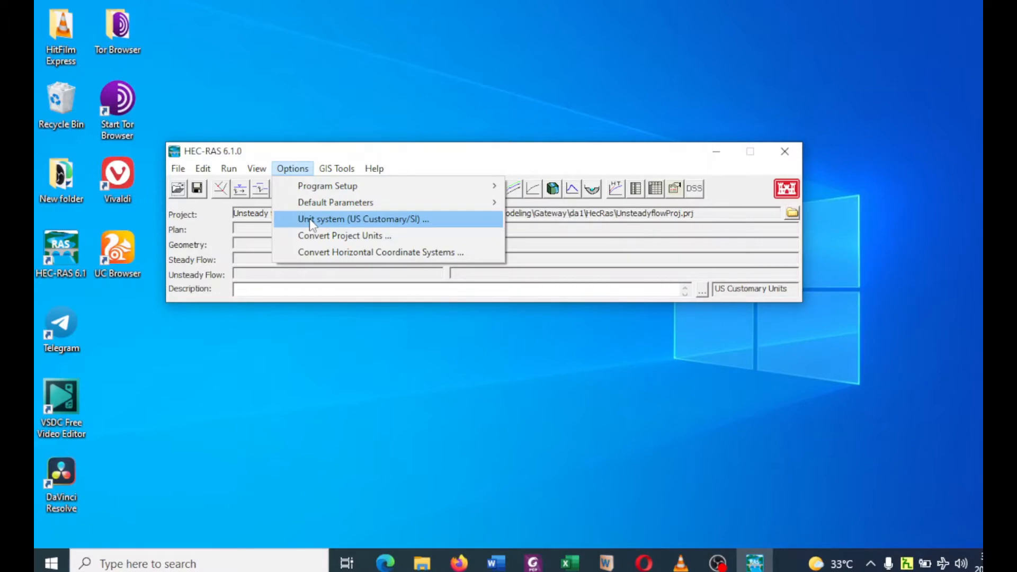
{"action": "left_click", "coordinate": [342, 219]}
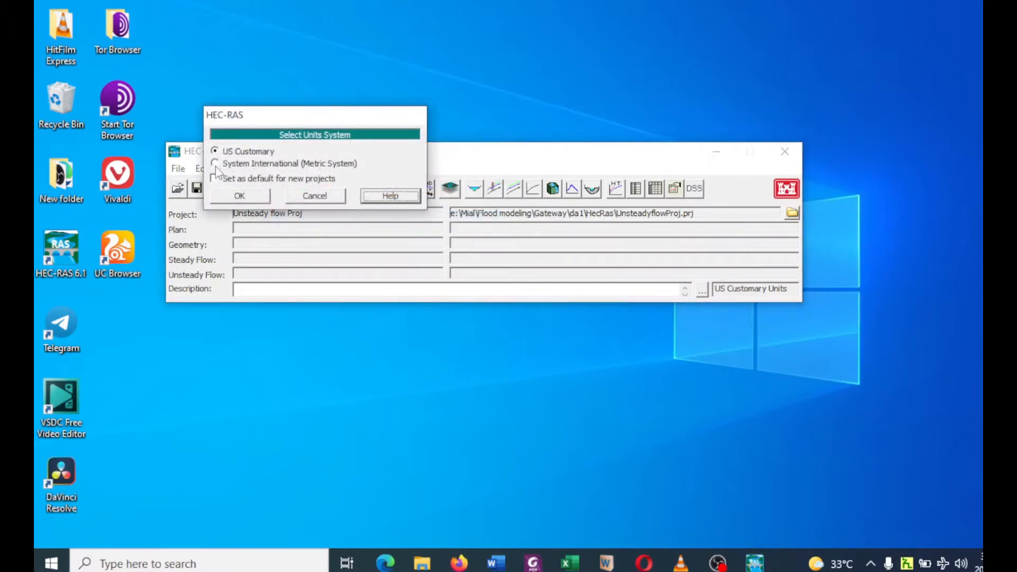
{"action": "left_click", "coordinate": [215, 163]}
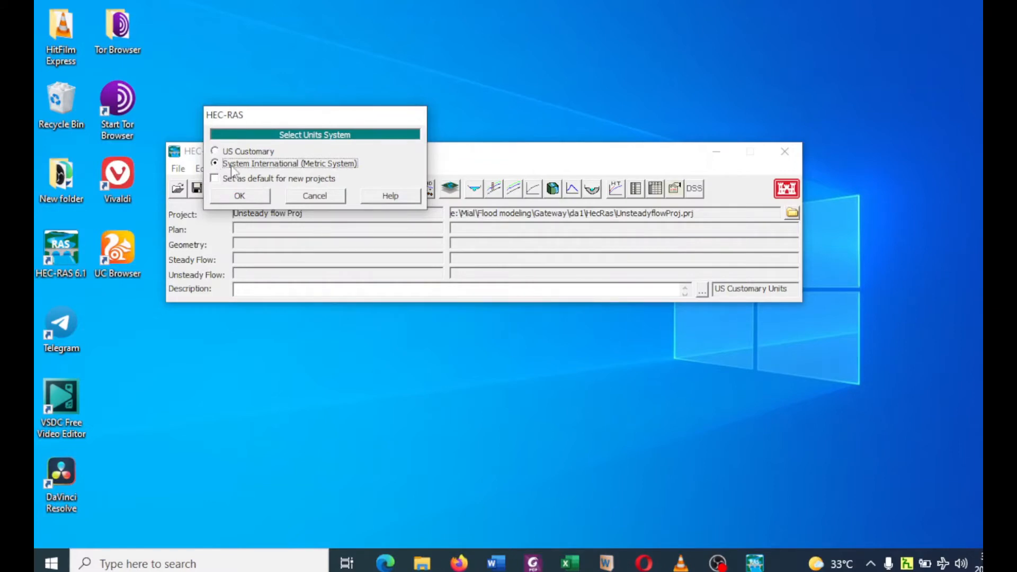
{"action": "left_click", "coordinate": [242, 197]}
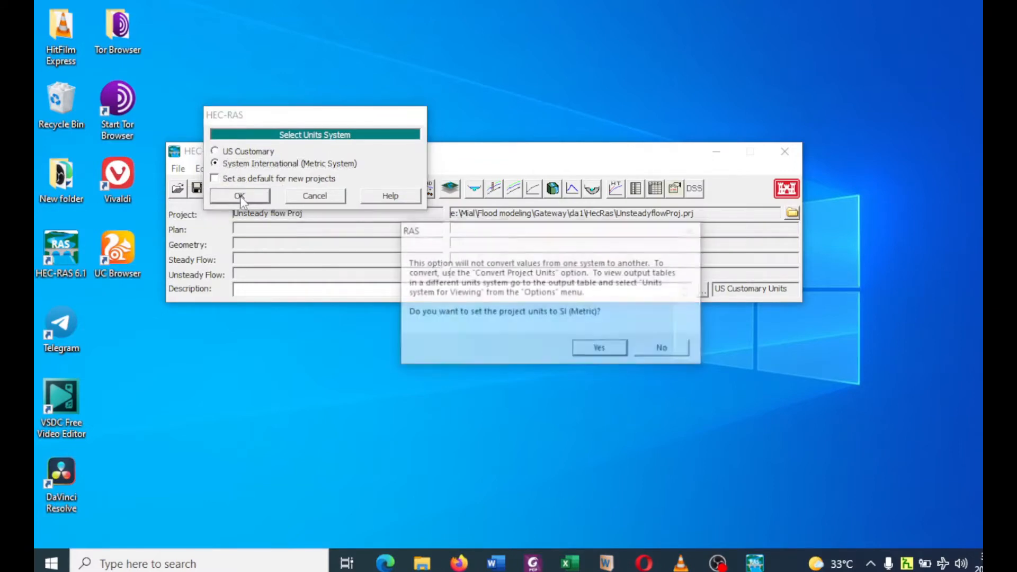
{"action": "left_click", "coordinate": [597, 351]}
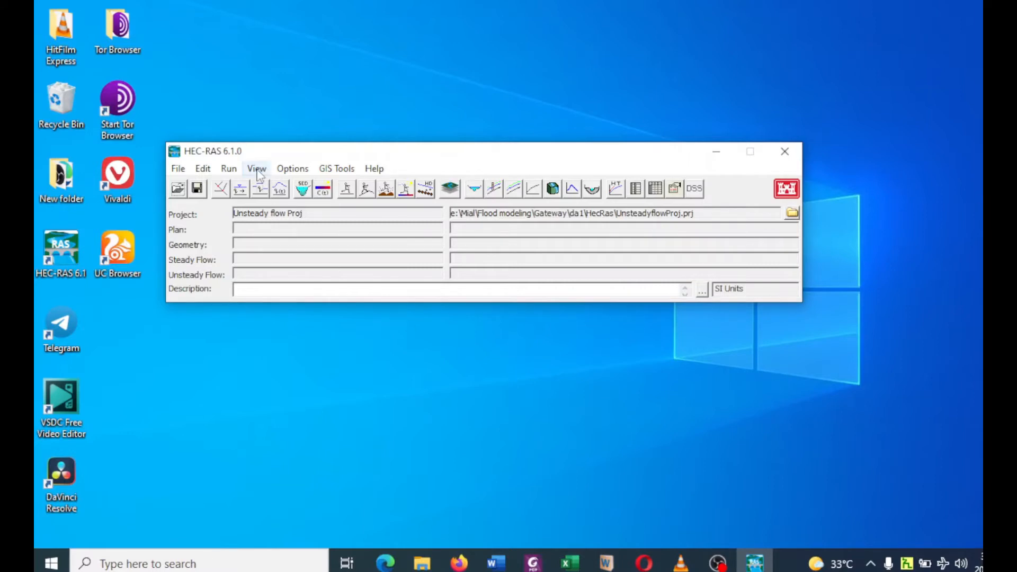
Open the geometric data and draw a straight river reach about 1.23 units long, running diagonally down the schematic from upper left to lower right.
{"action": "left_click", "coordinate": [203, 170]}
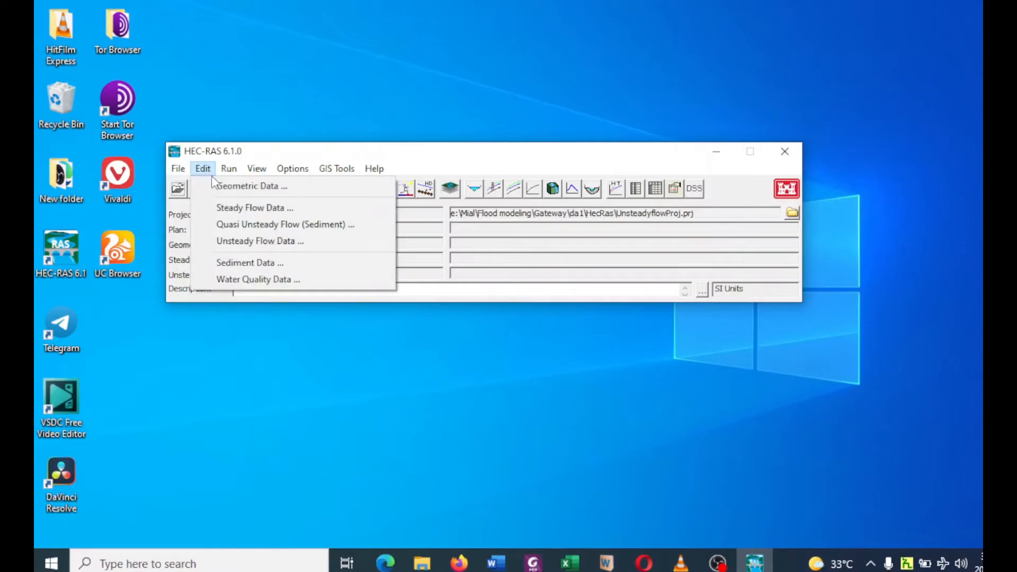
{"action": "left_click", "coordinate": [217, 186]}
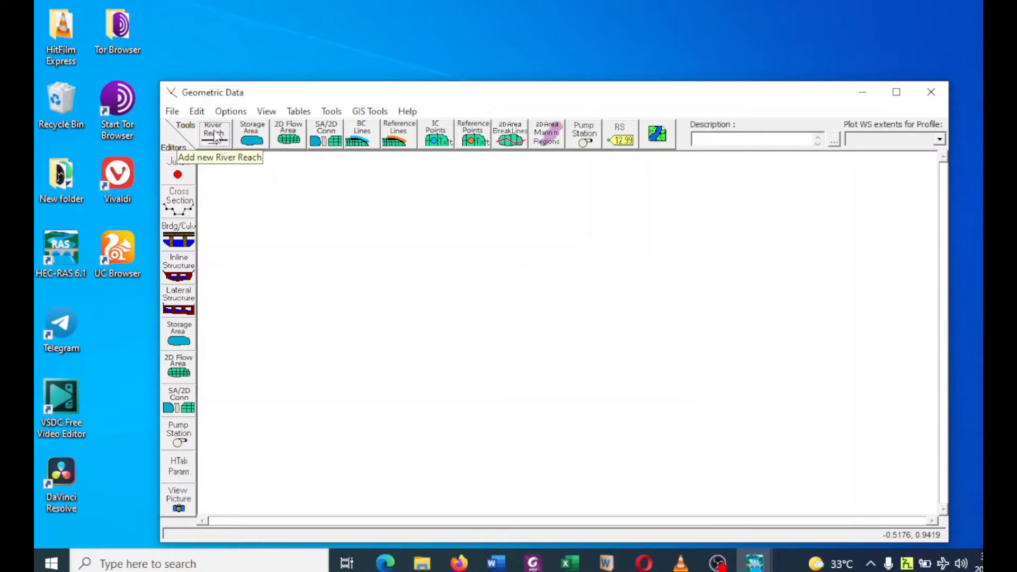
{"action": "left_click", "coordinate": [215, 136]}
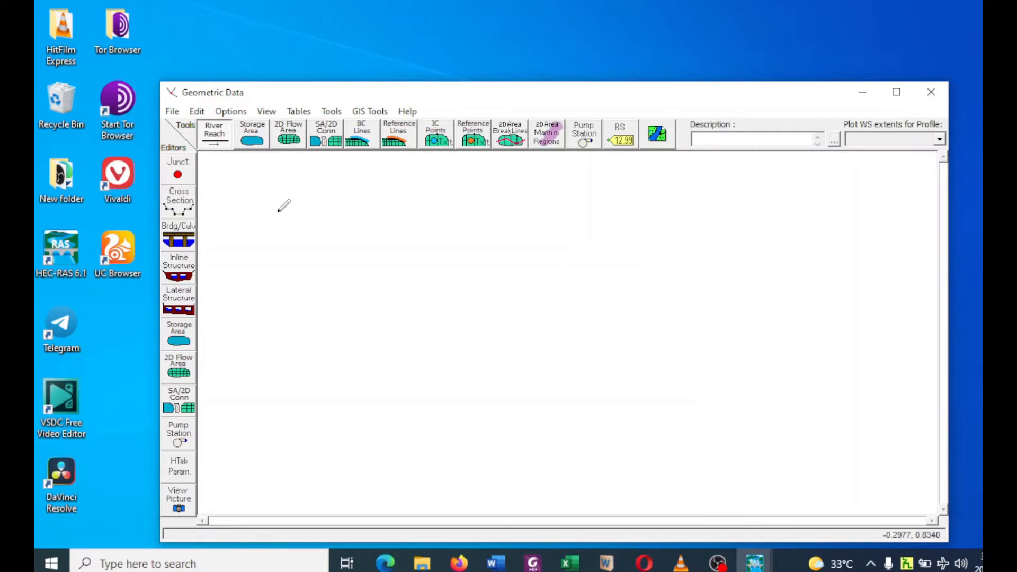
{"action": "left_click", "coordinate": [293, 224]}
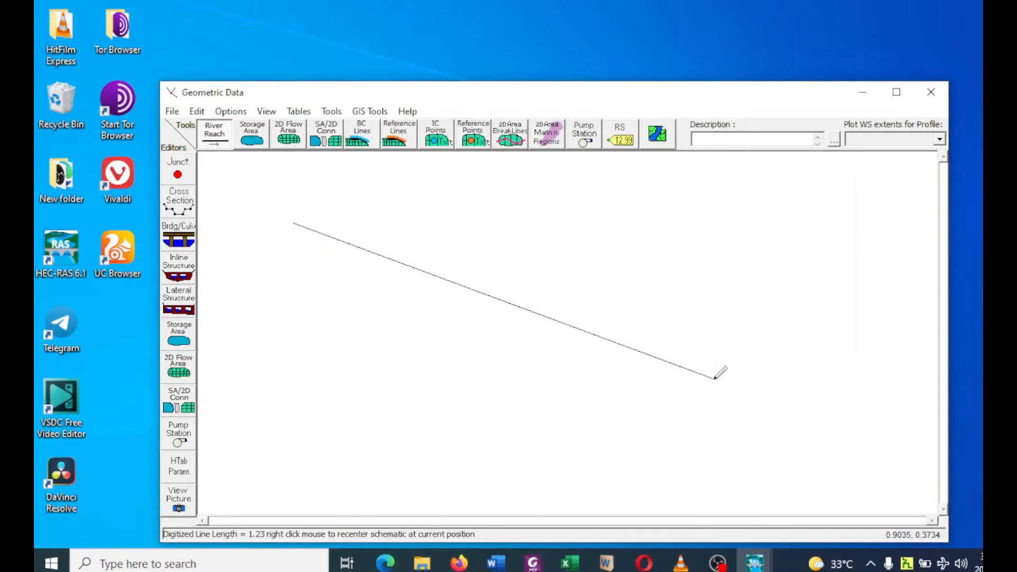
{"action": "double_click", "coordinate": [715, 378]}
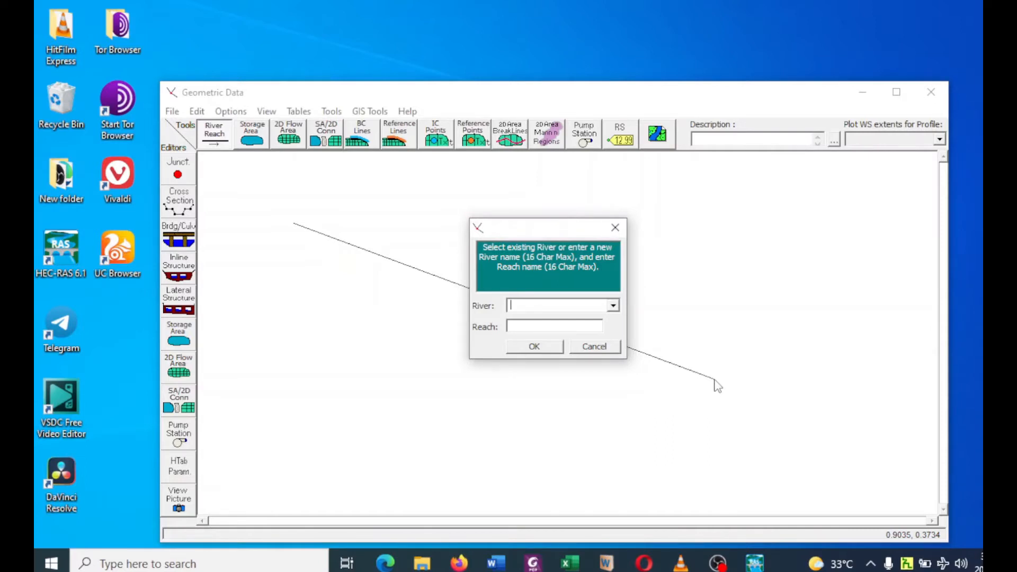
Name the drawn river "River Y" and its reach "Reach X".
{"action": "type", "text": "R"}
{"action": "type", "text": "ive"}
{"action": "type", "text": "r Y"}
{"action": "type", "text": "Reach"}
{"action": "type", "text": " X"}
{"action": "left_click", "coordinate": [533, 347]}
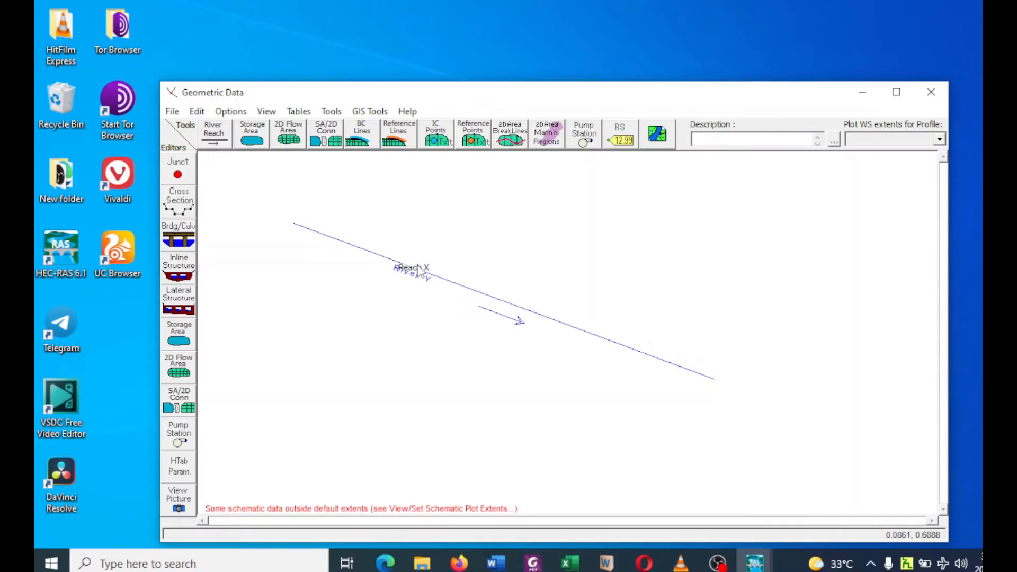
Open the cross section data and add a new cross section to Reach X at river station 00.
{"action": "left_click", "coordinate": [179, 207]}
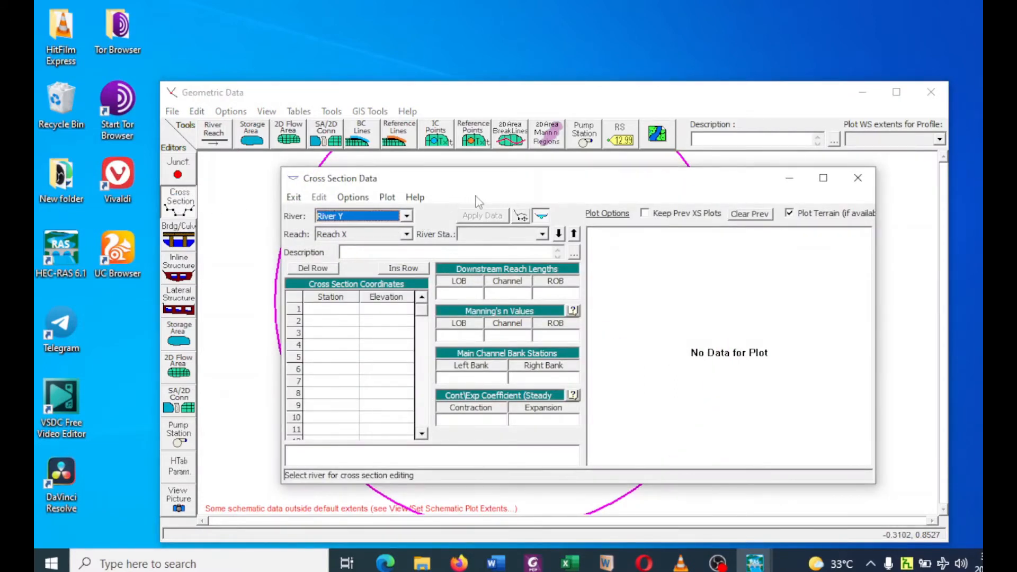
{"action": "left_click", "coordinate": [350, 198]}
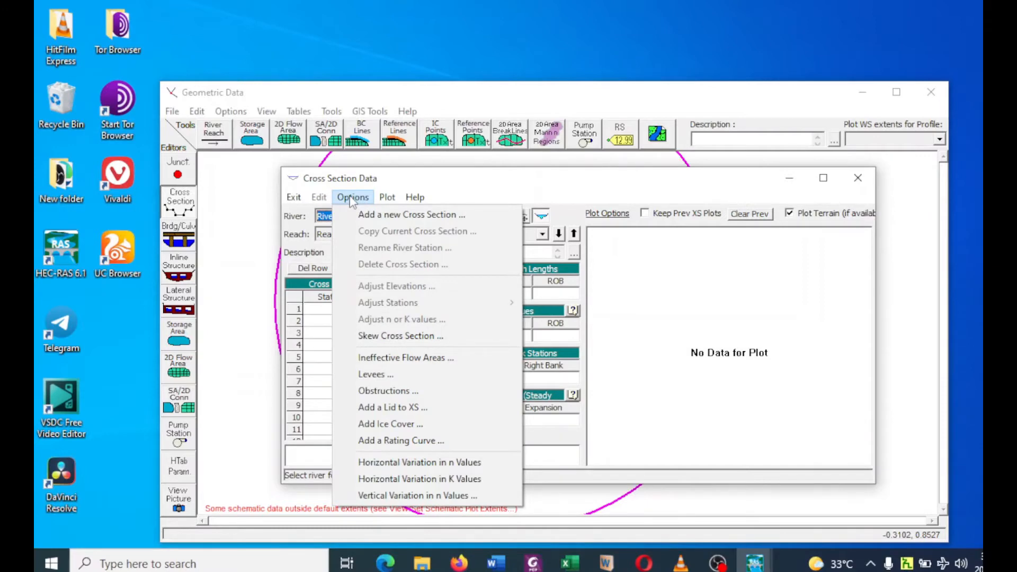
{"action": "left_click", "coordinate": [385, 214]}
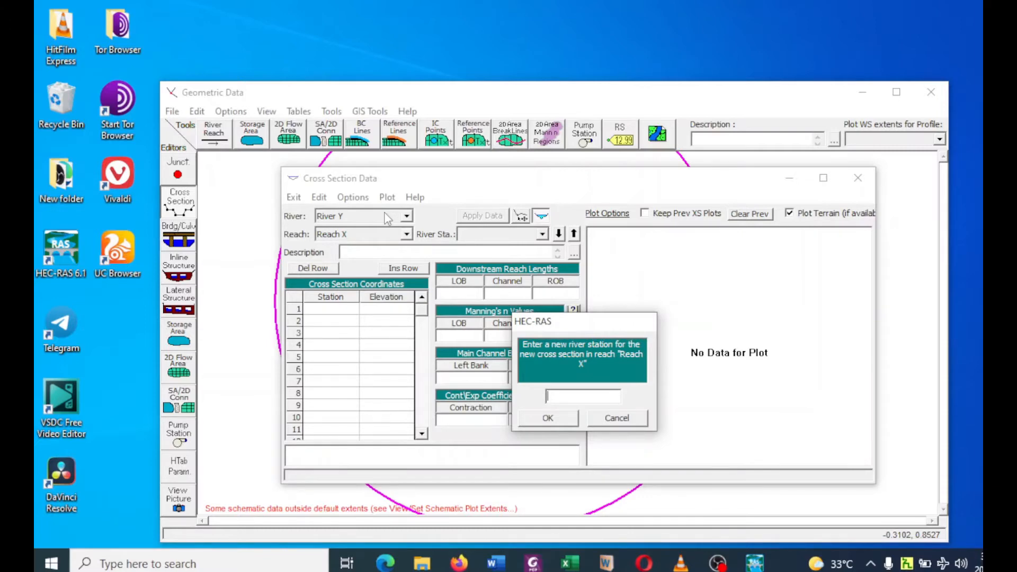
{"action": "type", "text": "00"}
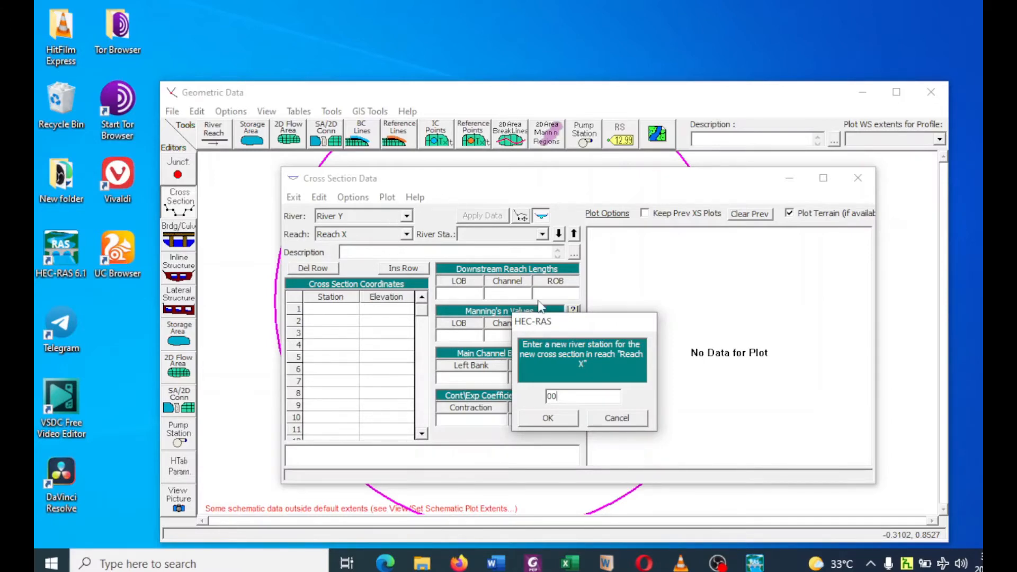
{"action": "left_click", "coordinate": [548, 420]}
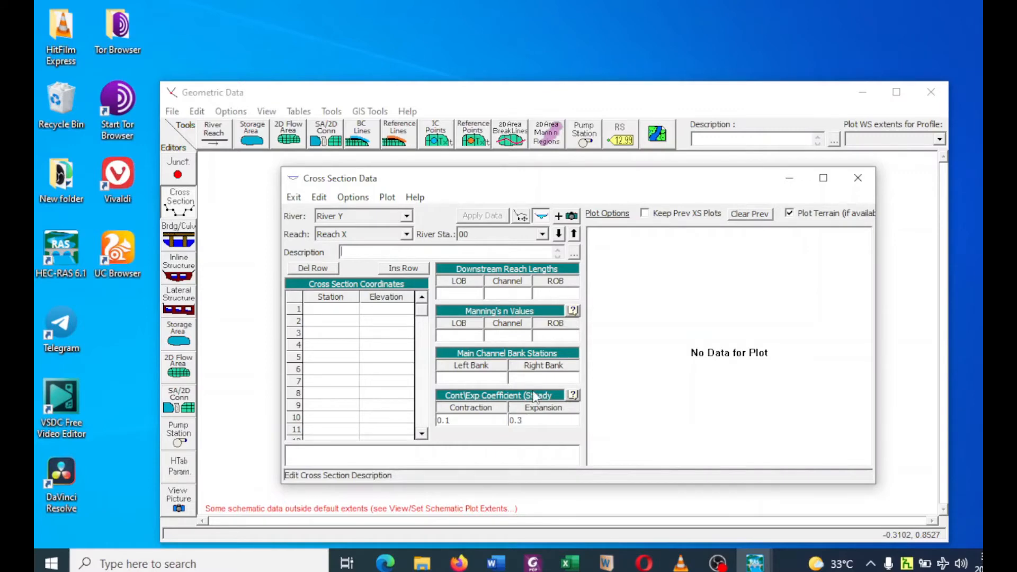
Set the LOB, Channel and ROB downstream reach lengths of river station 00 to 0 and apply the data.
{"action": "left_click", "coordinate": [466, 293]}
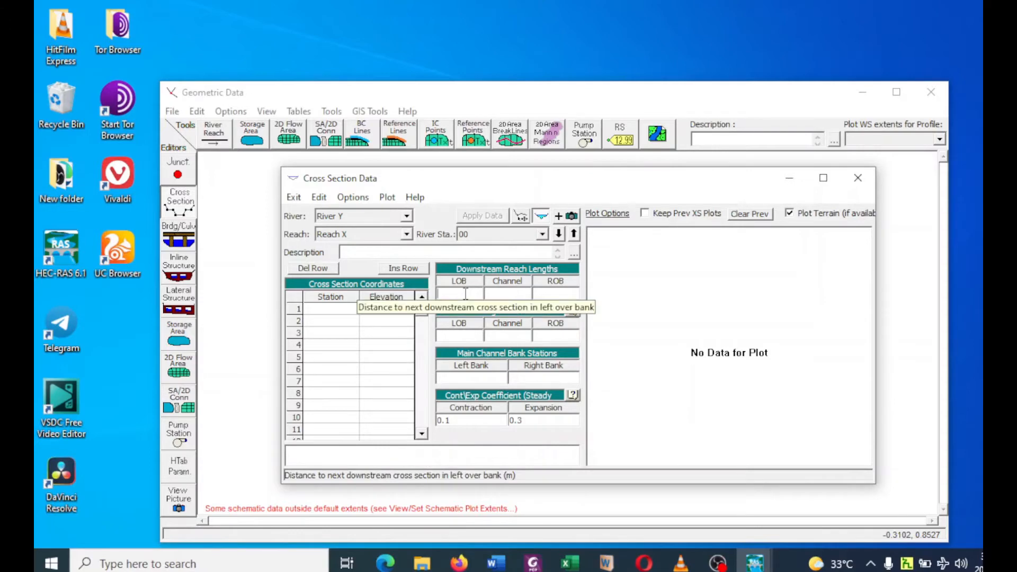
{"action": "type", "text": "0"}
{"action": "left_click", "coordinate": [502, 292]}
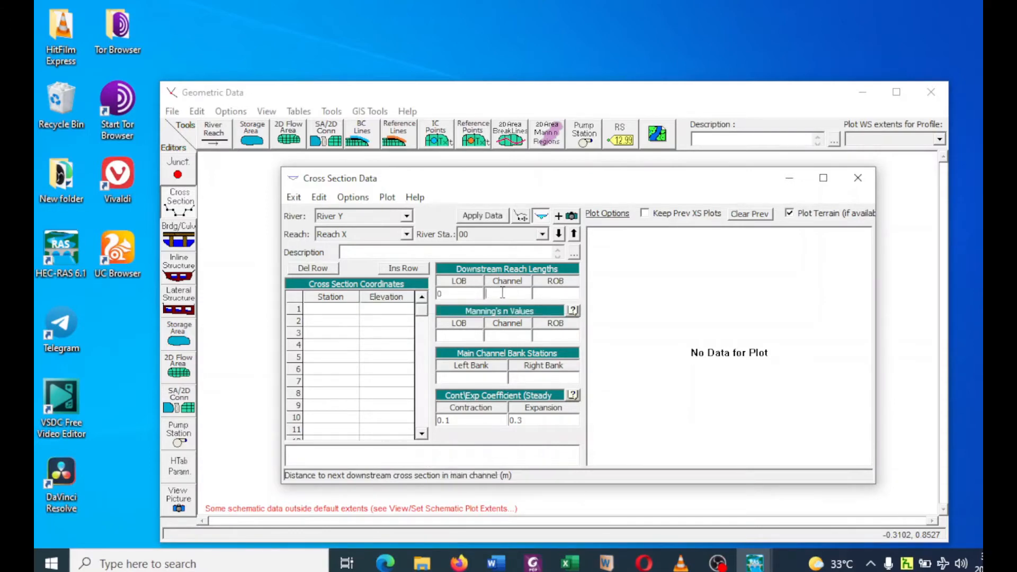
{"action": "type", "text": "0"}
{"action": "left_click", "coordinate": [561, 292]}
{"action": "type", "text": "0"}
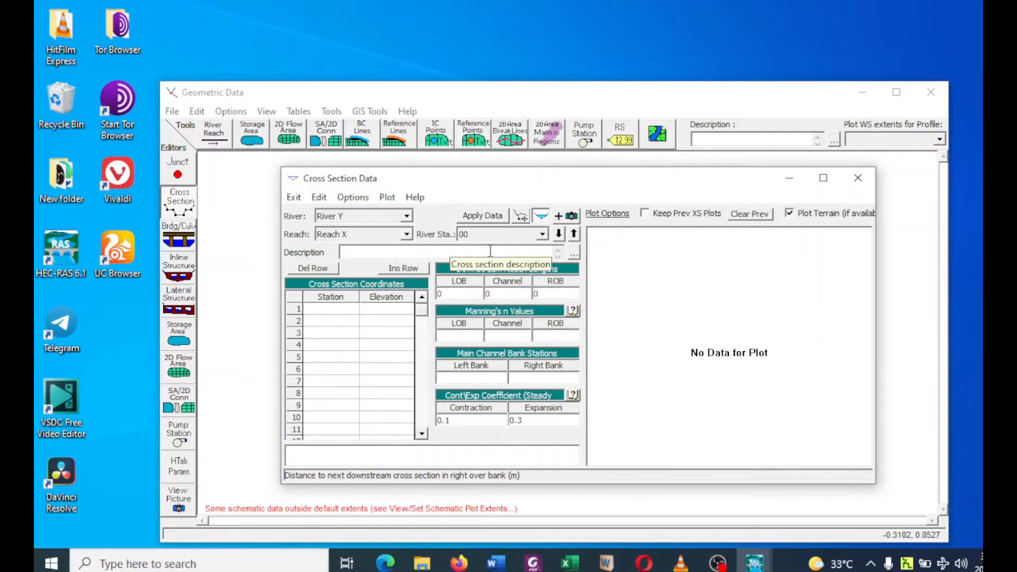
{"action": "left_click", "coordinate": [473, 217]}
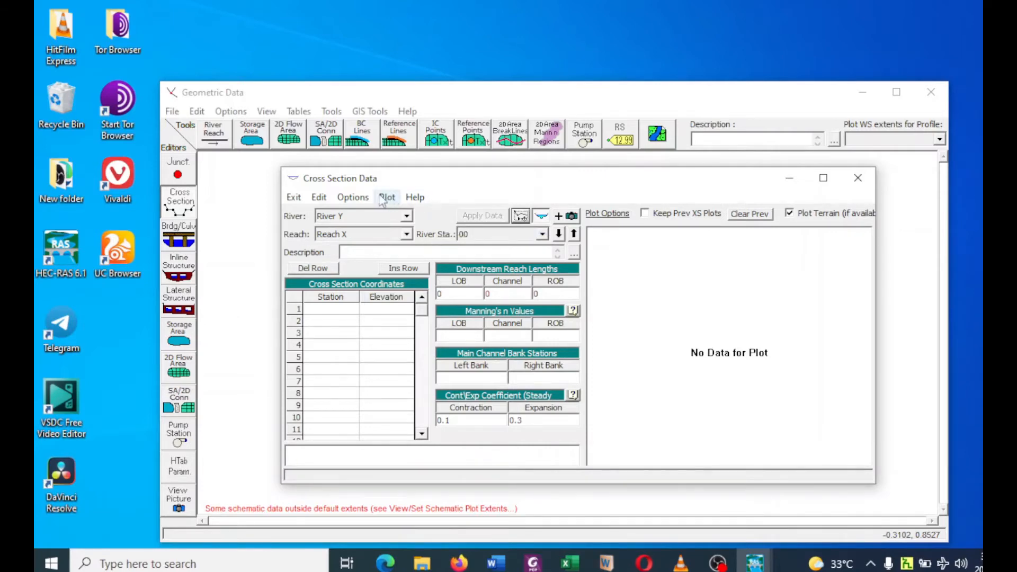
Add a new cross section to Reach X at river station 15.
{"action": "left_click", "coordinate": [353, 197]}
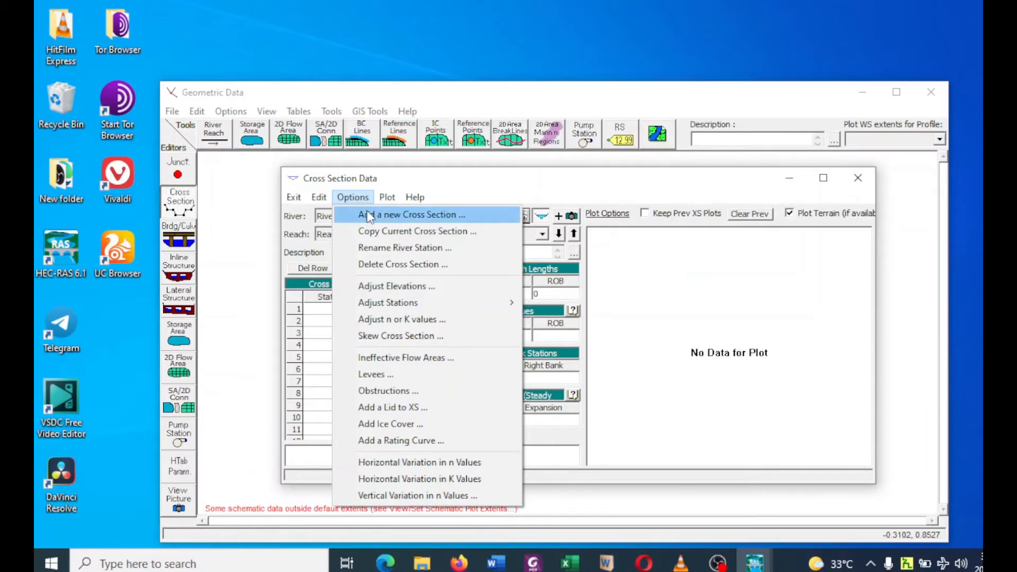
{"action": "left_click", "coordinate": [368, 215]}
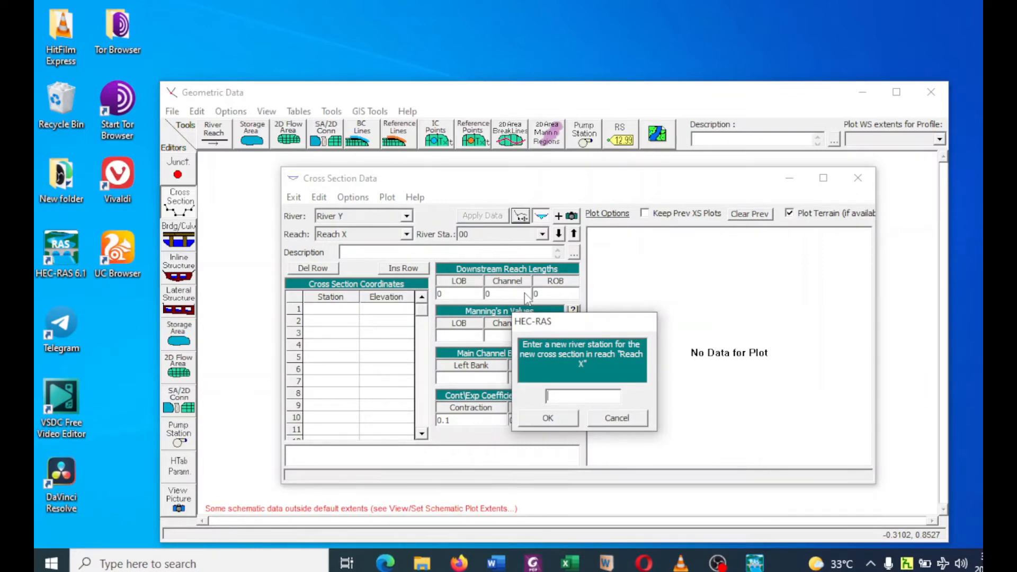
{"action": "type", "text": "15"}
{"action": "left_click", "coordinate": [542, 424]}
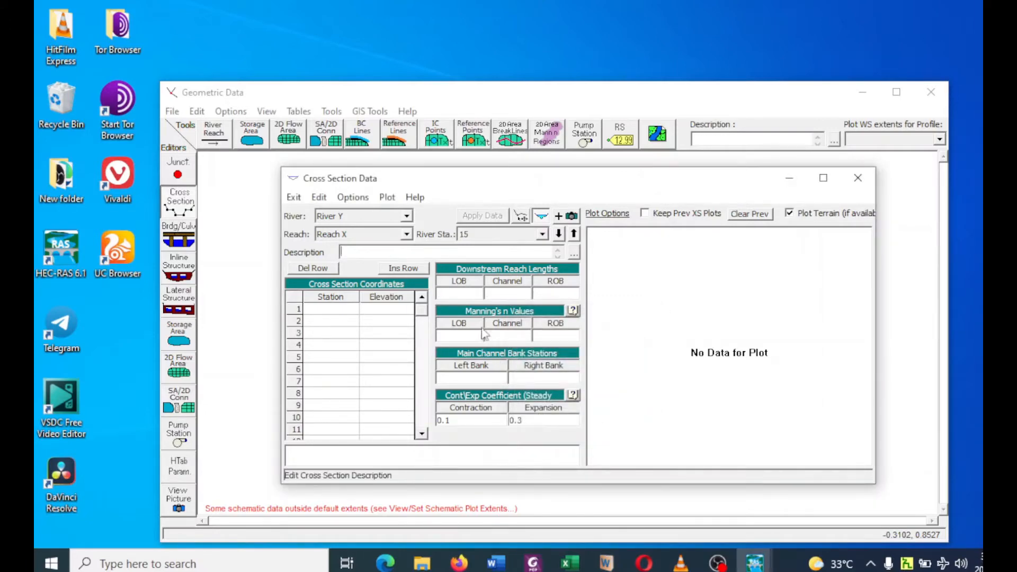
Set the LOB, Channel and ROB downstream reach lengths of river station 15 to 15000 m.
{"action": "left_click", "coordinate": [464, 294]}
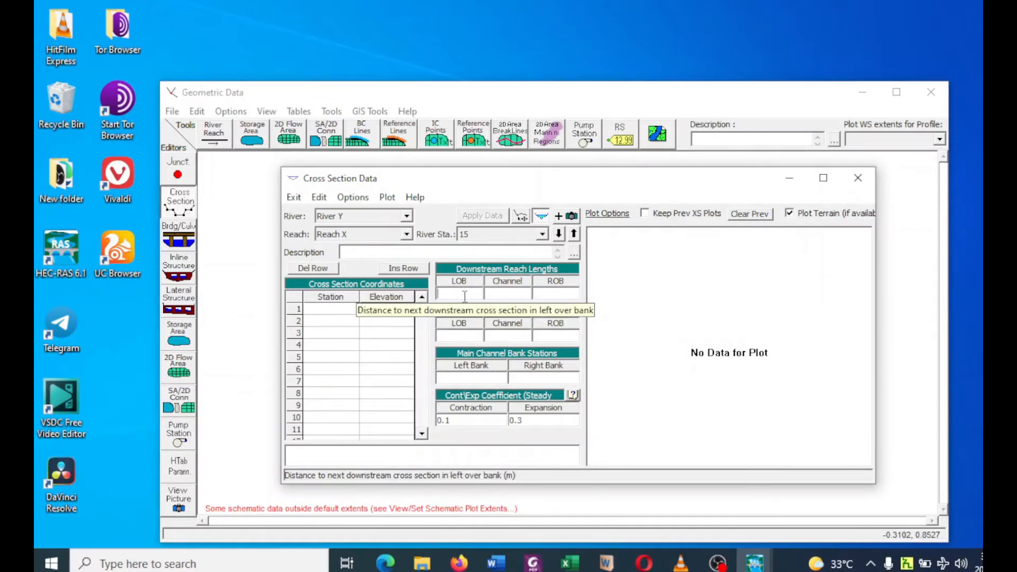
{"action": "type", "text": "1500"}
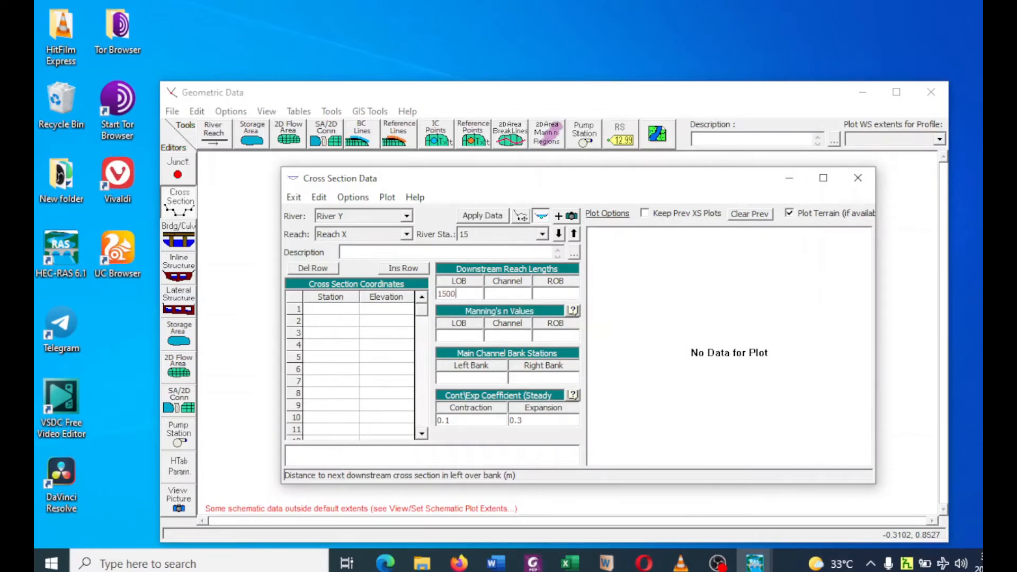
{"action": "type", "text": "0"}
{"action": "left_click", "coordinate": [498, 295]}
{"action": "type", "text": "15000"}
{"action": "left_click", "coordinate": [550, 295]}
{"action": "type", "text": "15000"}
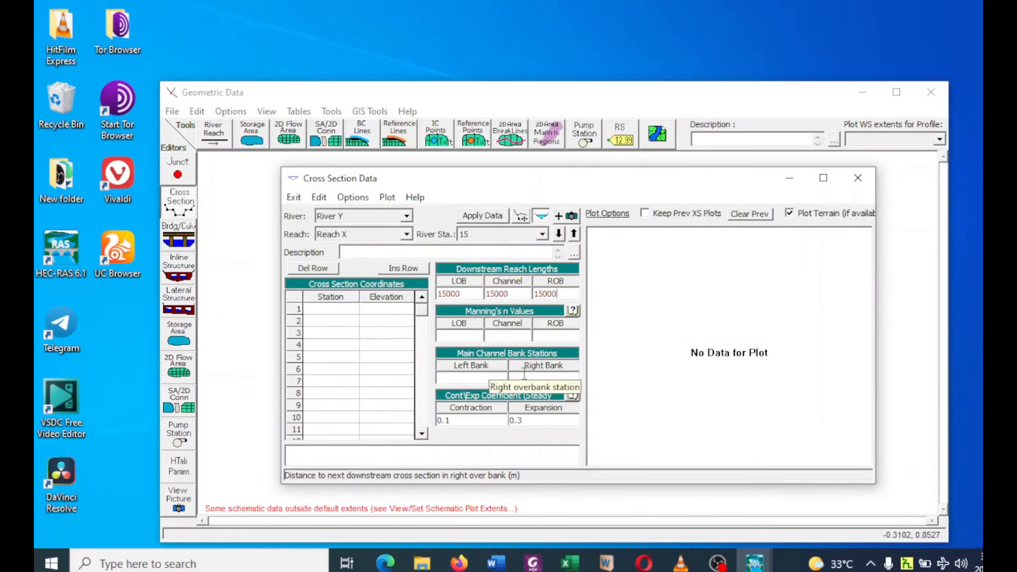
Add a new cross section to Reach X at river station 30.
{"action": "left_click", "coordinate": [346, 201]}
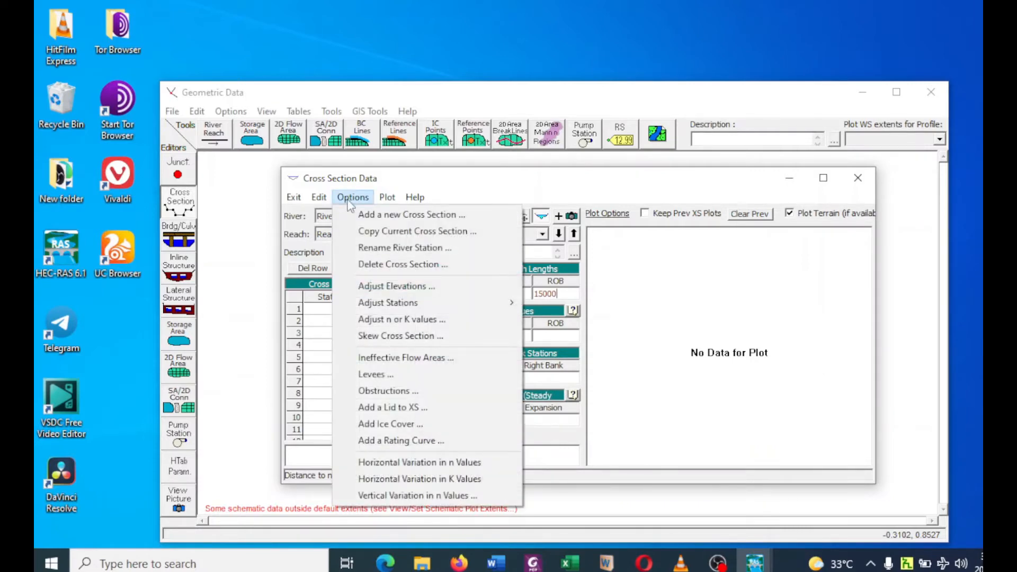
{"action": "left_click", "coordinate": [355, 215]}
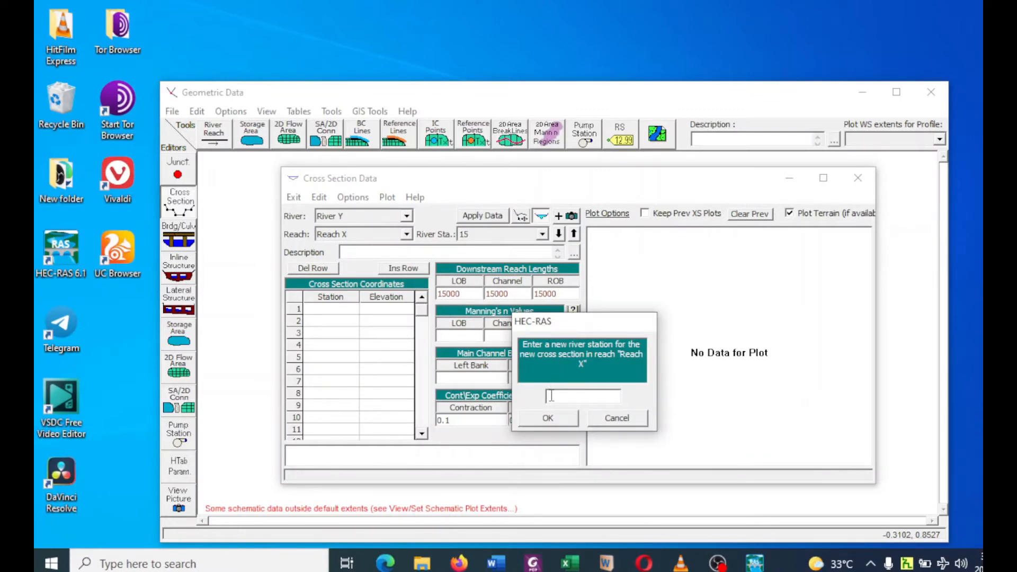
{"action": "type", "text": "30"}
{"action": "left_click", "coordinate": [543, 419]}
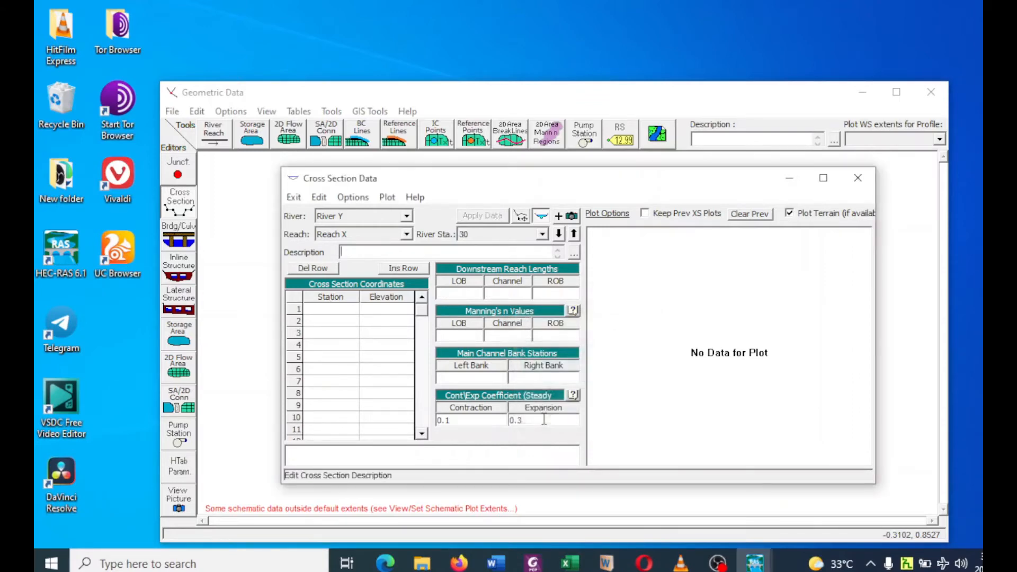
Set the LOB, Channel and ROB downstream reach lengths of river station 30 to 15000 m.
{"action": "left_click", "coordinate": [462, 293]}
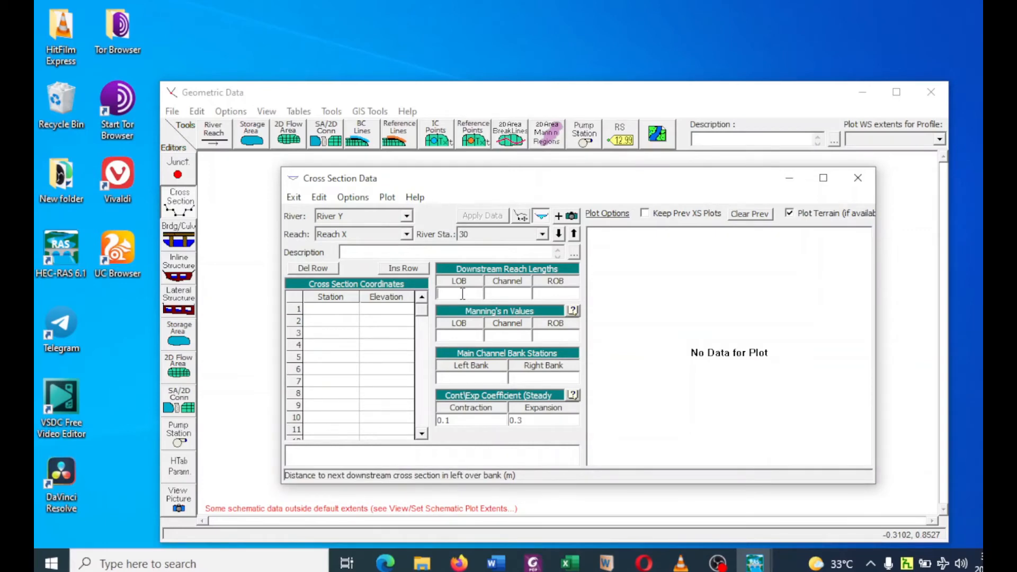
{"action": "type", "text": "15000"}
{"action": "left_click", "coordinate": [511, 294]}
{"action": "type", "text": "15000"}
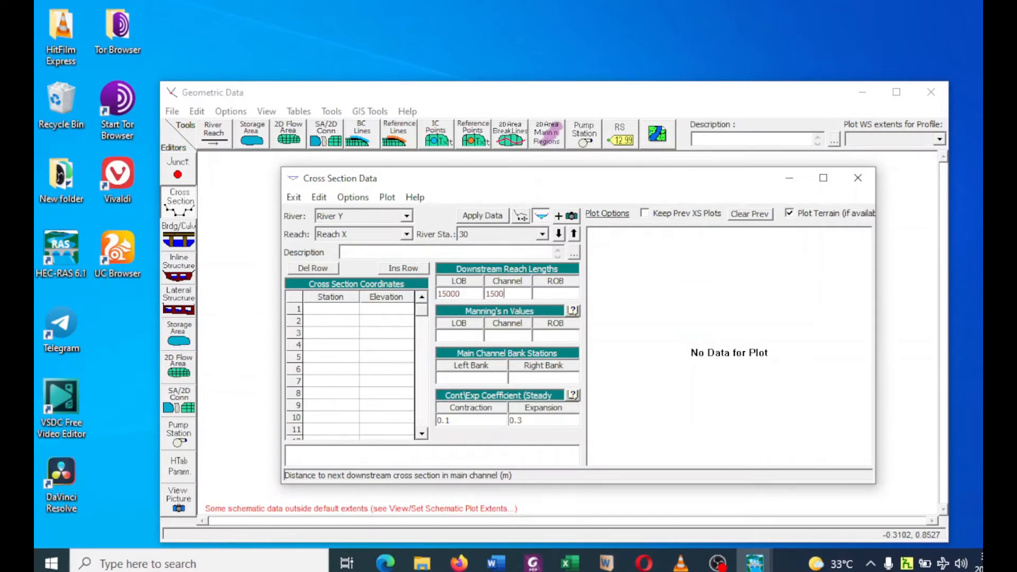
{"action": "left_click", "coordinate": [560, 294]}
{"action": "type", "text": "15000"}
Add a new cross section to Reach X at river station 45.
{"action": "left_click", "coordinate": [353, 198]}
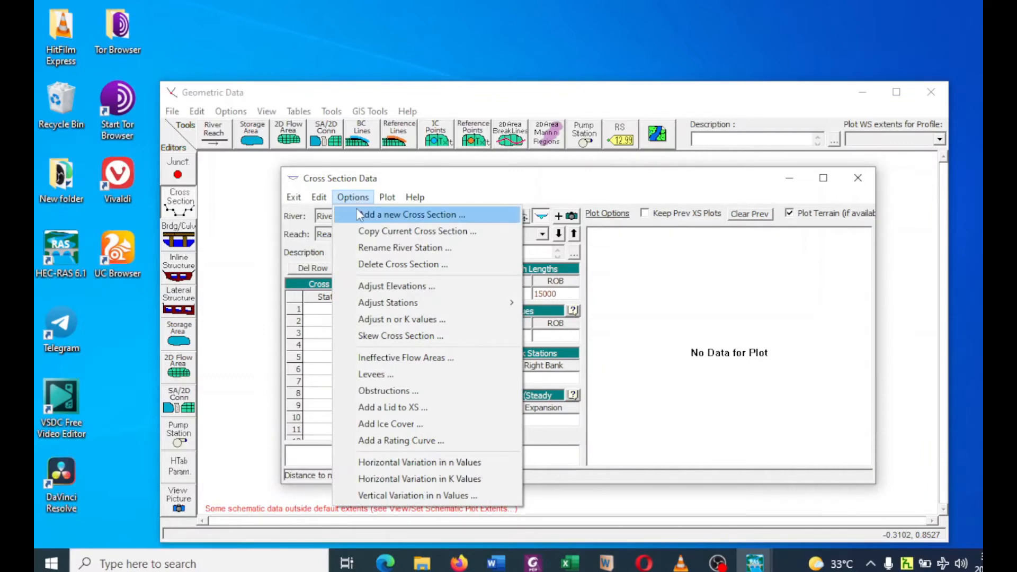
{"action": "left_click", "coordinate": [360, 215]}
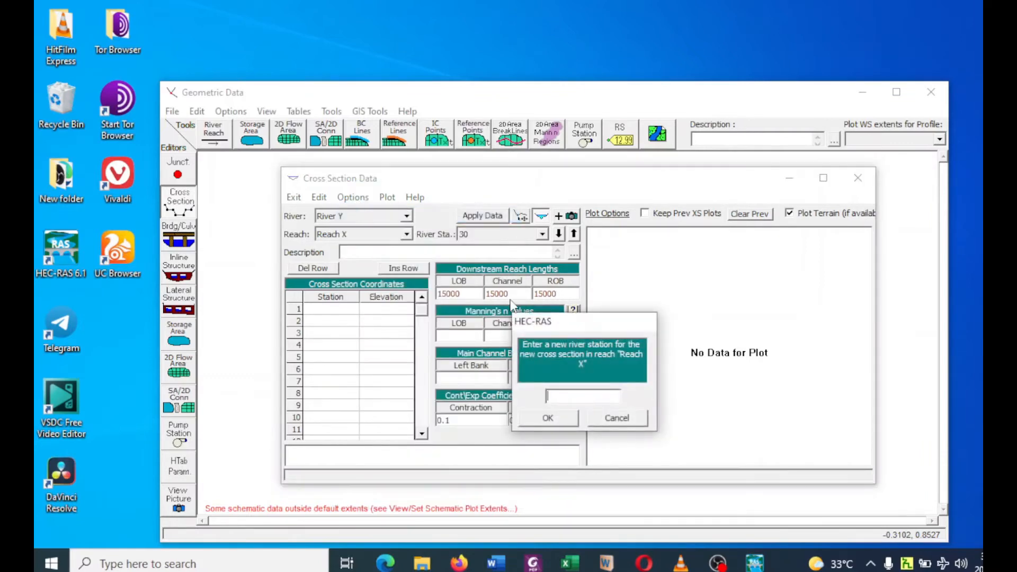
{"action": "type", "text": "45"}
{"action": "left_click", "coordinate": [548, 420]}
Set the LOB, Channel and ROB downstream reach lengths of river station 45 to 15000 m.
{"action": "left_click", "coordinate": [474, 291]}
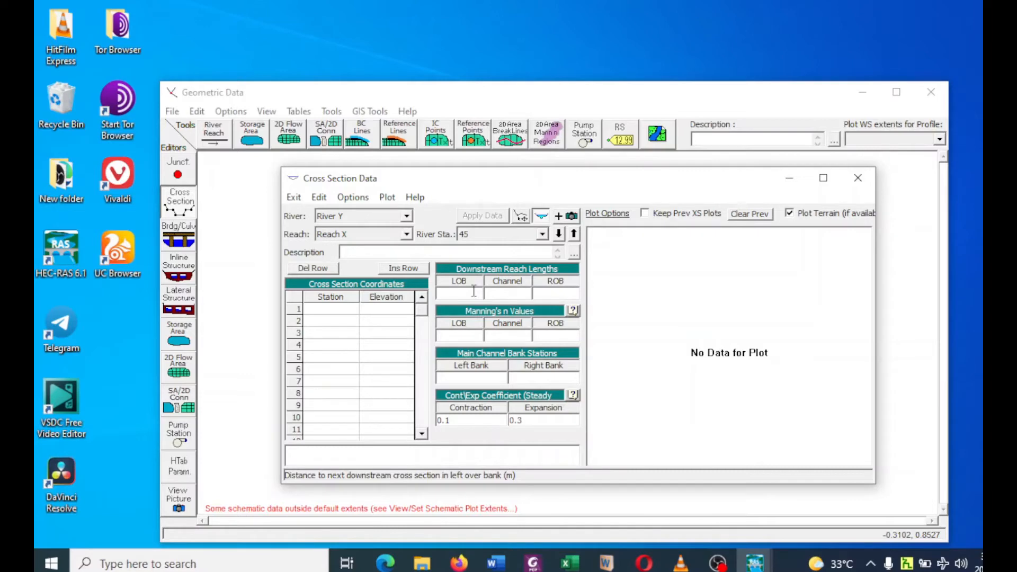
{"action": "type", "text": "15000"}
{"action": "key", "text": "Tab"}
{"action": "type", "text": "15"}
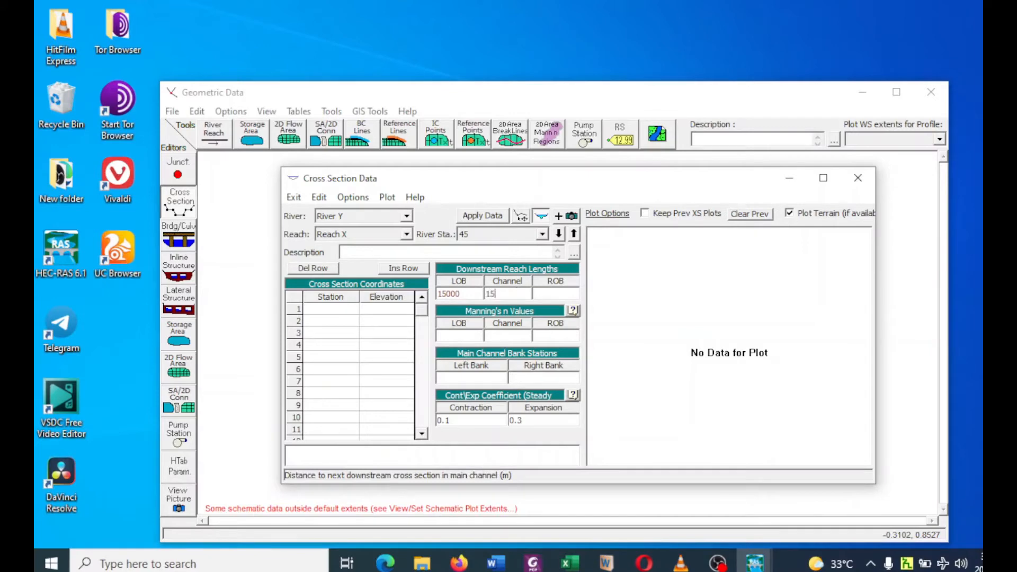
{"action": "type", "text": "000"}
{"action": "left_click", "coordinate": [556, 294]}
{"action": "type", "text": "15000"}
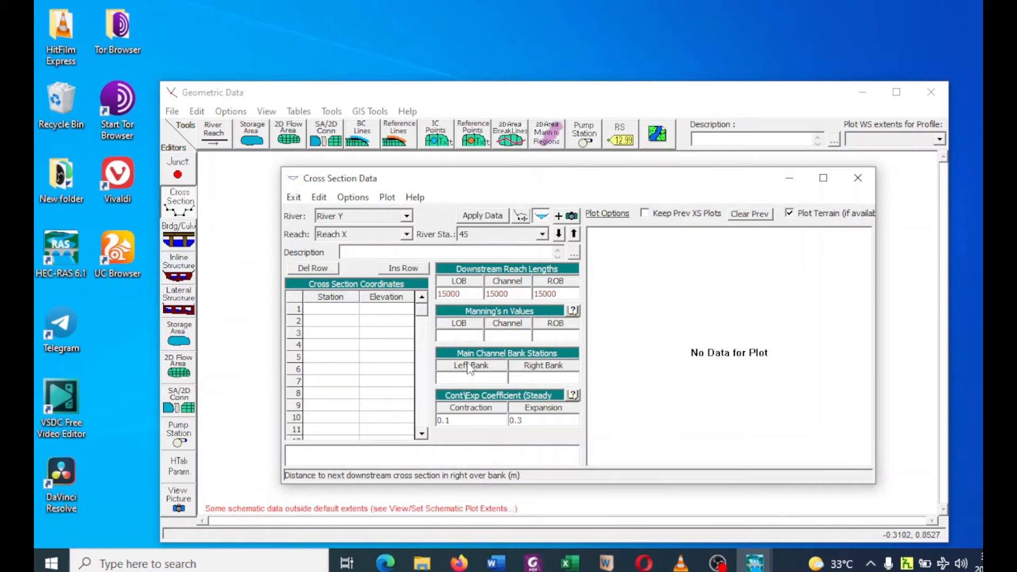
Check the river diagram of exercise 2.1 in Foxit PhantomPDF and return to the cross section data in HEC-RAS.
{"action": "left_click", "coordinate": [532, 563]}
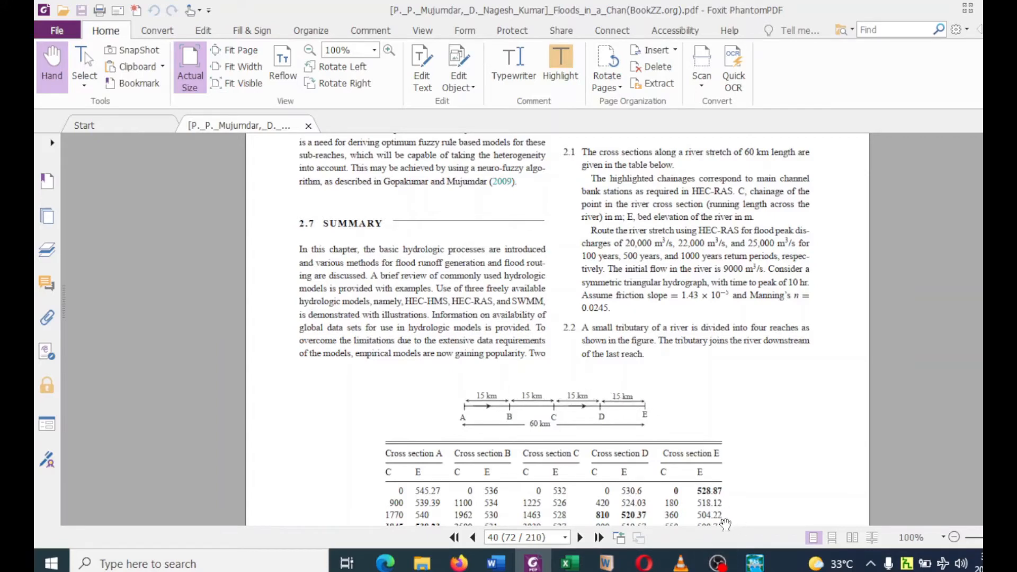
{"action": "mouse_move", "coordinate": [755, 562]}
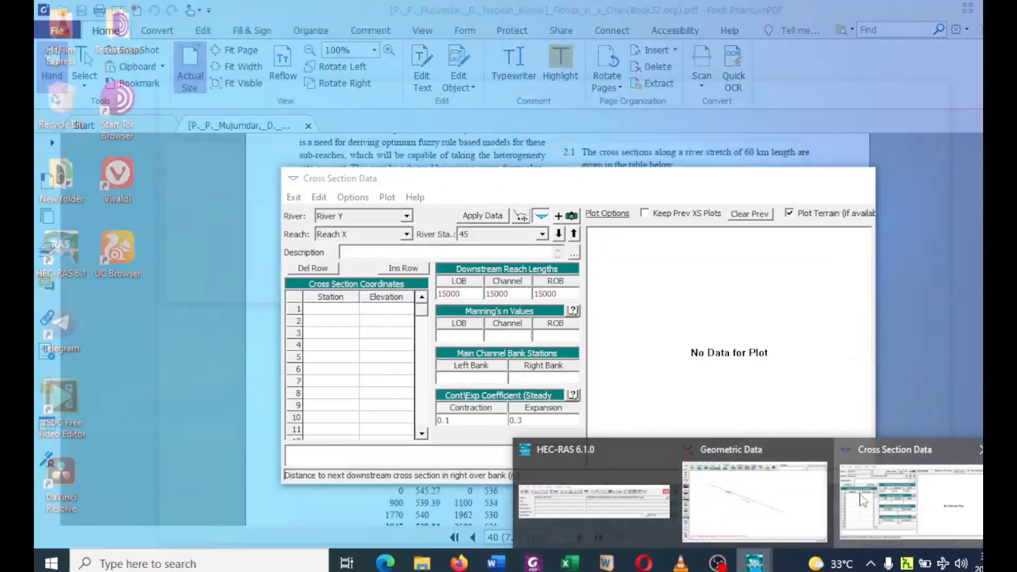
{"action": "left_click", "coordinate": [863, 501]}
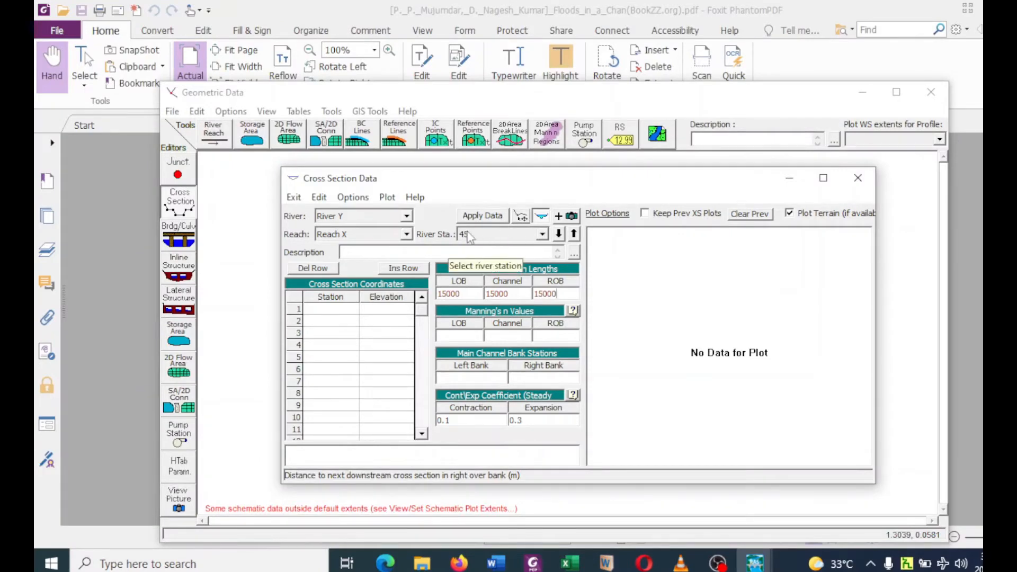
Add a new cross section to Reach X at river station 60.
{"action": "left_click", "coordinate": [353, 198]}
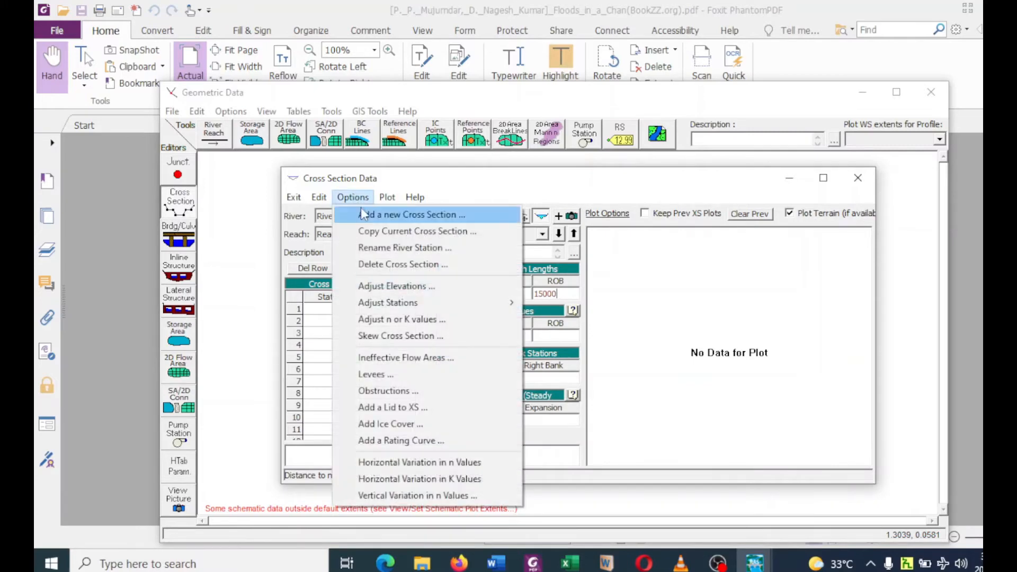
{"action": "left_click", "coordinate": [363, 215]}
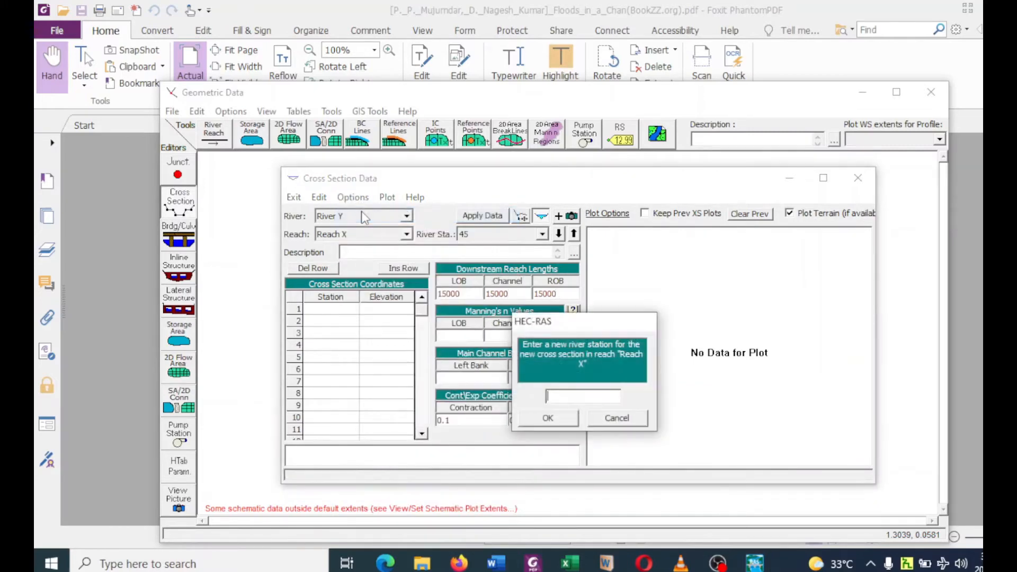
{"action": "type", "text": "60"}
{"action": "left_click", "coordinate": [548, 418]}
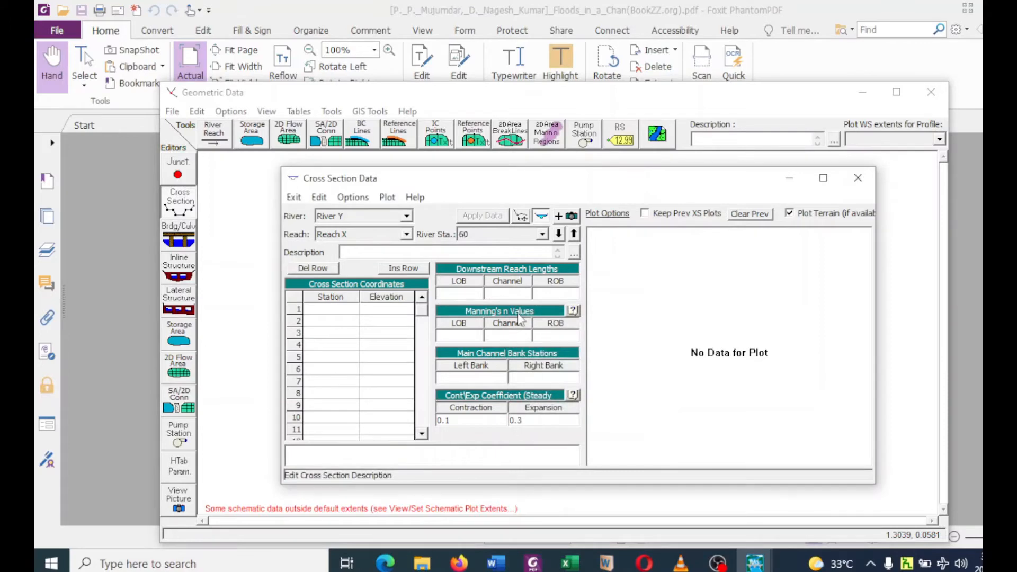
Set the LOB, Channel and ROB downstream reach lengths of river station 60 to 15000 m and apply the data.
{"action": "left_click", "coordinate": [459, 295]}
{"action": "type", "text": "15000"}
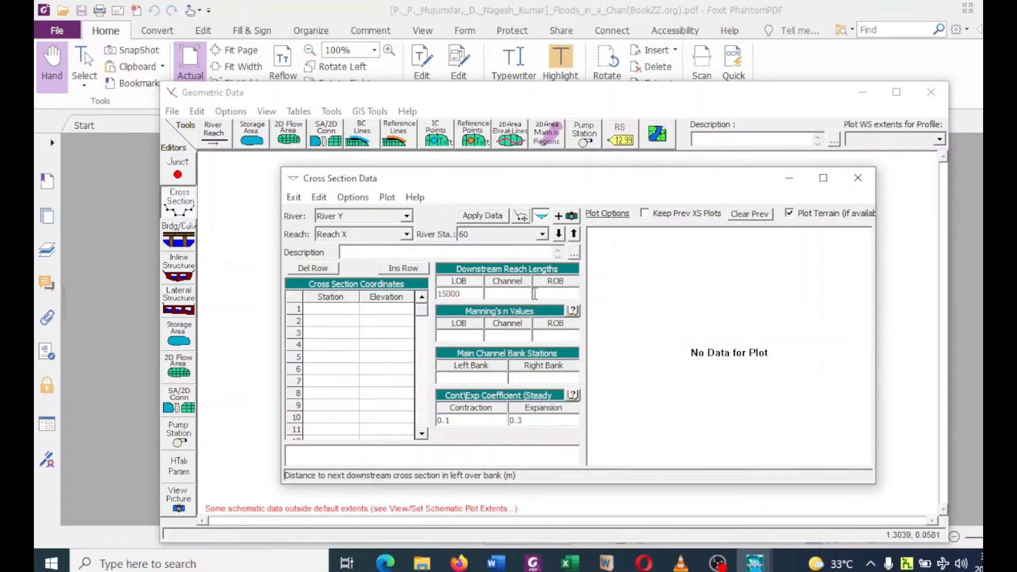
{"action": "left_click", "coordinate": [510, 295]}
{"action": "type", "text": "15000"}
{"action": "left_click", "coordinate": [558, 291]}
{"action": "type", "text": "15000"}
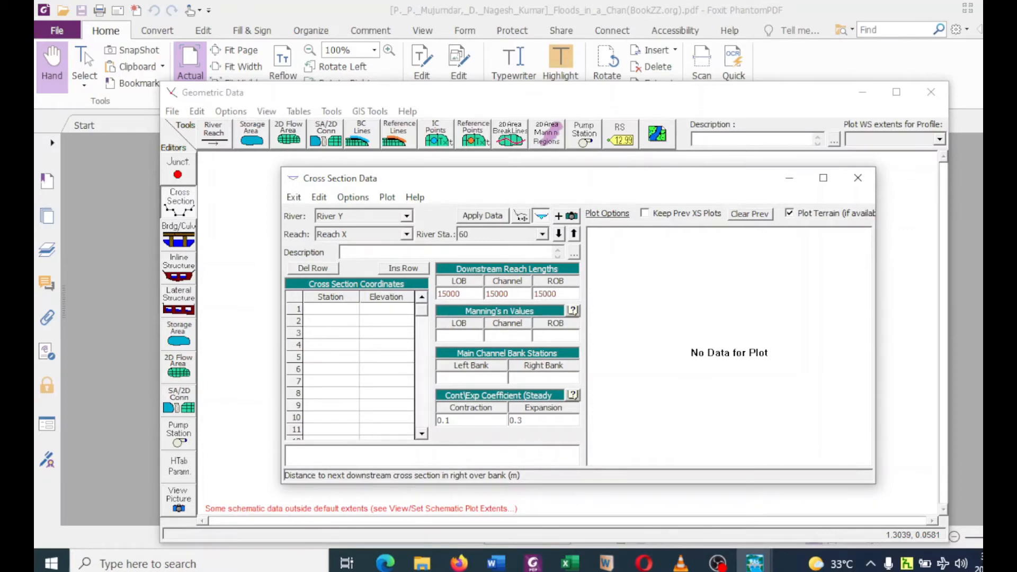
{"action": "left_click", "coordinate": [471, 220]}
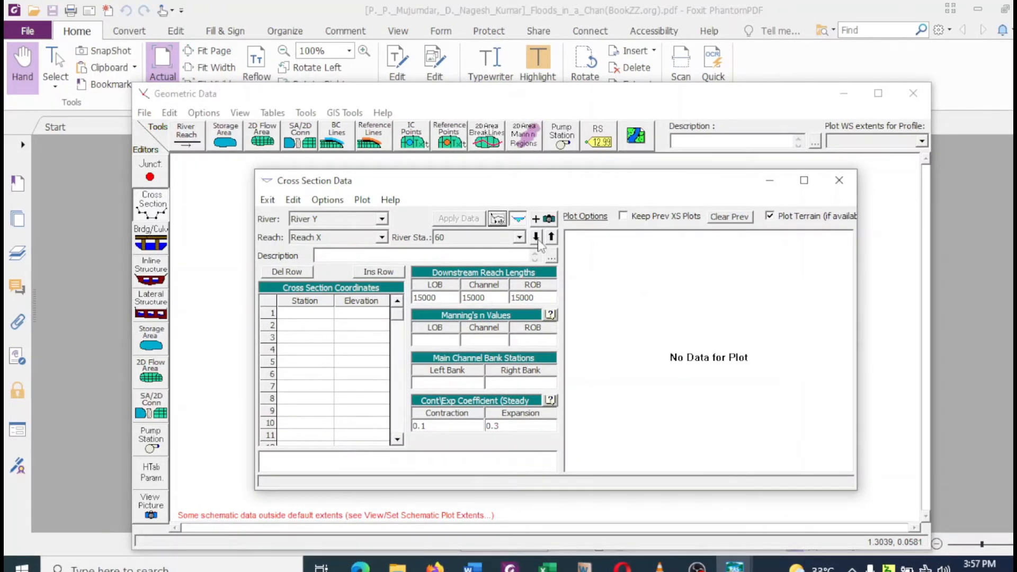
Step downstream through the cross sections from river station 60 to 00 to review their reach lengths.
{"action": "left_click", "coordinate": [535, 238]}
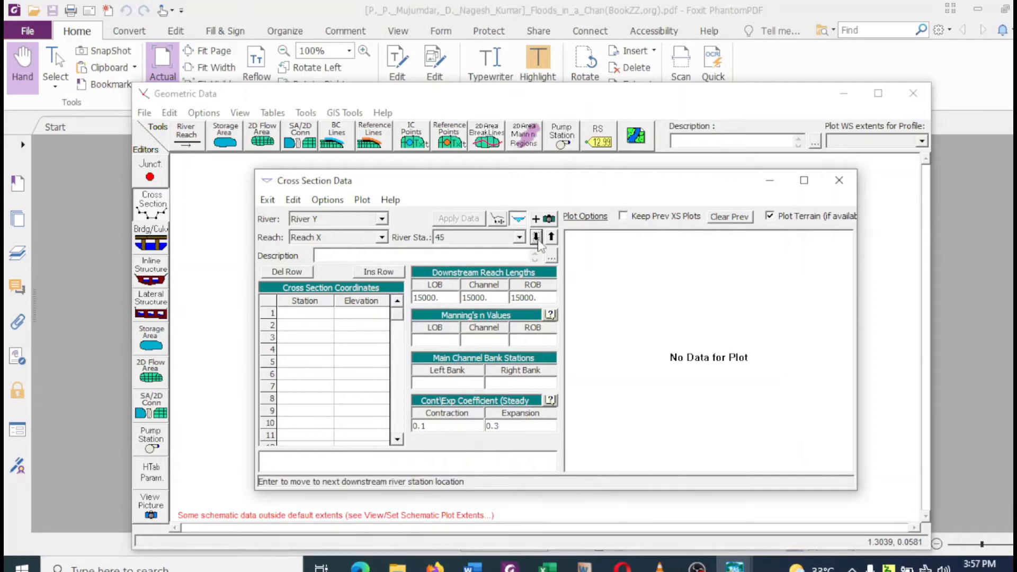
{"action": "left_click", "coordinate": [536, 237]}
{"action": "left_click", "coordinate": [536, 238]}
{"action": "left_click", "coordinate": [536, 238]}
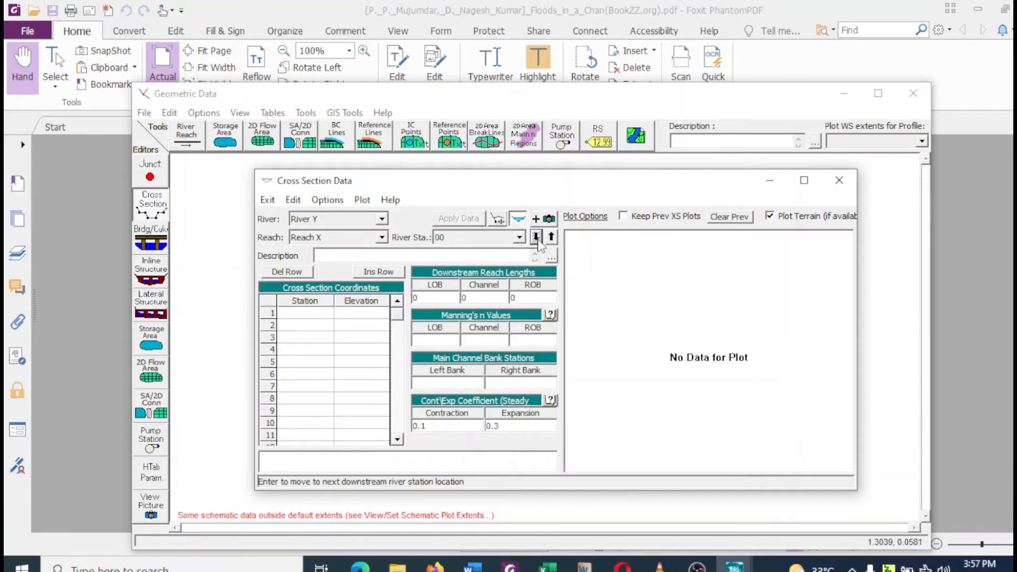
{"action": "left_click", "coordinate": [536, 238]}
{"action": "left_click", "coordinate": [552, 237]}
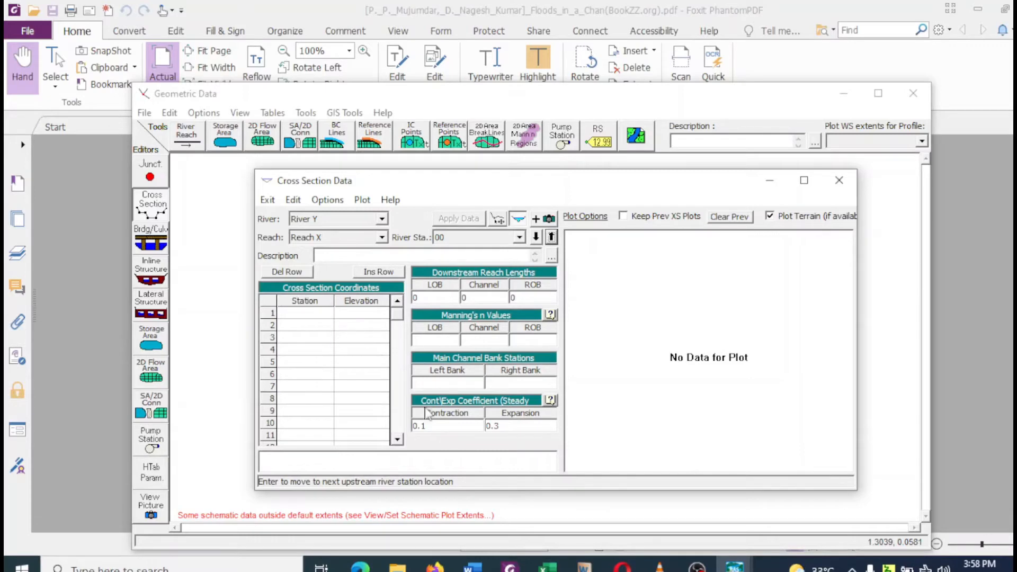
Examine the chainage and elevation table of cross sections A to E for exercise 2.1 in Foxit PhantomPDF.
{"action": "left_click", "coordinate": [510, 565]}
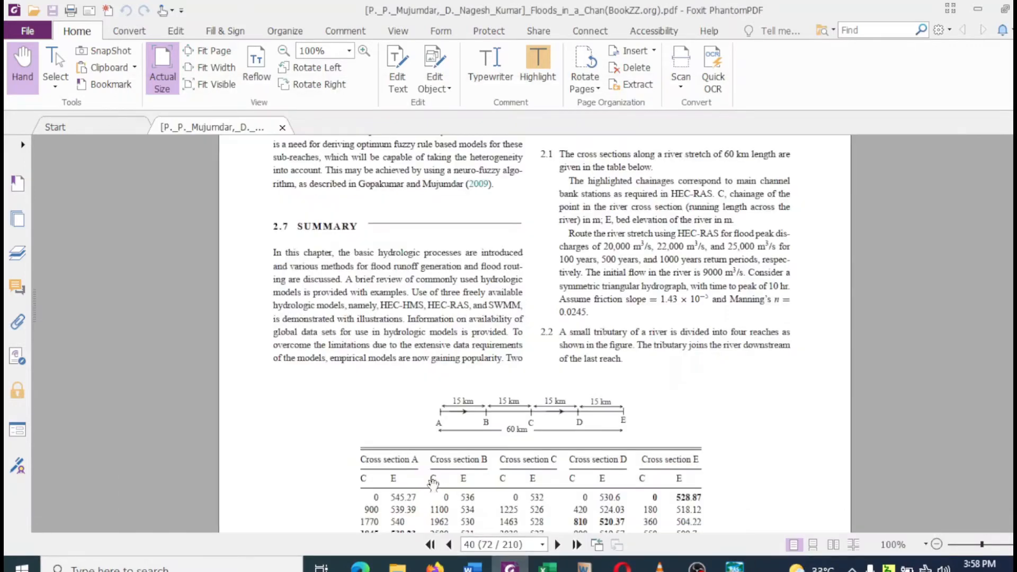
{"action": "scroll", "coordinate": [369, 471], "scroll_direction": "down", "scroll_amount": 4}
{"action": "scroll", "coordinate": [369, 472], "scroll_direction": "down", "scroll_amount": 3}
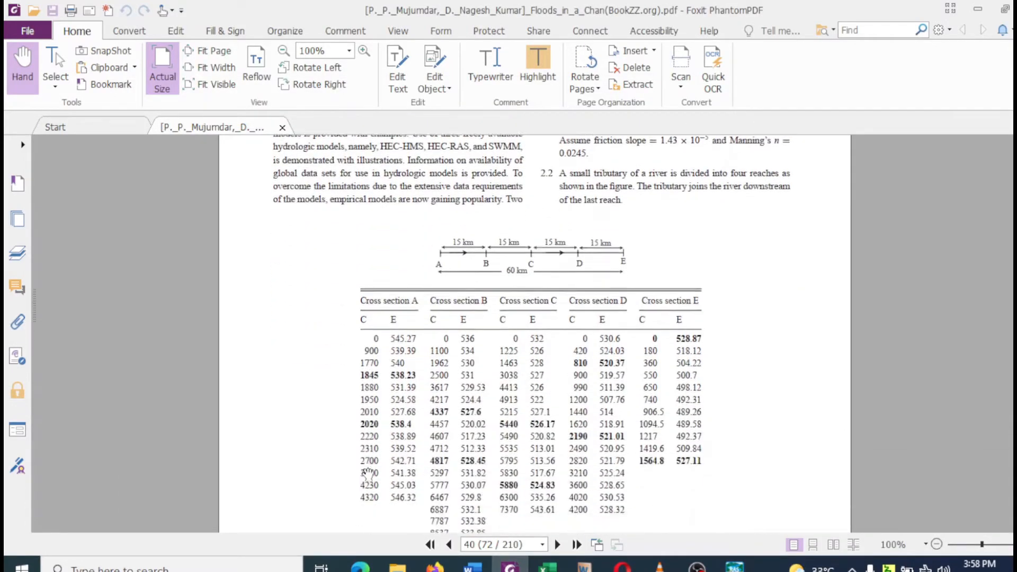
{"action": "scroll", "coordinate": [369, 466], "scroll_direction": "down", "scroll_amount": 1}
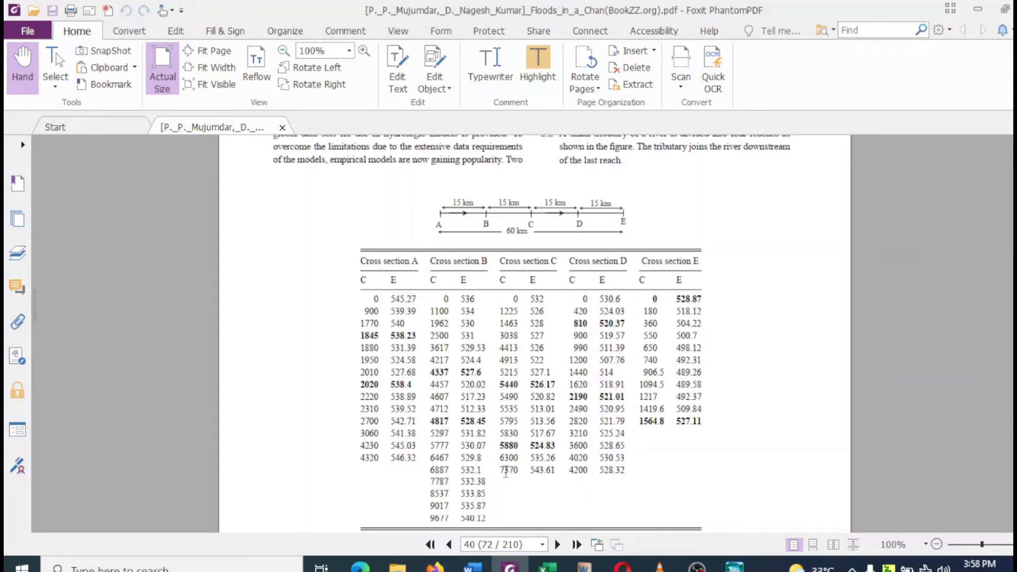
Switch to the X sectional data.xlsx workbook in Excel and copy the Stn 00 station and elevation values in M3:N13.
{"action": "left_click", "coordinate": [547, 566]}
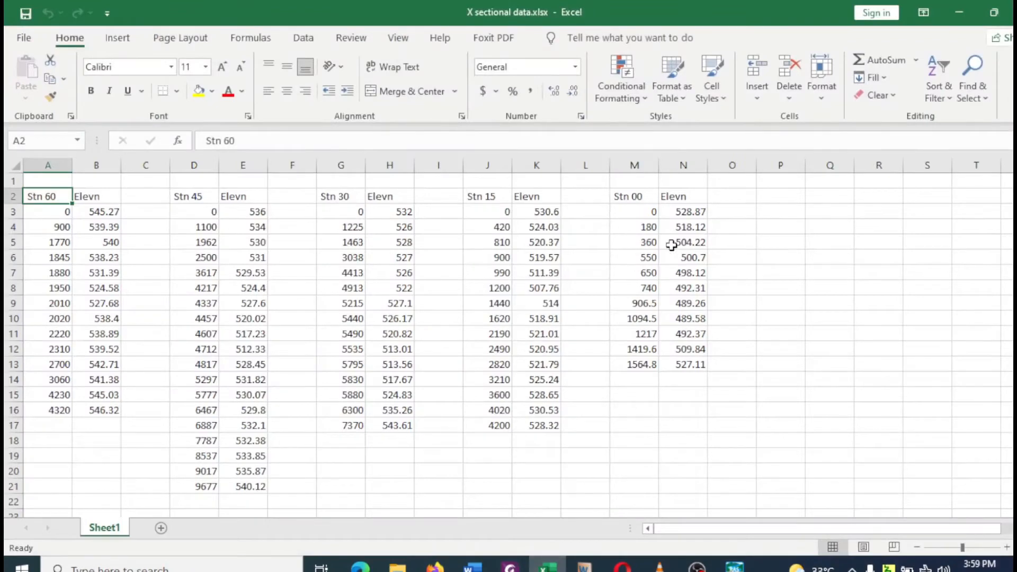
{"action": "left_click_drag", "start_coordinate": [647, 212], "coordinate": [680, 359]}
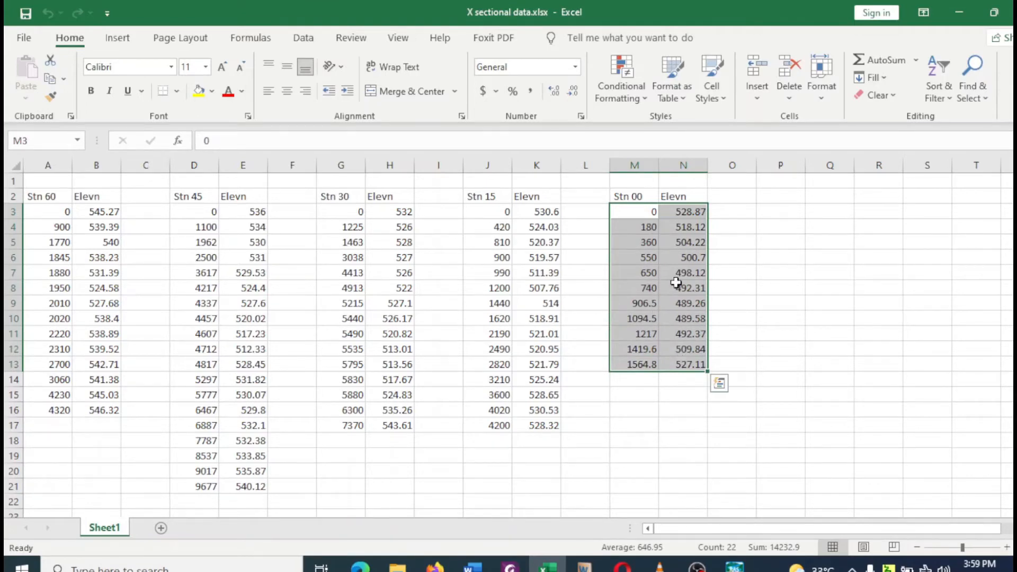
{"action": "key", "text": "ctrl+c"}
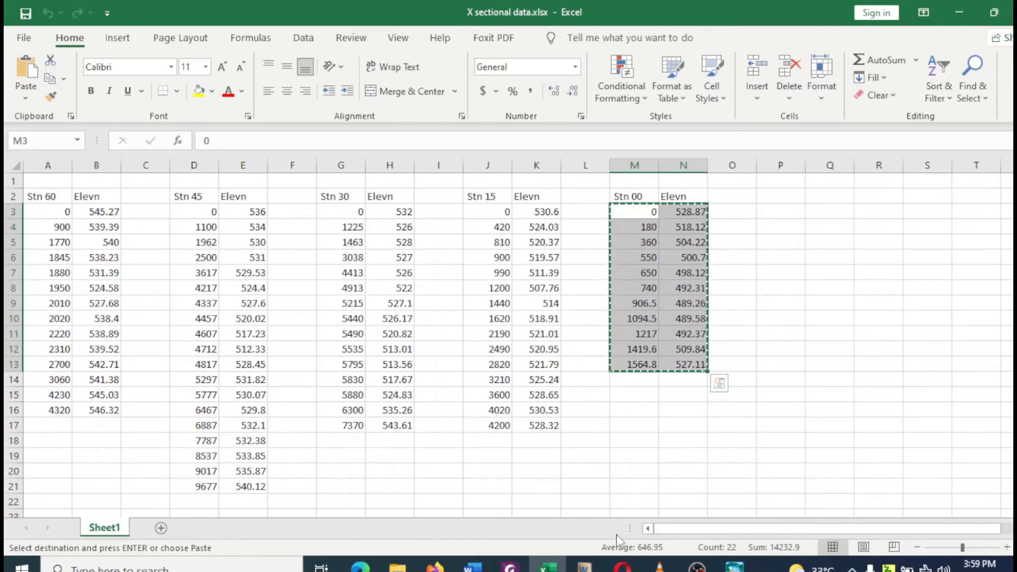
Switch to the HEC-RAS cross section data and paste the copied values into the station and elevation coordinates of river station 00.
{"action": "left_click", "coordinate": [735, 567]}
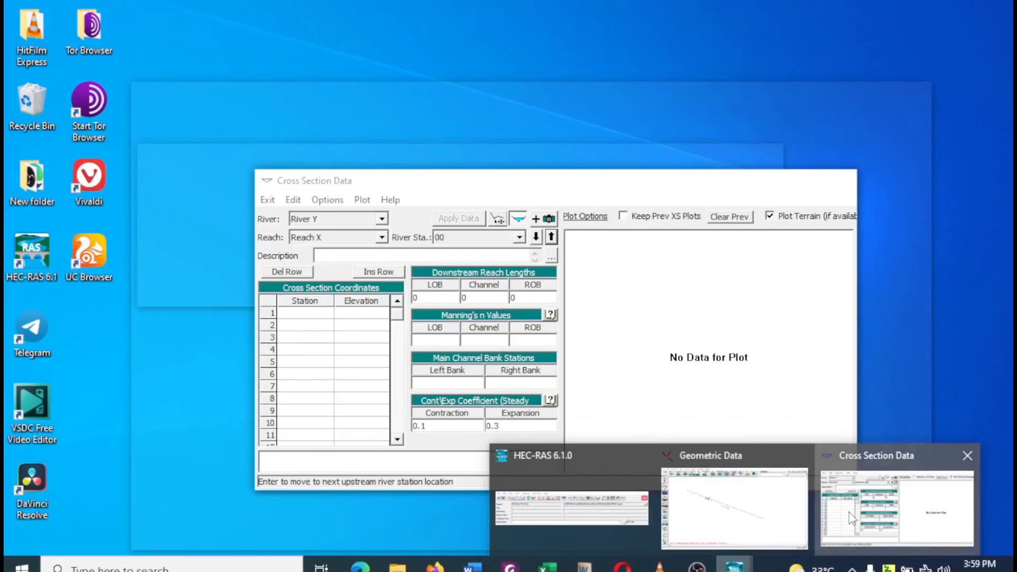
{"action": "left_click", "coordinate": [824, 514]}
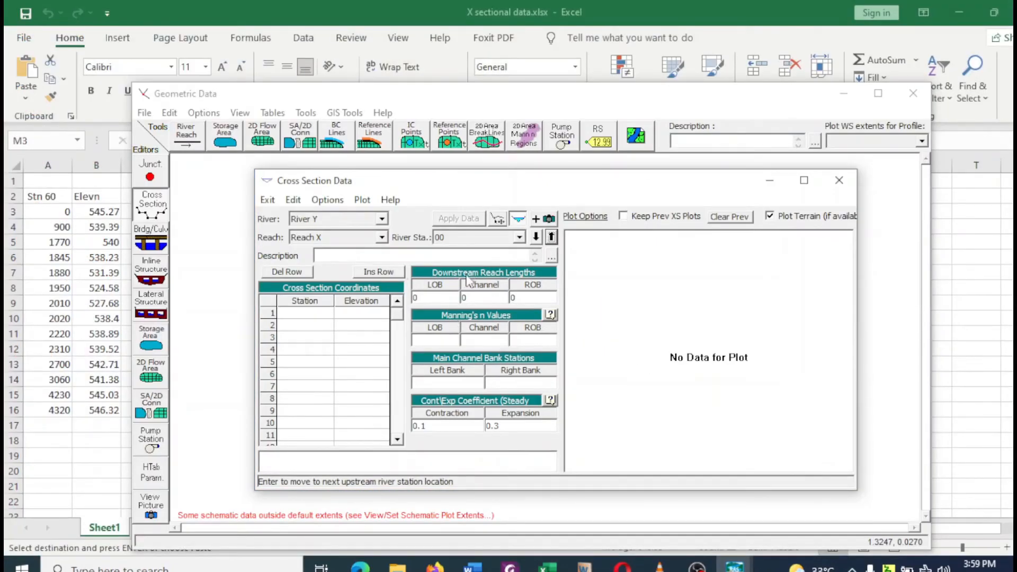
{"action": "left_click", "coordinate": [295, 313]}
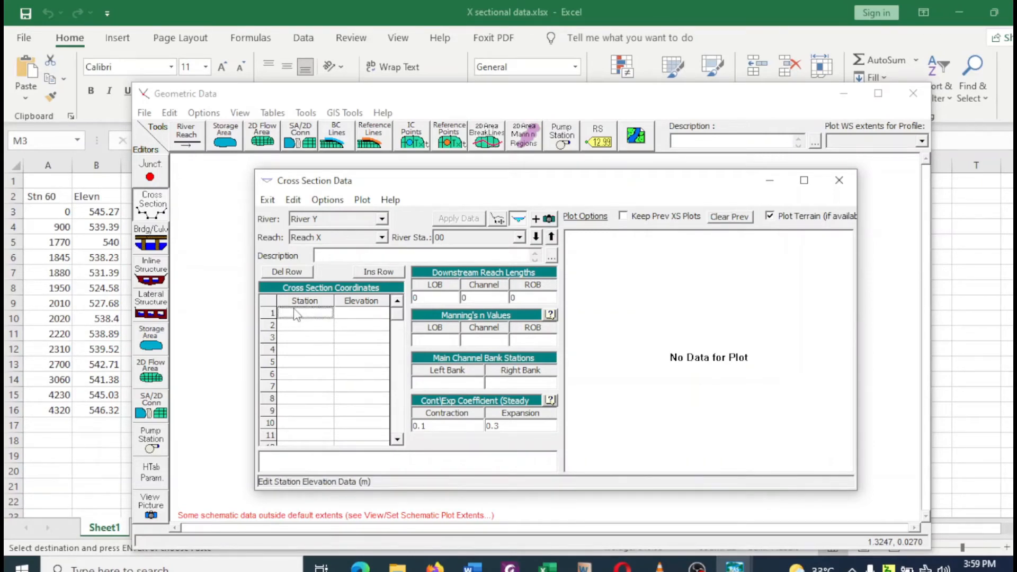
{"action": "left_click_drag", "start_coordinate": [296, 313], "coordinate": [356, 416]}
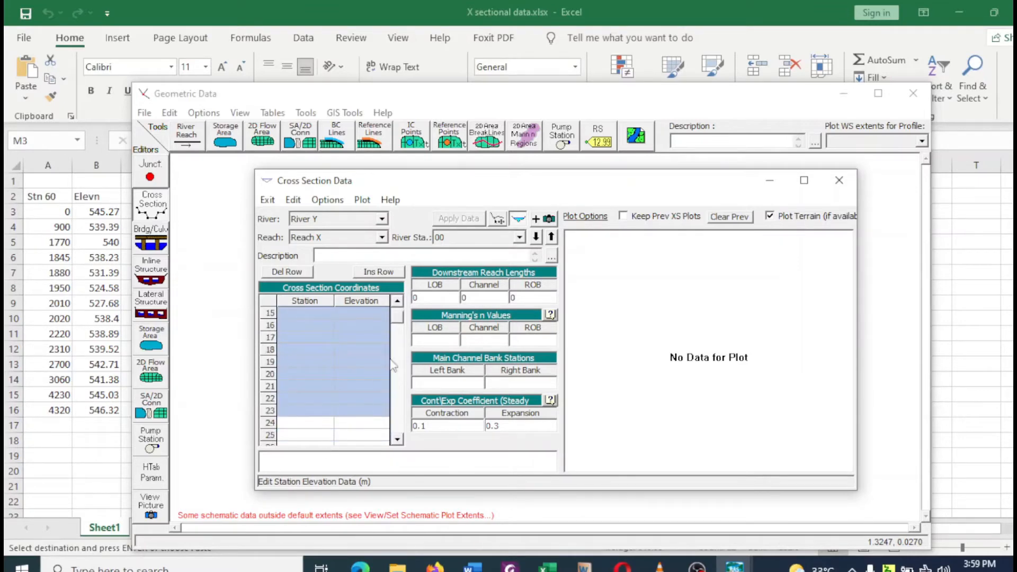
{"action": "left_click_drag", "start_coordinate": [398, 317], "coordinate": [404, 313]}
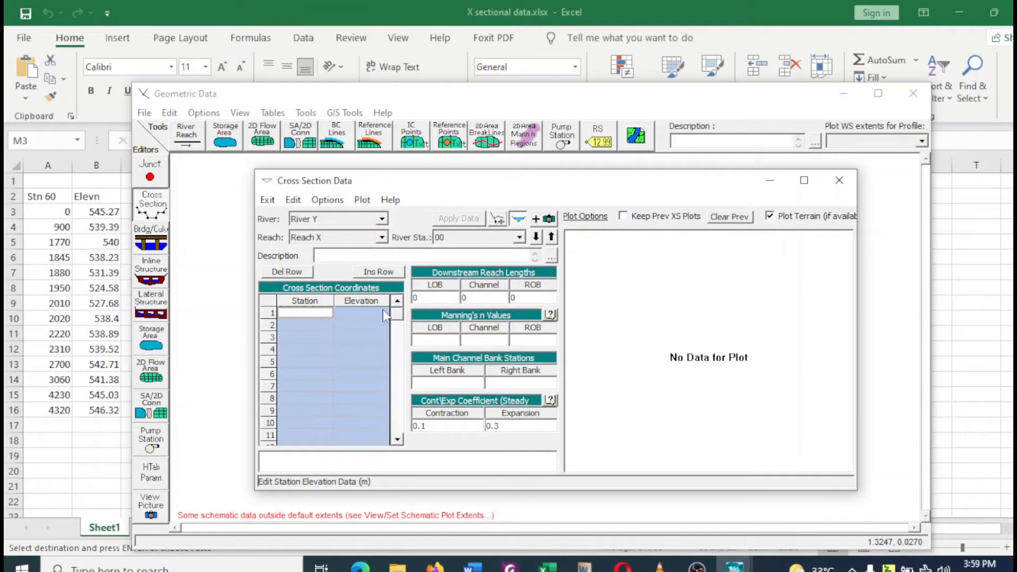
{"action": "key", "text": "ctrl+v"}
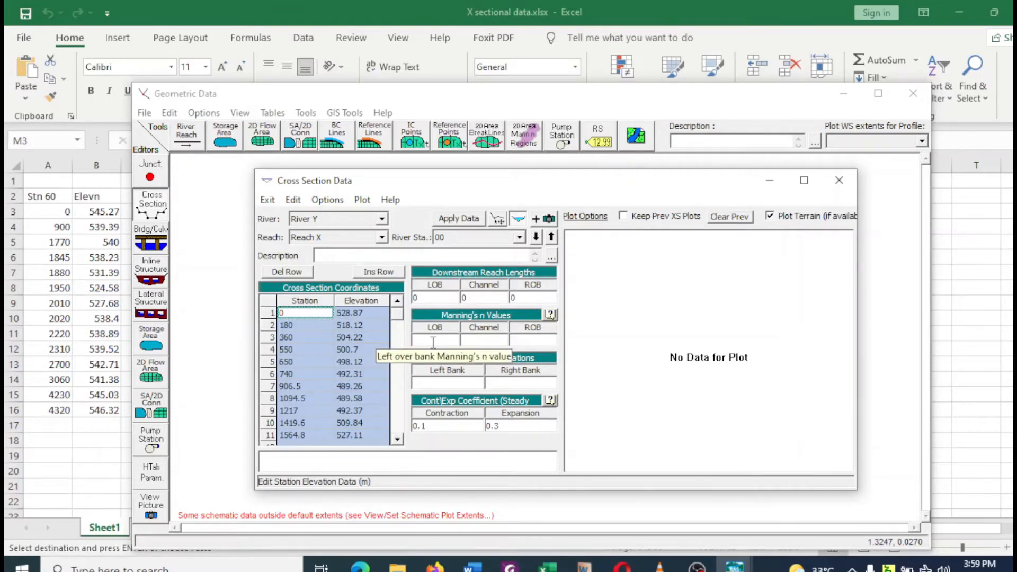
Check the highlighted bank stations of cross section E in the Foxit PhantomPDF table and return to the HEC-RAS cross section data.
{"action": "left_click", "coordinate": [452, 381]}
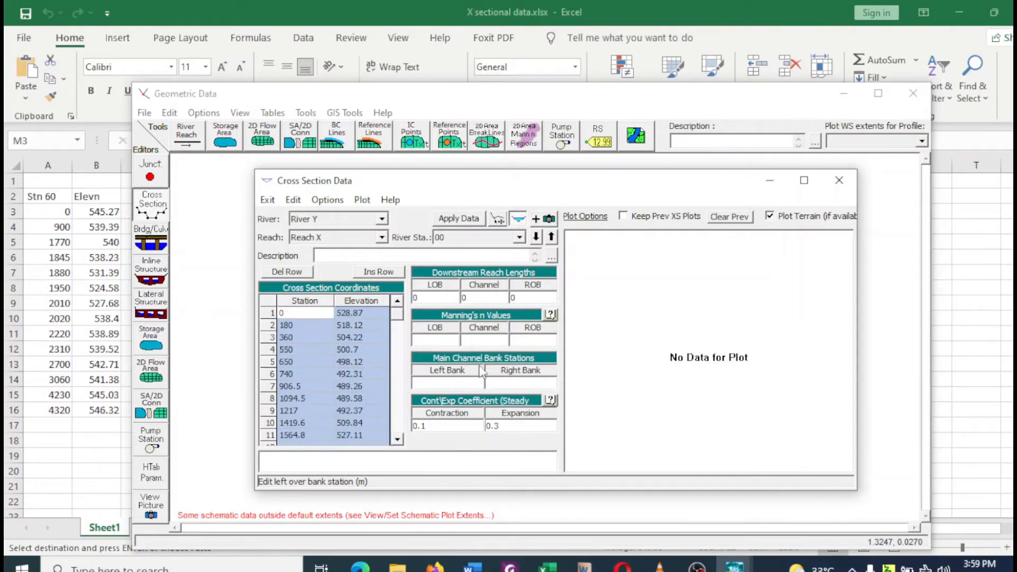
{"action": "left_click", "coordinate": [513, 385]}
{"action": "left_click", "coordinate": [510, 566]}
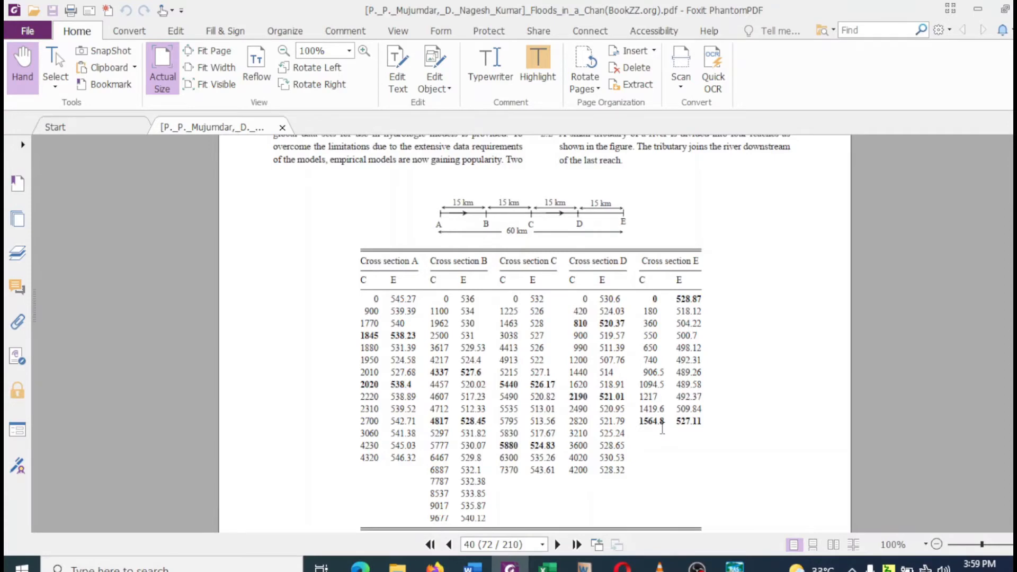
{"action": "left_click", "coordinate": [548, 567]}
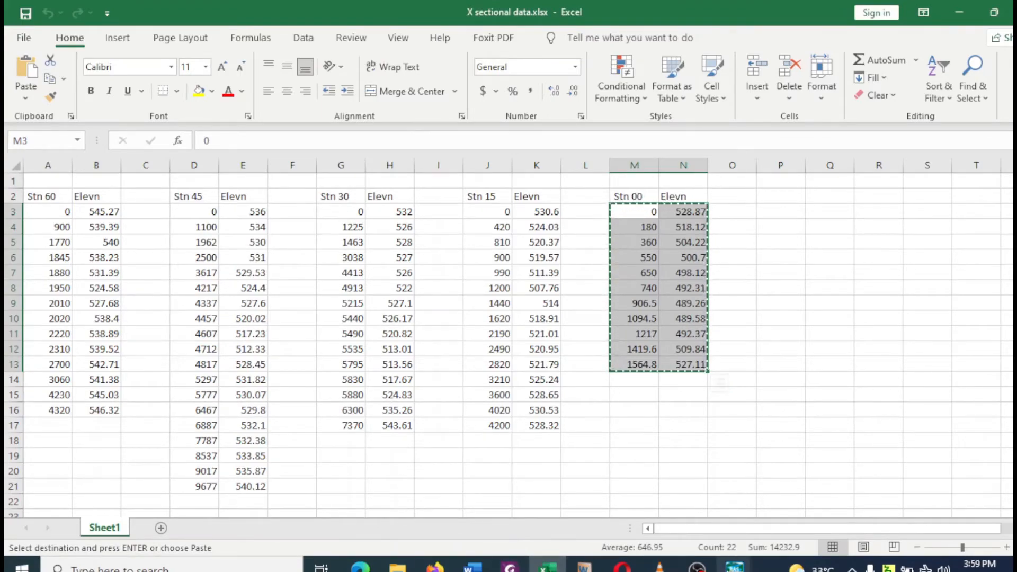
{"action": "mouse_move", "coordinate": [734, 565]}
{"action": "left_click", "coordinate": [844, 515]}
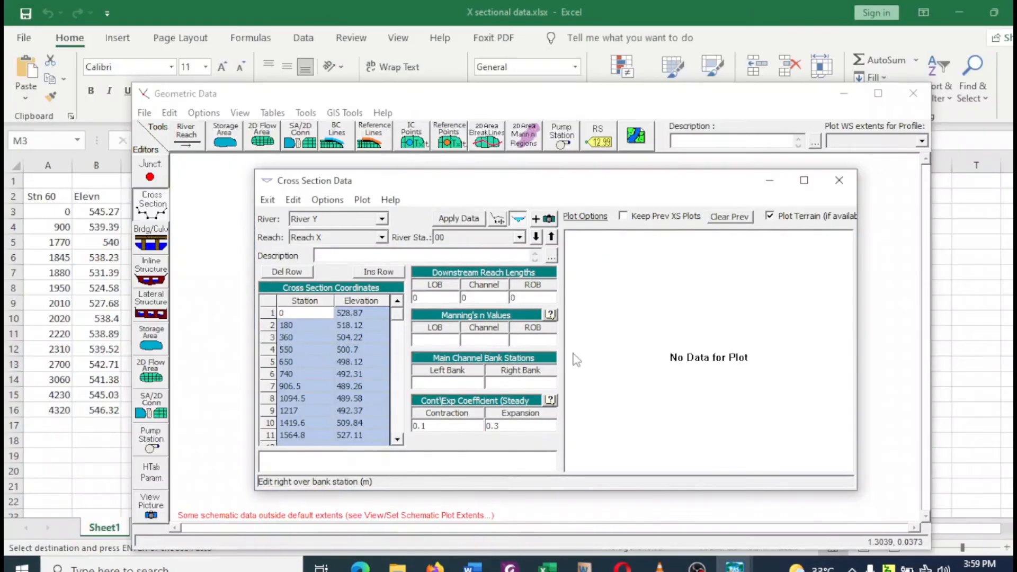
Set the main channel bank stations of river station 00 to 0 left and 1564.8 right, and apply the data.
{"action": "left_click", "coordinate": [434, 382]}
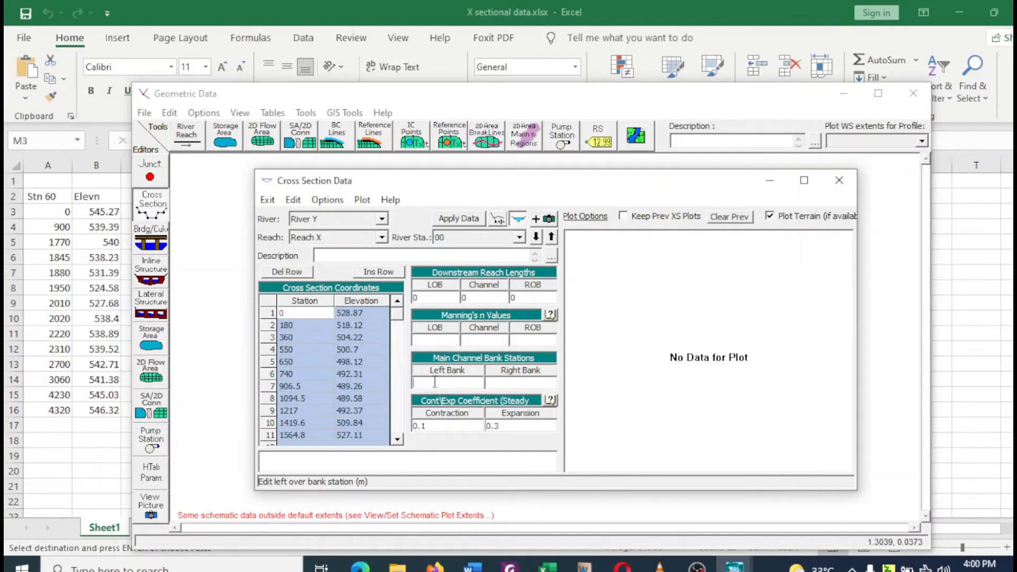
{"action": "left_click", "coordinate": [304, 423]}
{"action": "left_click", "coordinate": [303, 436]}
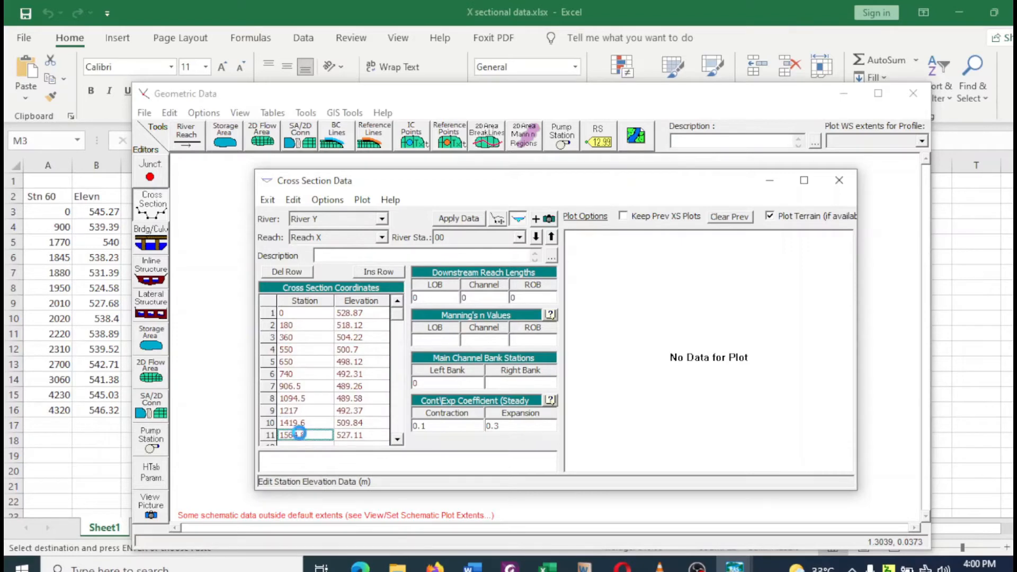
{"action": "left_click", "coordinate": [508, 383]}
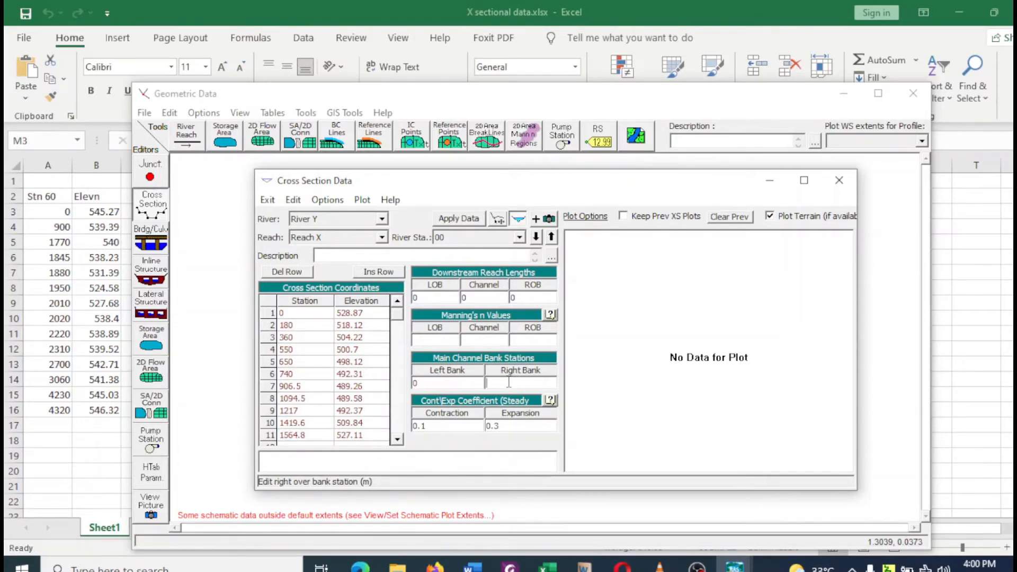
{"action": "type", "text": "1564.8"}
{"action": "left_click", "coordinate": [460, 222]}
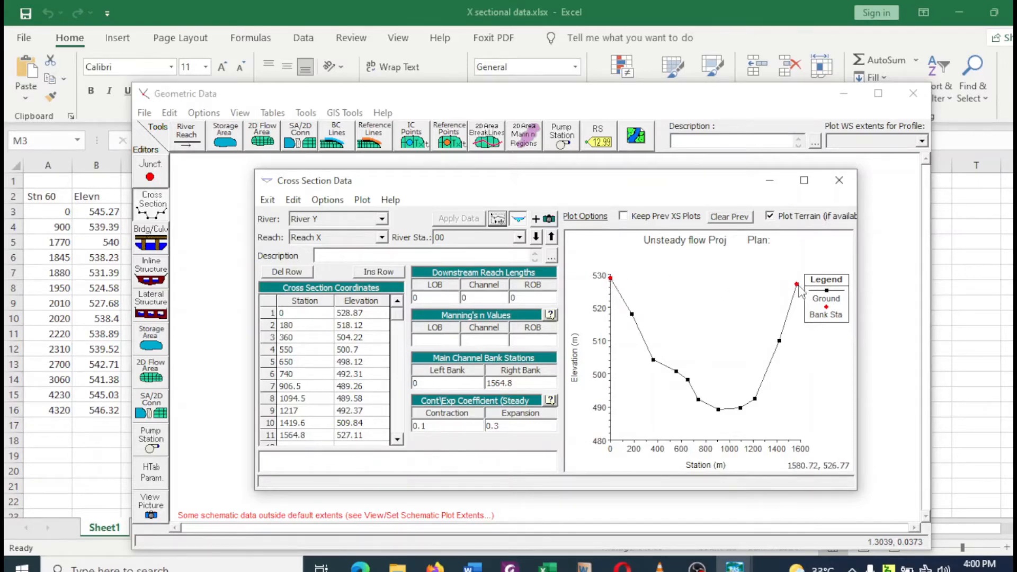
Look up Manning's n in the exercise 2.1 text in Foxit PhantomPDF and return to the HEC-RAS cross section data.
{"action": "left_click", "coordinate": [444, 342]}
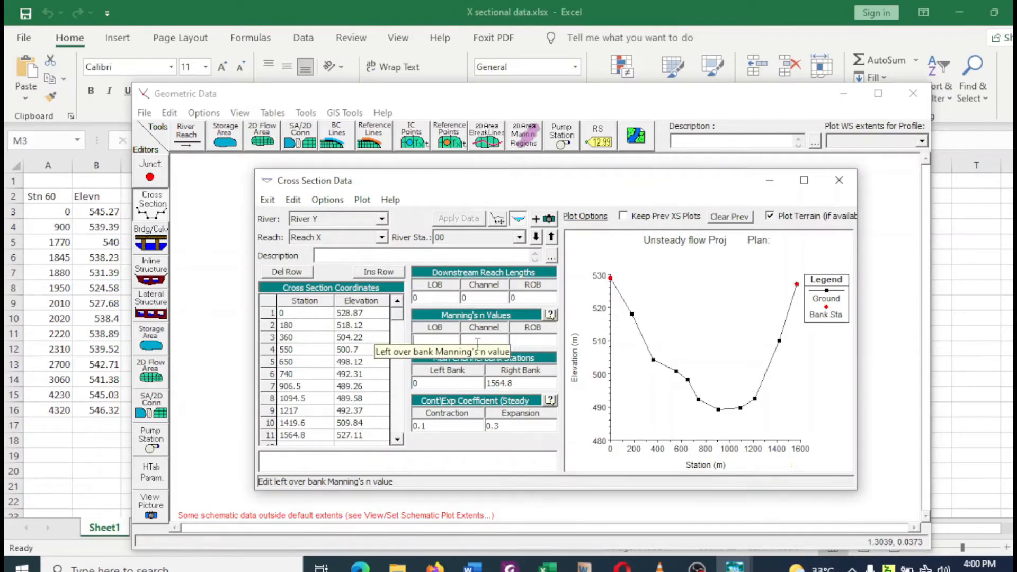
{"action": "left_click", "coordinate": [510, 569]}
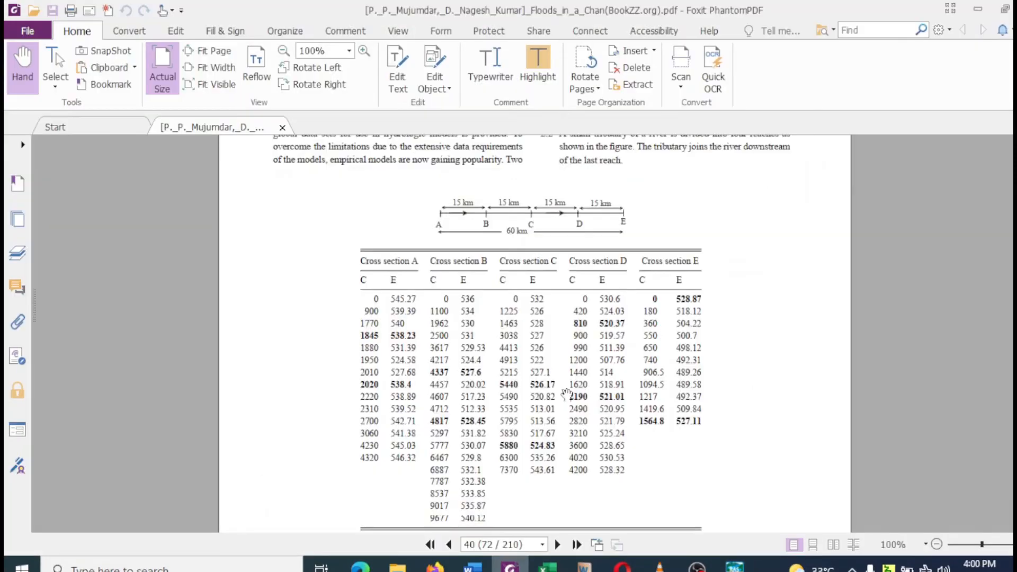
{"action": "scroll", "coordinate": [580, 299], "scroll_direction": "up", "scroll_amount": 3}
{"action": "scroll", "coordinate": [580, 300], "scroll_direction": "up", "scroll_amount": 2}
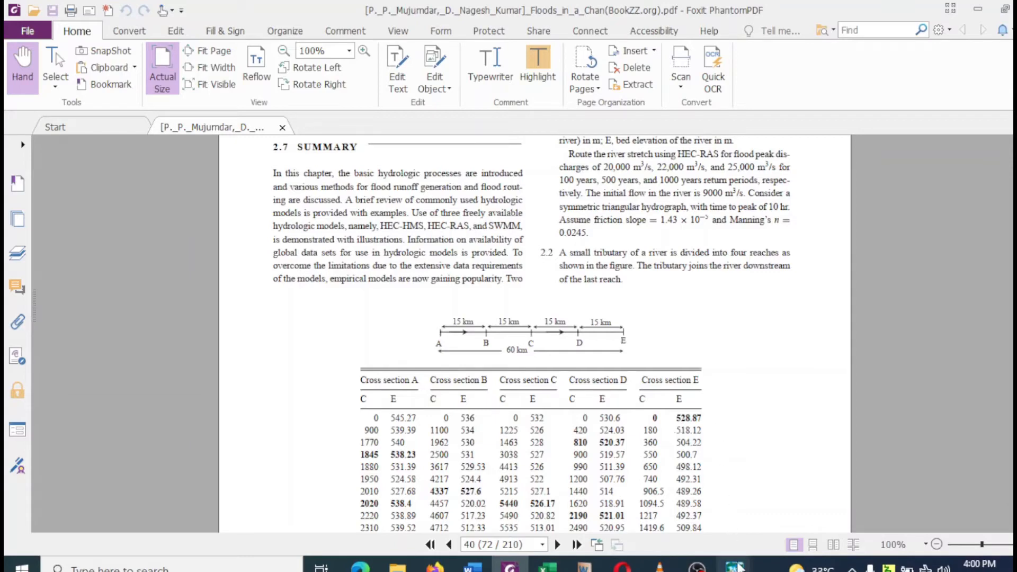
{"action": "left_click", "coordinate": [921, 495]}
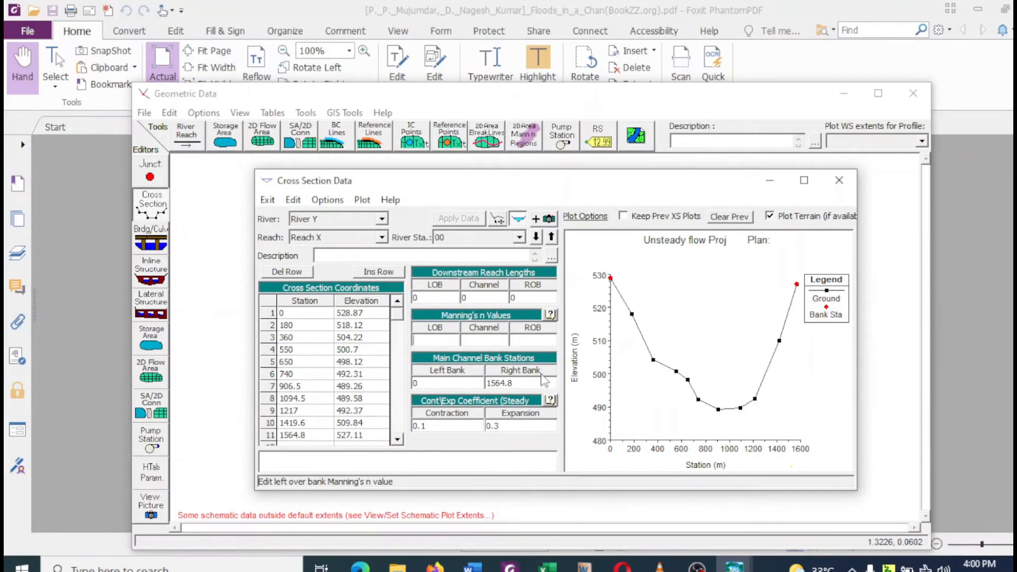
Set the LOB, Channel and ROB Manning's n values of river station 00 to 0.0245 and apply the data.
{"action": "left_click", "coordinate": [444, 339]}
{"action": "type", "text": "0.0245"}
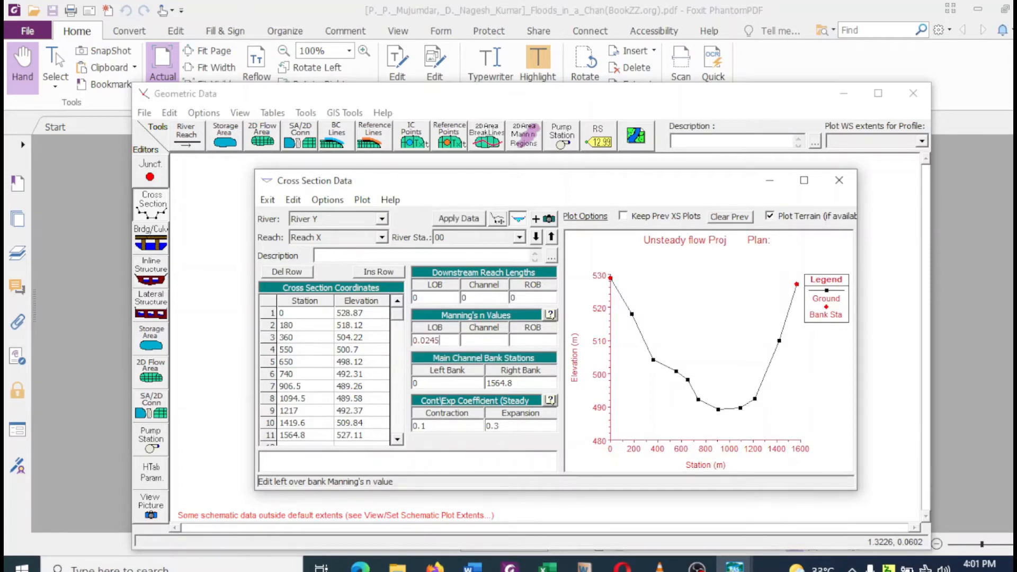
{"action": "left_click", "coordinate": [469, 340]}
{"action": "type", "text": "0.0245"}
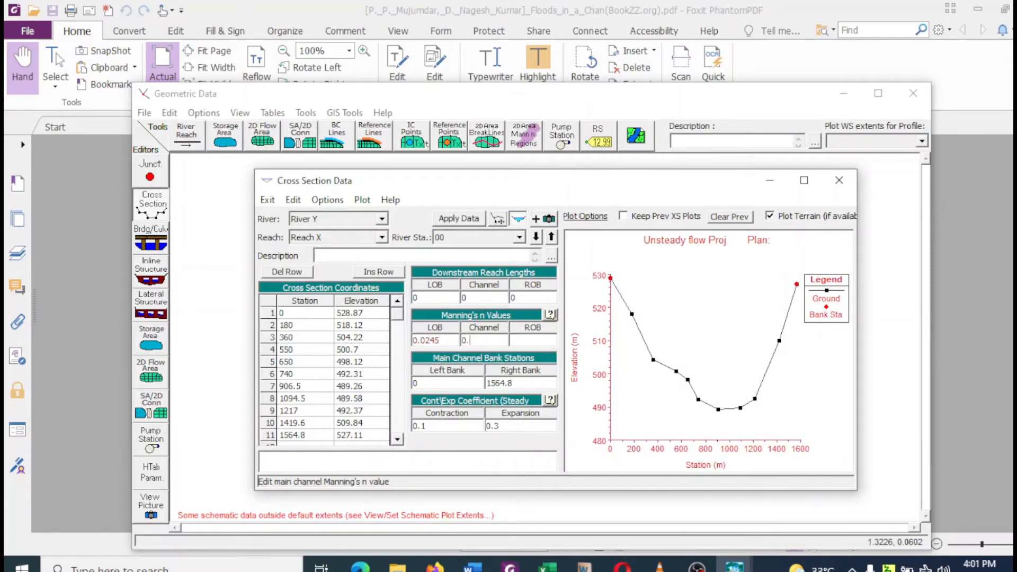
{"action": "left_click", "coordinate": [524, 340]}
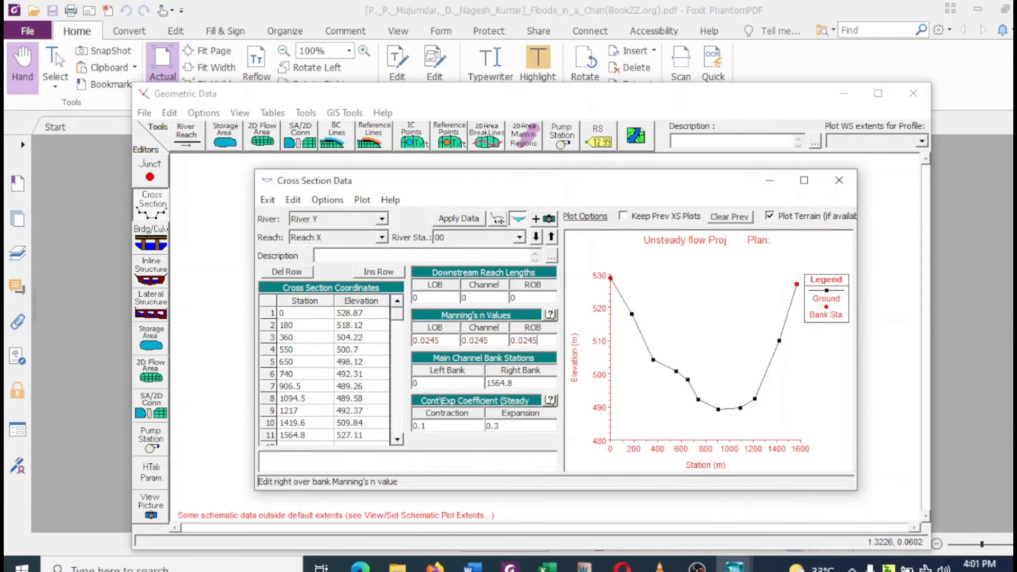
{"action": "type", "text": "0.0245"}
{"action": "left_click", "coordinate": [454, 221]}
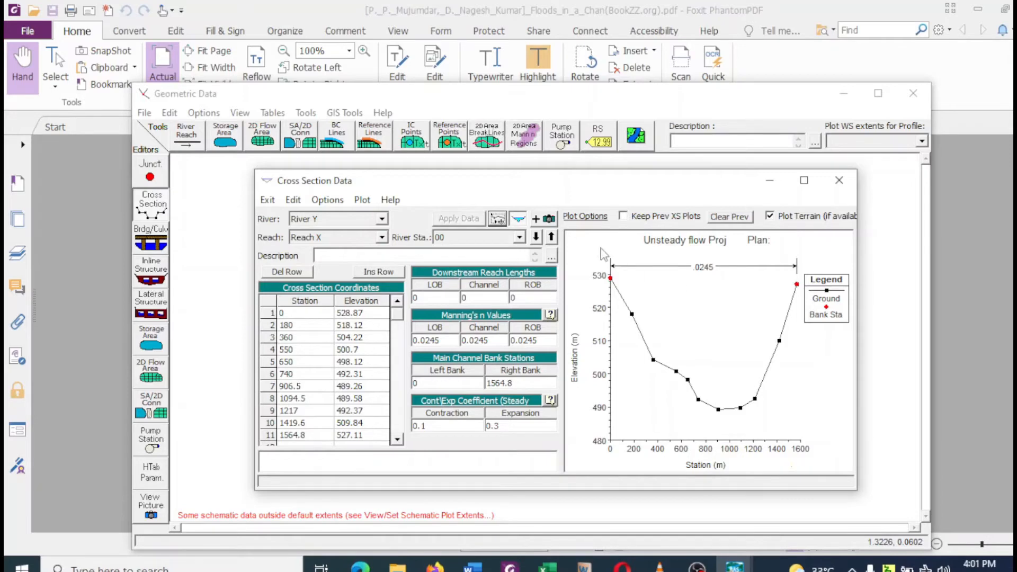
Move upstream through the cross sections, check the bank stations in the Foxit PhantomPDF table, and return to the HEC-RAS cross section data.
{"action": "left_click", "coordinate": [551, 238]}
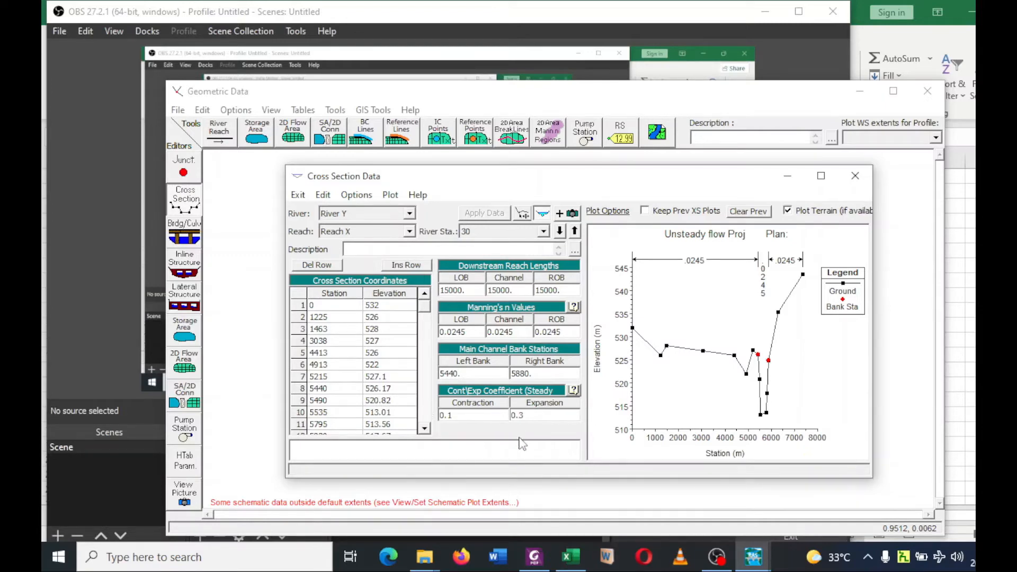
{"action": "left_click", "coordinate": [532, 556]}
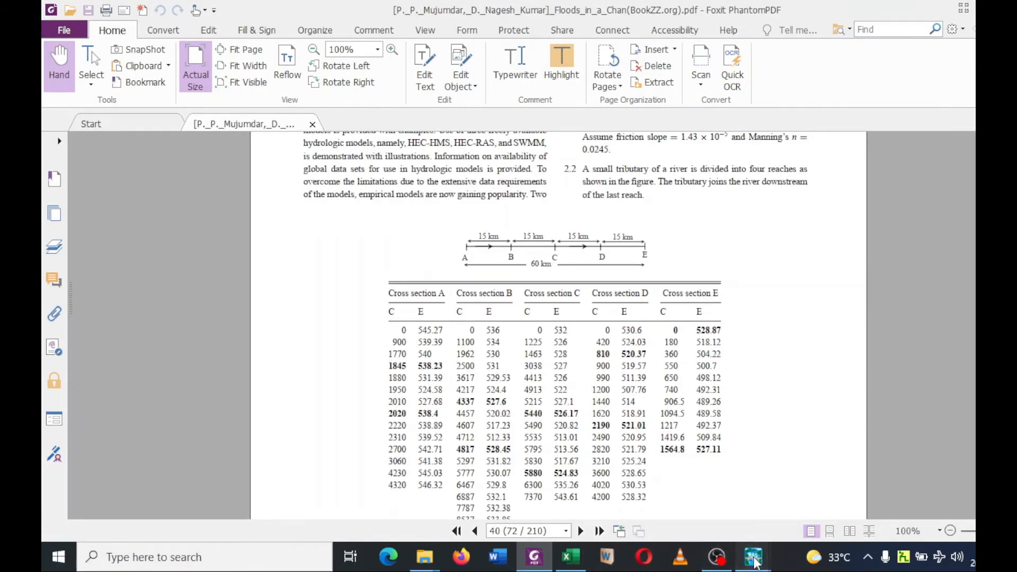
{"action": "mouse_move", "coordinate": [754, 561]}
{"action": "left_click", "coordinate": [921, 477]}
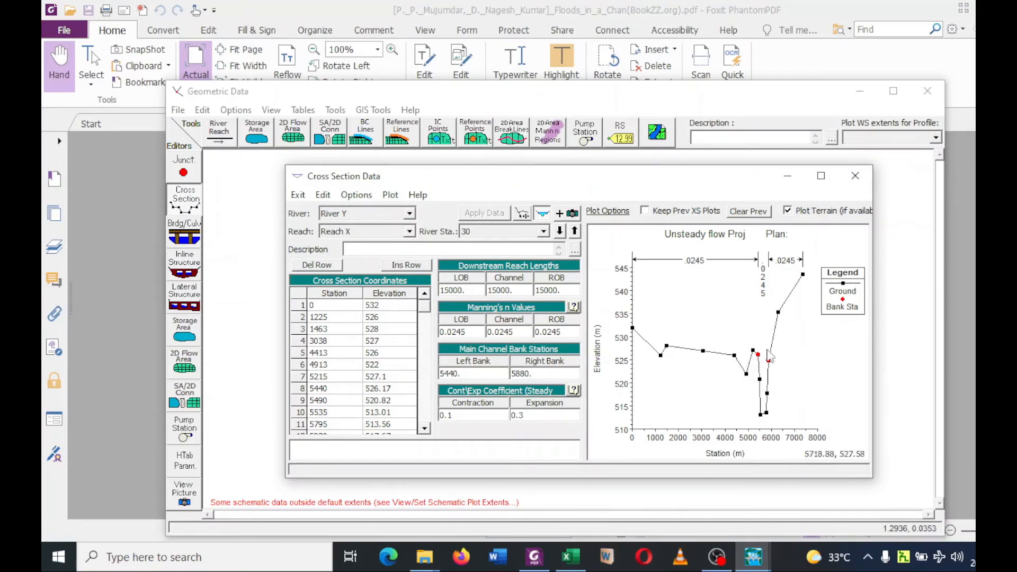
Set the right main channel bank station of river station 45 to 4817 after checking the Foxit PhantomPDF table, and apply the data.
{"action": "left_click", "coordinate": [575, 231]}
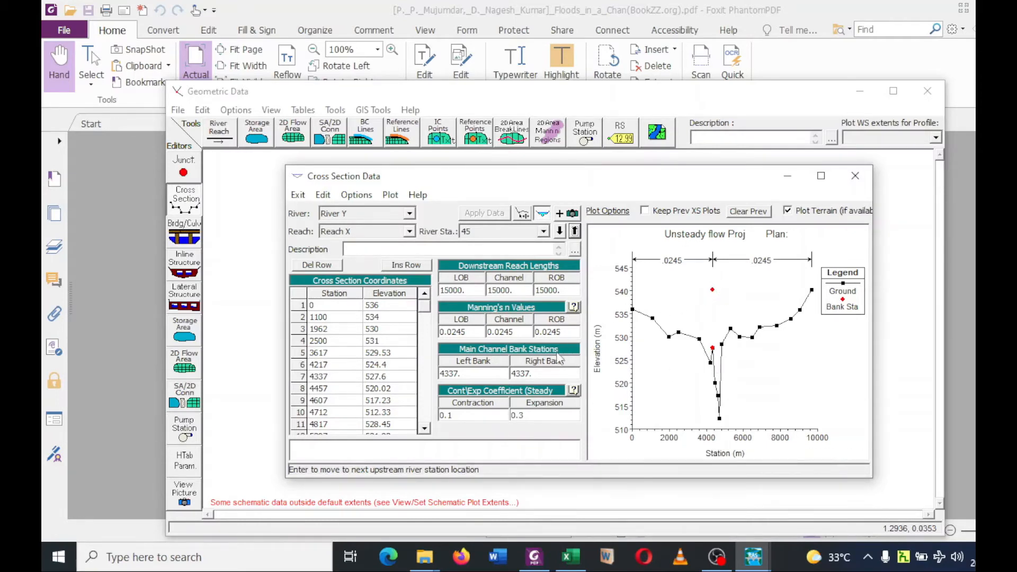
{"action": "left_click", "coordinate": [535, 373]}
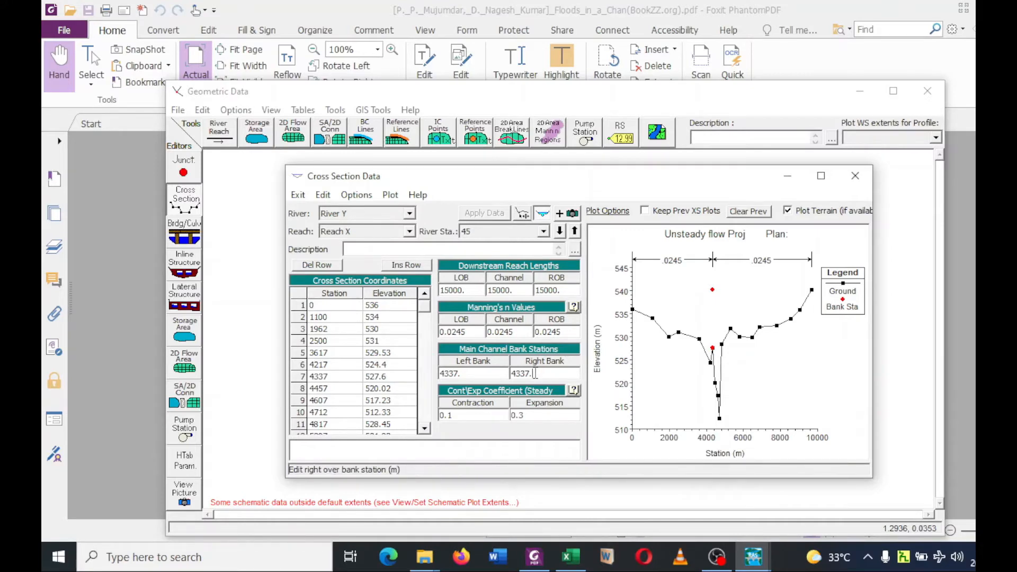
{"action": "key", "text": "BackSpace"}
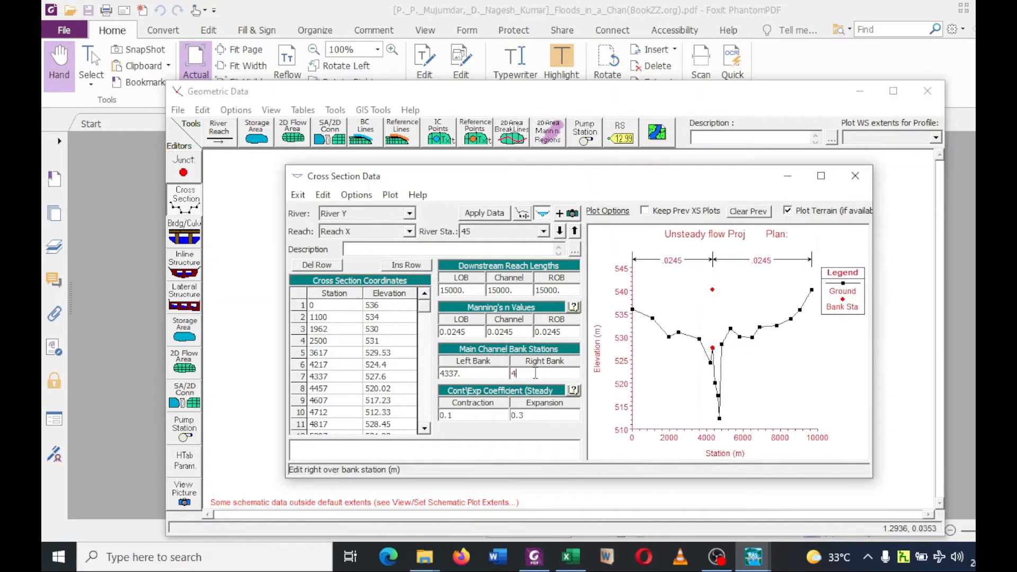
{"action": "left_click", "coordinate": [424, 428]}
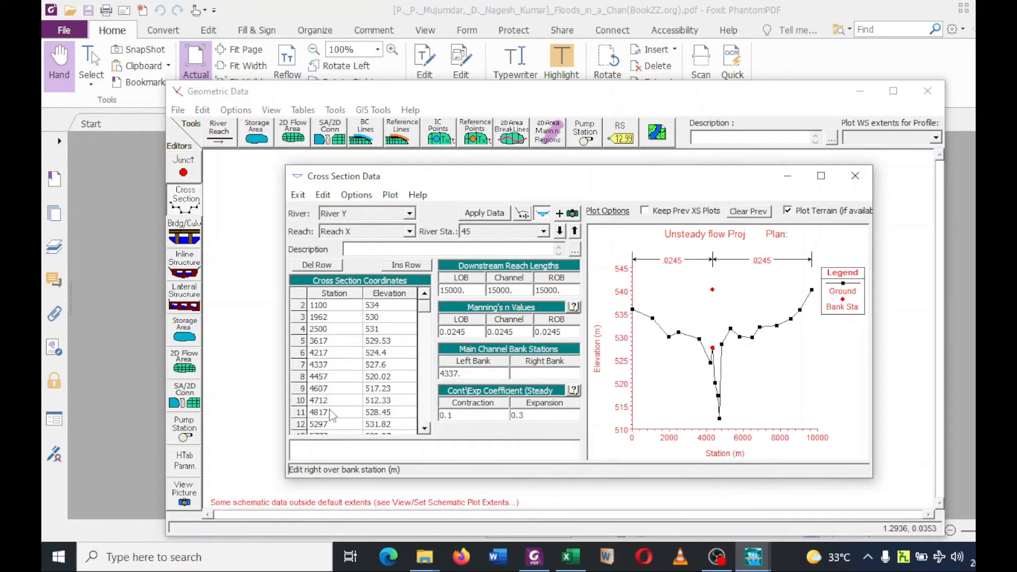
{"action": "left_click", "coordinate": [533, 556]}
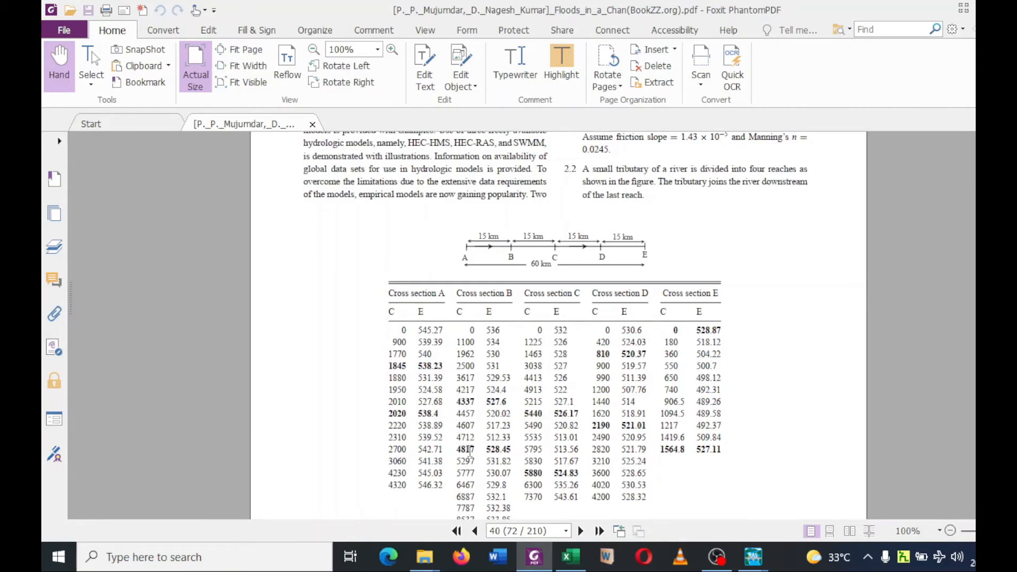
{"action": "mouse_move", "coordinate": [735, 557]}
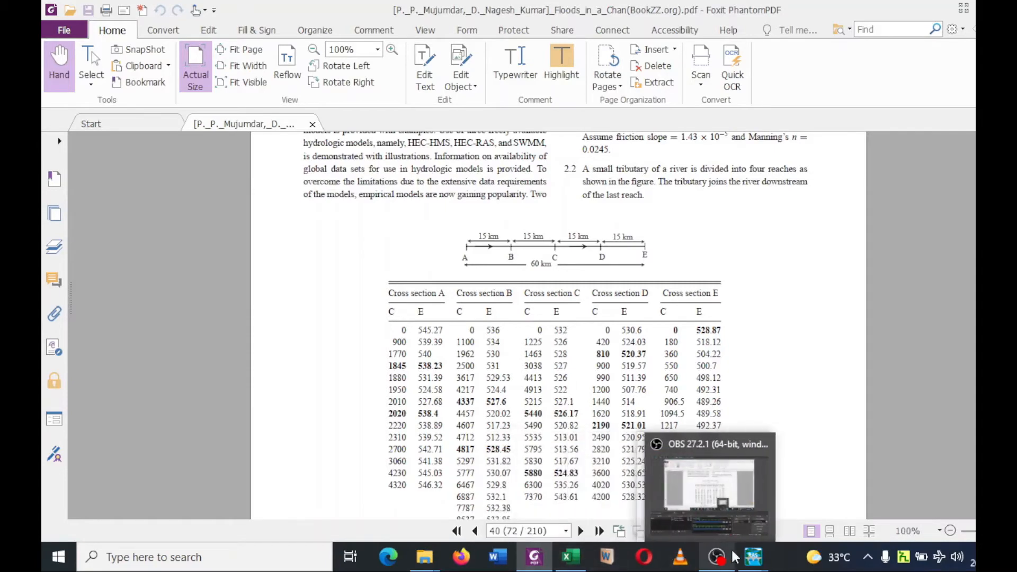
{"action": "left_click", "coordinate": [861, 528]}
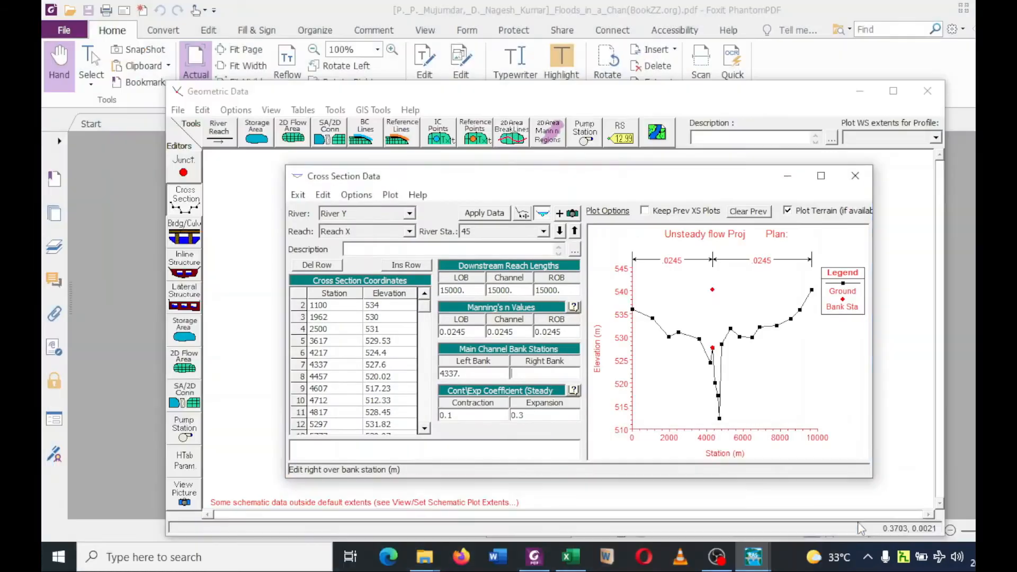
{"action": "left_click", "coordinate": [321, 414]}
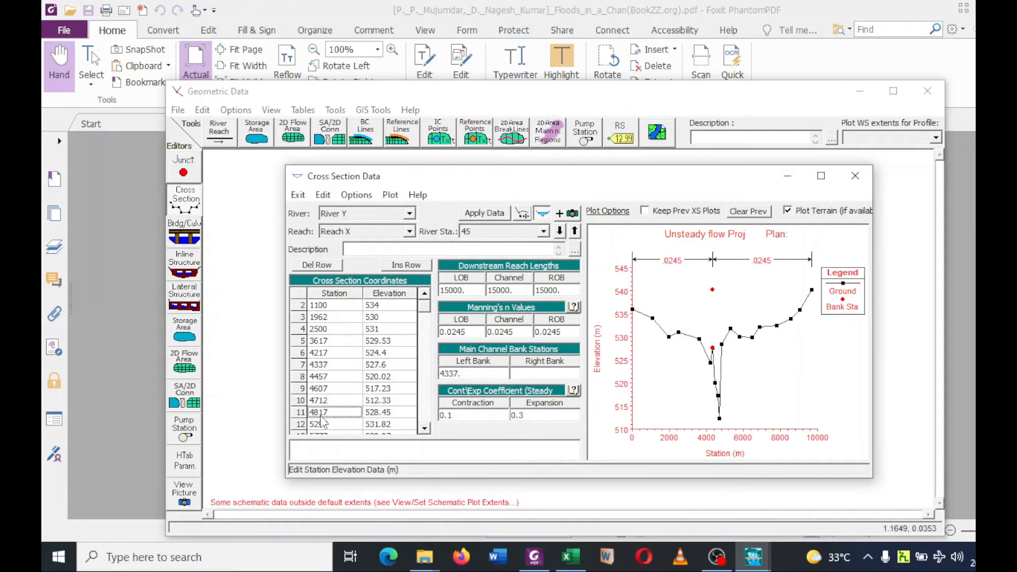
{"action": "left_click", "coordinate": [518, 375]}
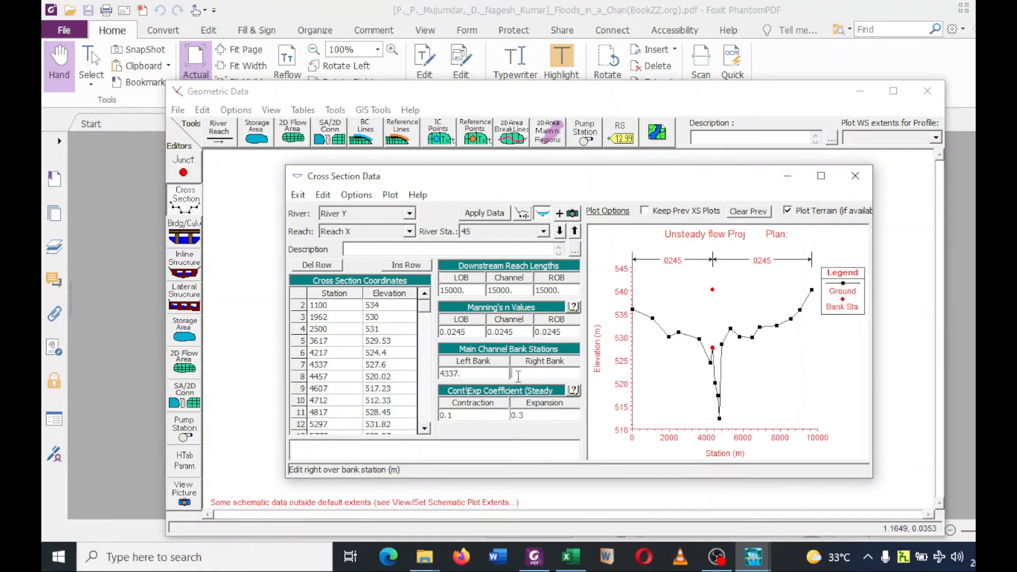
{"action": "type", "text": "4817"}
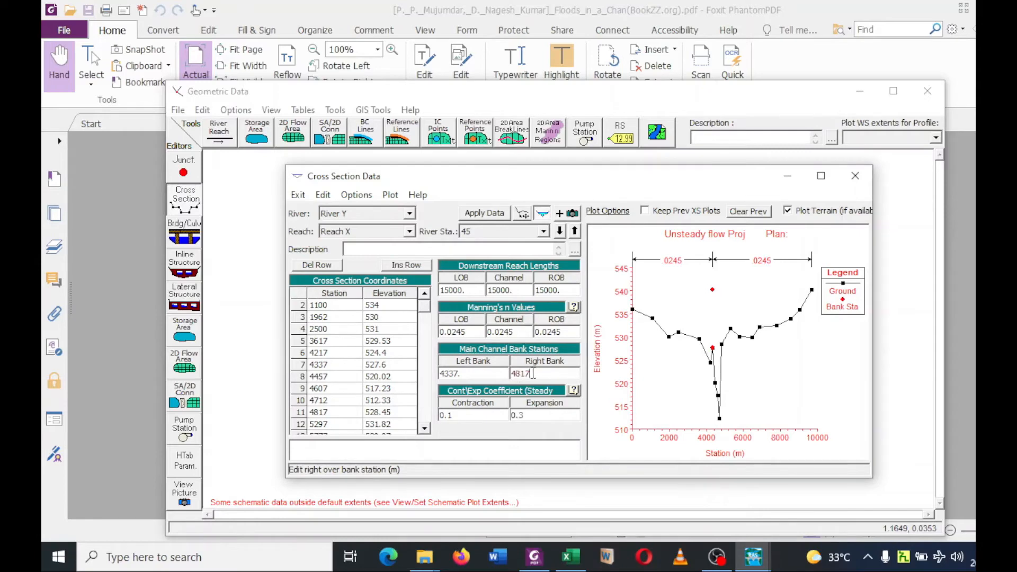
{"action": "left_click", "coordinate": [486, 214]}
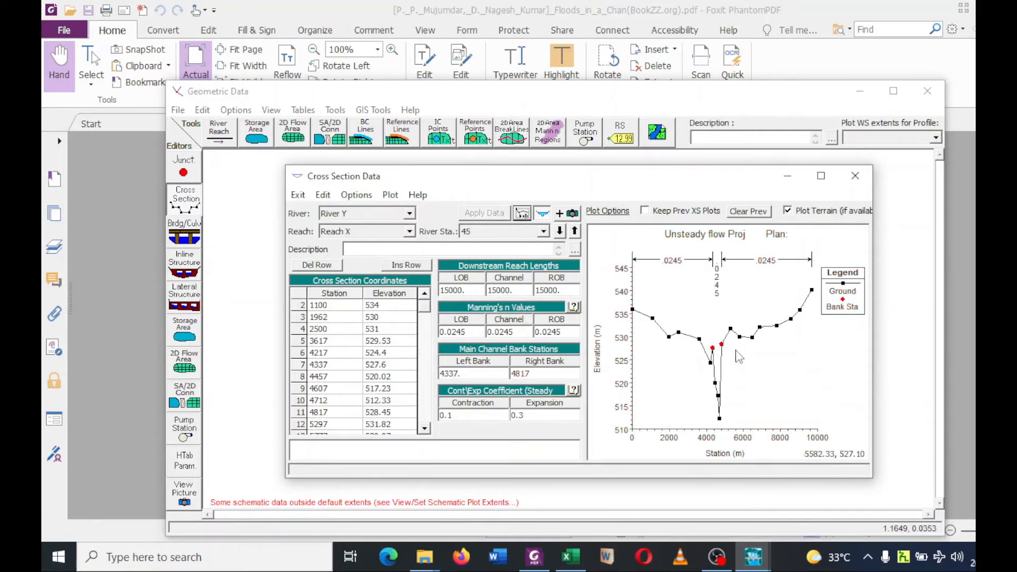
Check river station 60, save the geometry data with the title "Geometeric data UFm", and close the geometric data editor.
{"action": "left_click", "coordinate": [575, 232]}
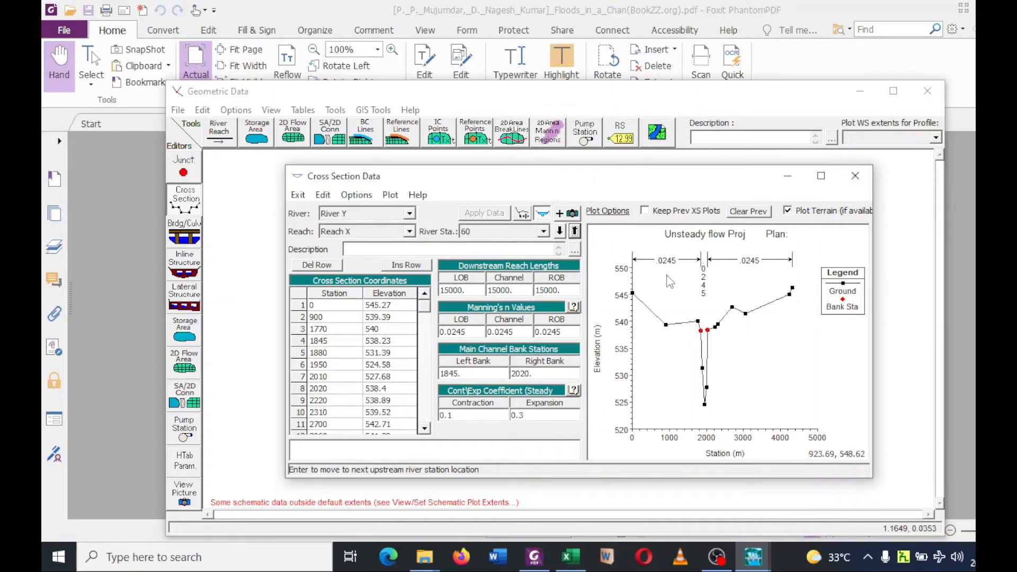
{"action": "left_click", "coordinate": [854, 176]}
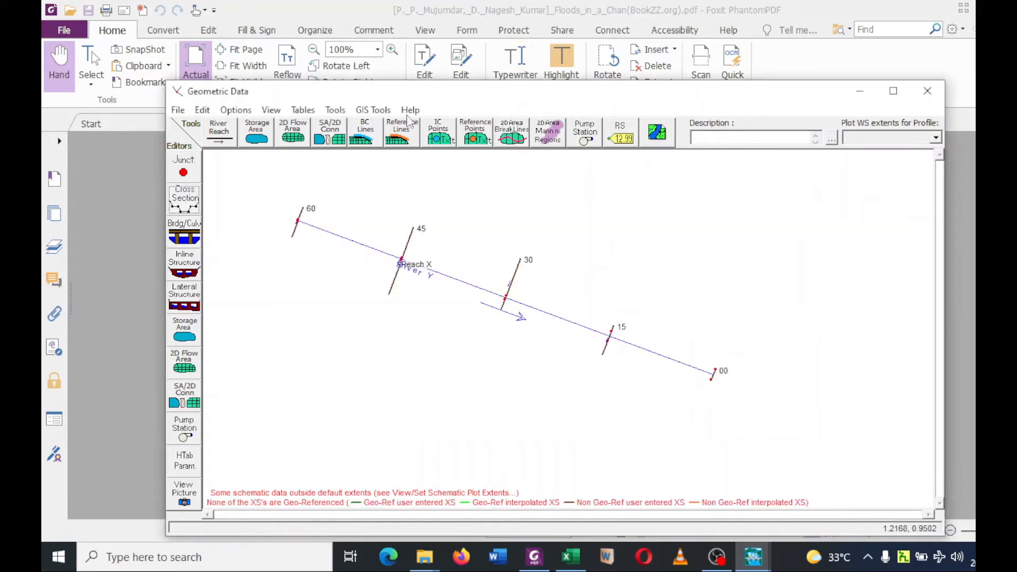
{"action": "left_click", "coordinate": [175, 110]}
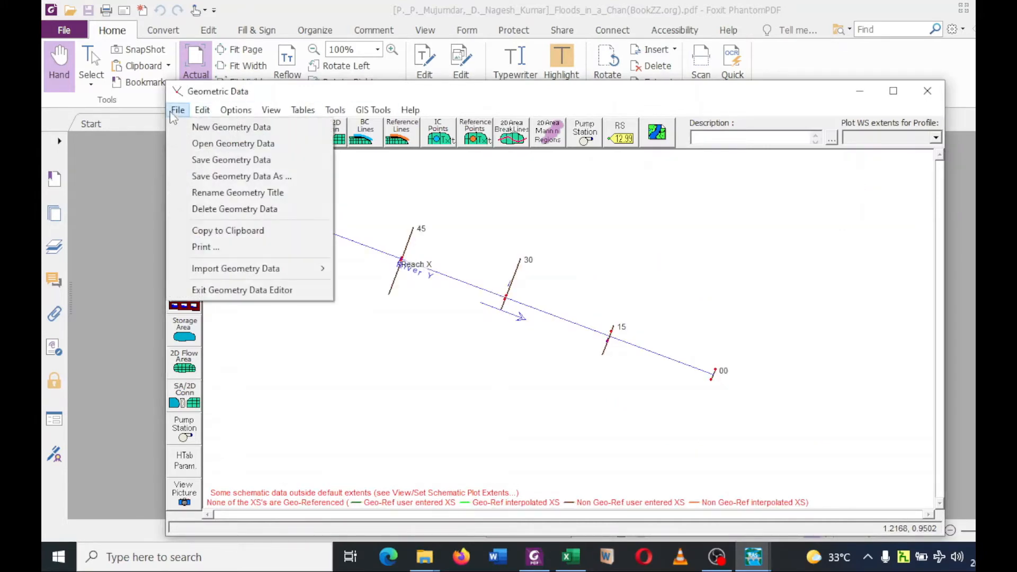
{"action": "left_click", "coordinate": [245, 159]}
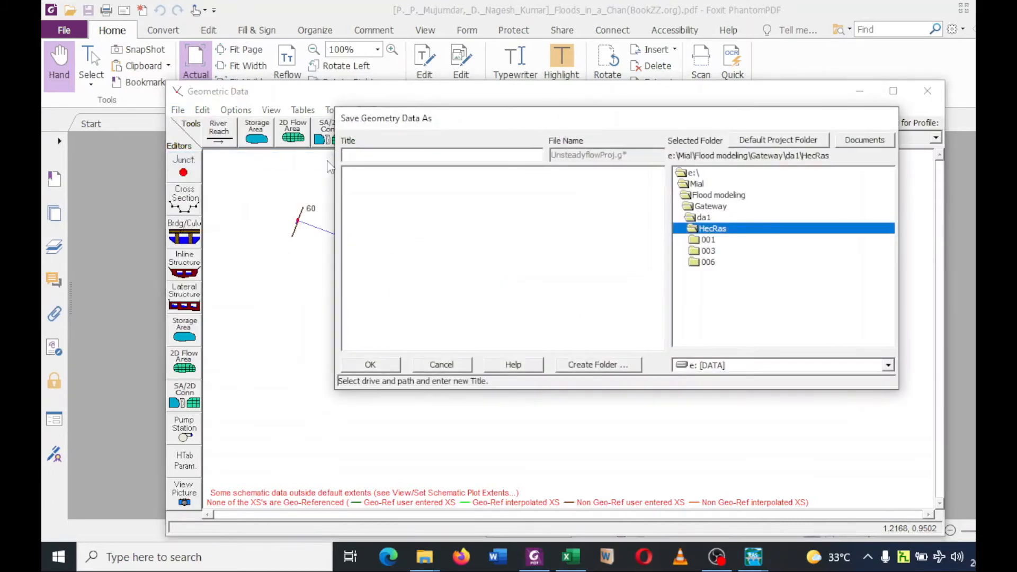
{"action": "left_click", "coordinate": [362, 157]}
{"action": "type", "text": "Geometeric data UFm"}
{"action": "left_click", "coordinate": [380, 367]}
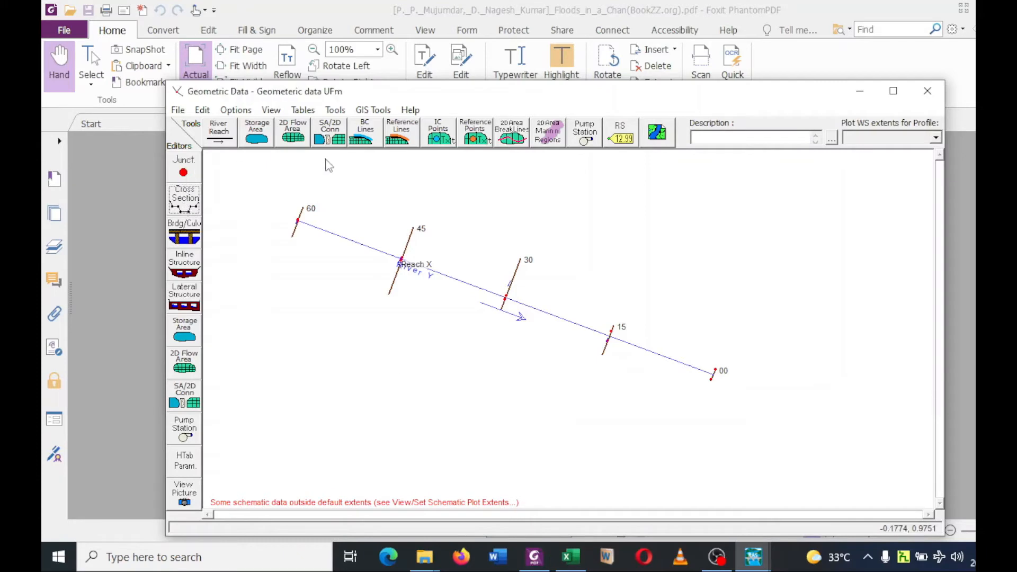
{"action": "left_click", "coordinate": [928, 92]}
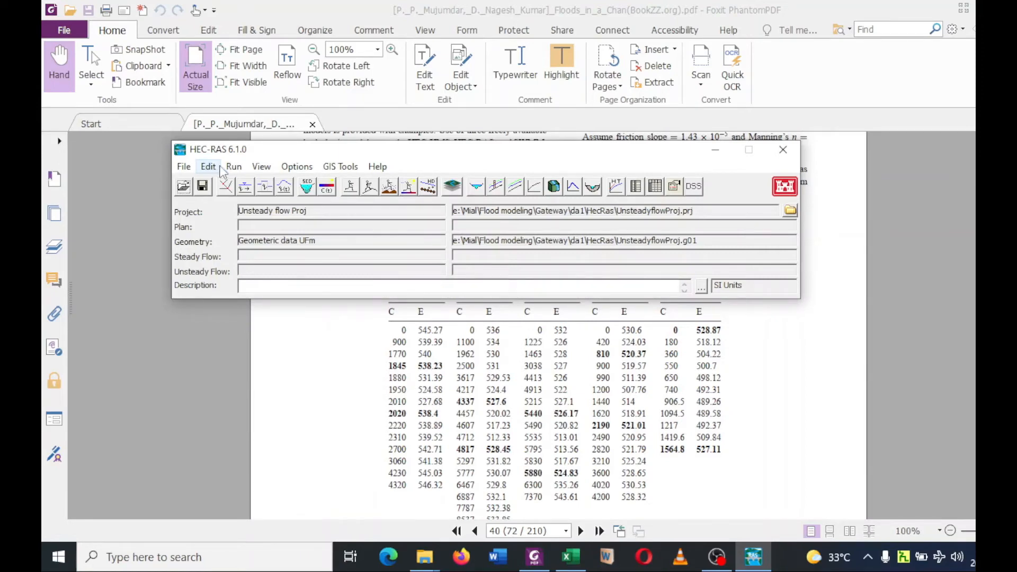
Read the peak discharges, initial flow, time to peak and friction slope of exercise 2.1 in Foxit PhantomPDF, and return to HEC-RAS.
{"action": "left_click", "coordinate": [352, 345]}
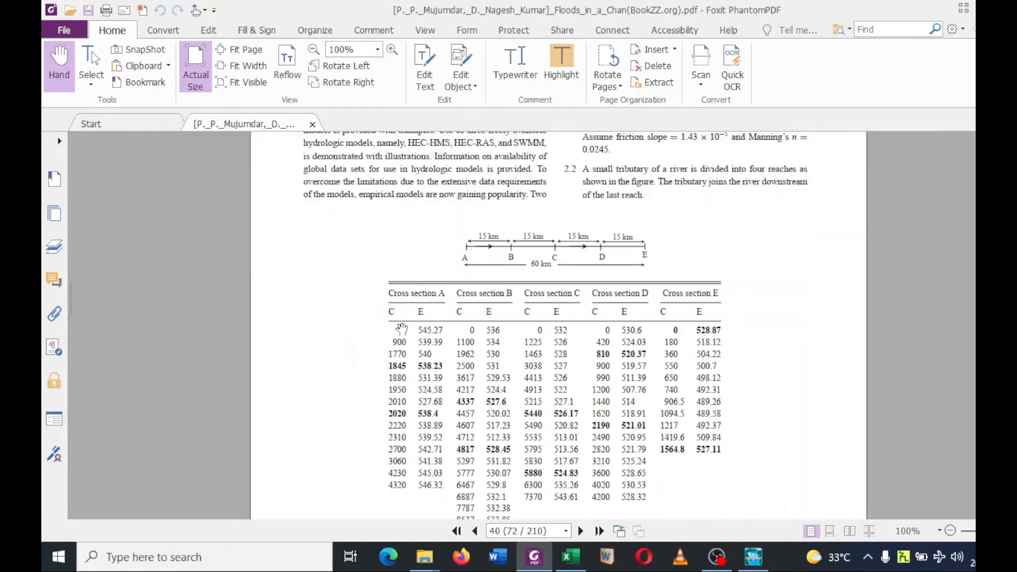
{"action": "scroll", "coordinate": [362, 295], "scroll_direction": "up", "scroll_amount": 1}
{"action": "scroll", "coordinate": [361, 295], "scroll_direction": "up", "scroll_amount": 4}
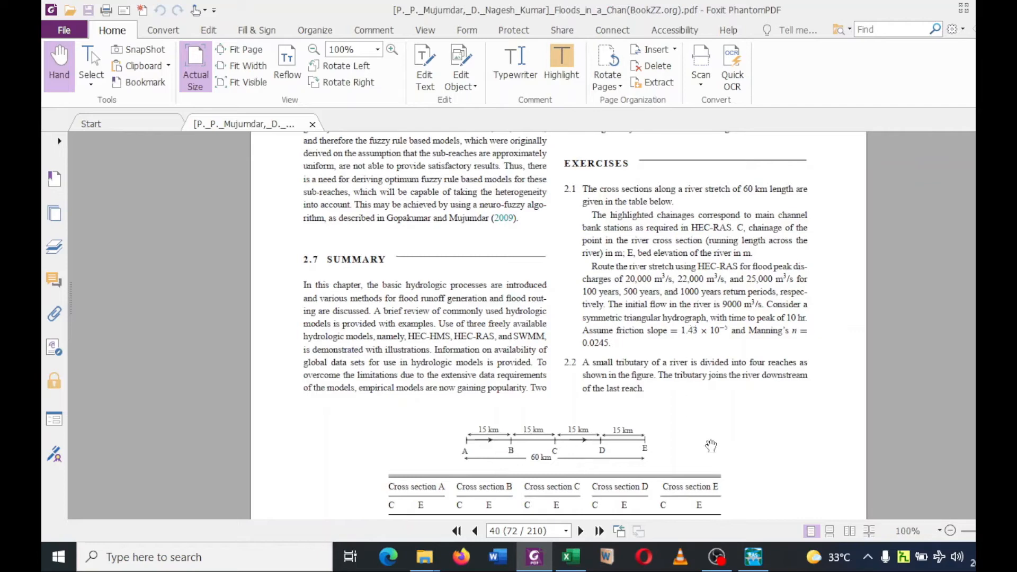
{"action": "left_click", "coordinate": [754, 556]}
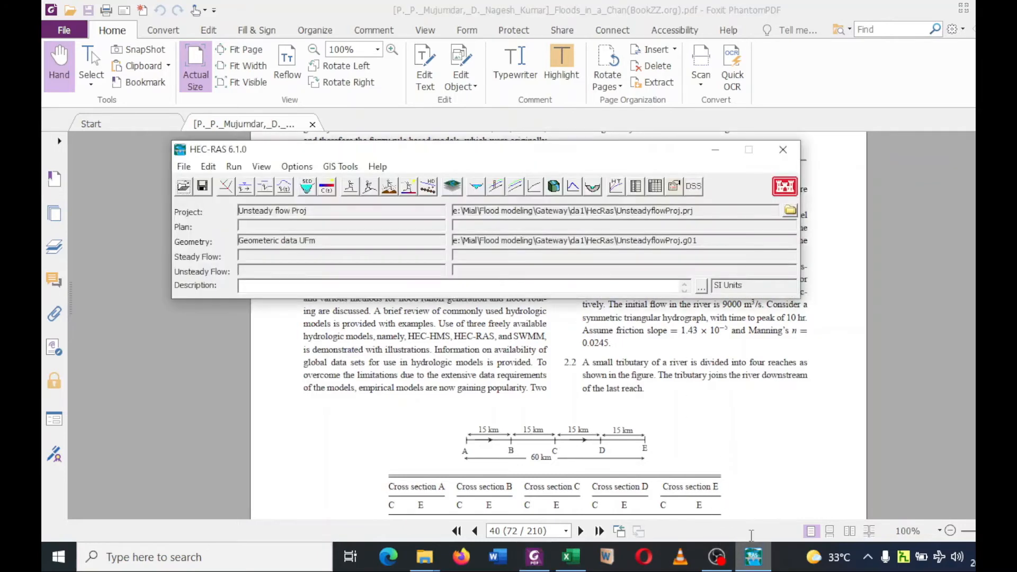
Open the unsteady flow data and start a Flow Hydrograph boundary condition for river station 60 of Reach X.
{"action": "left_click", "coordinate": [208, 167]}
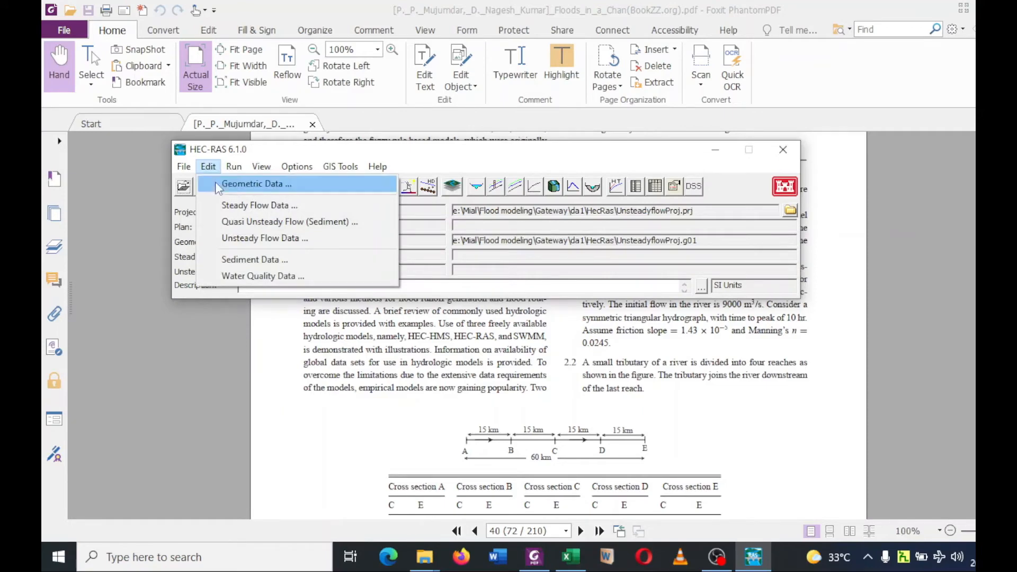
{"action": "left_click", "coordinate": [245, 239]}
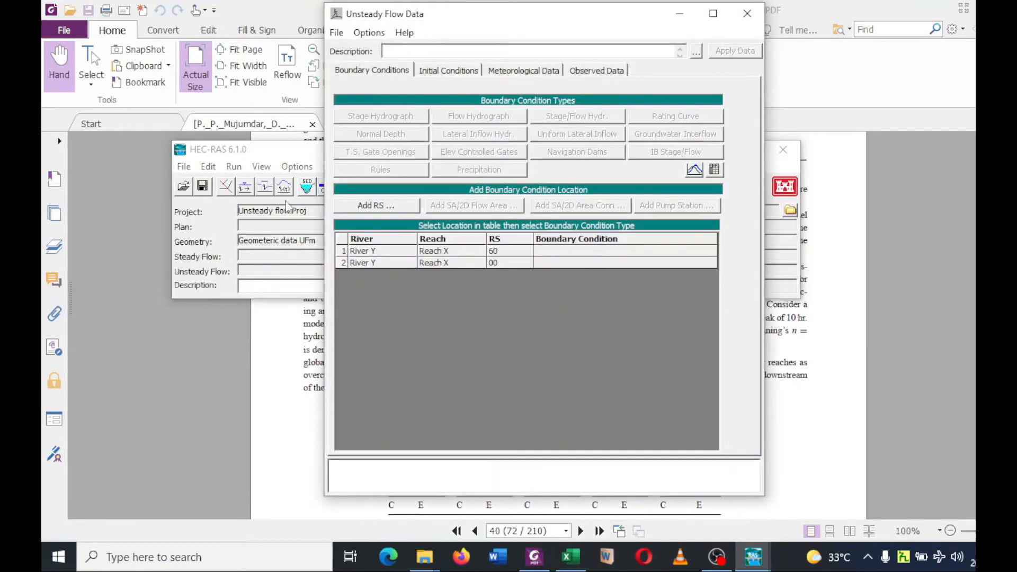
{"action": "left_click", "coordinate": [357, 69]}
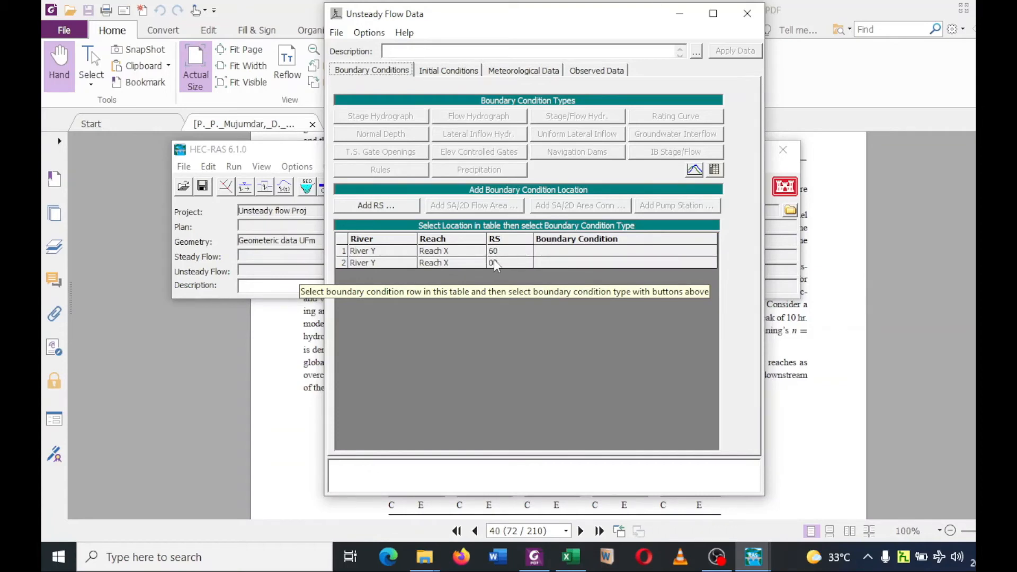
{"action": "type", "text": "0"}
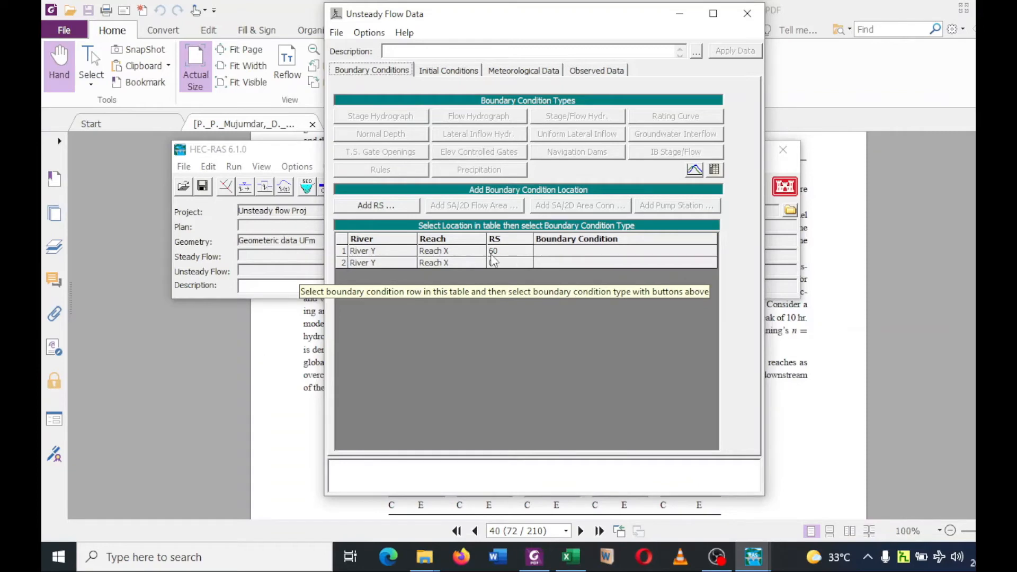
{"action": "left_click", "coordinate": [525, 255]}
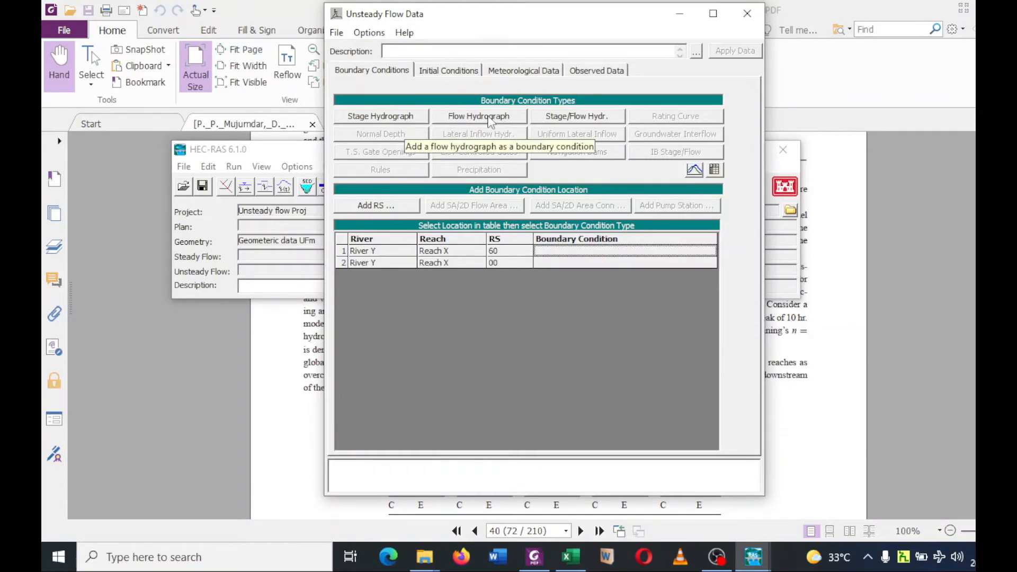
{"action": "left_click", "coordinate": [460, 119]}
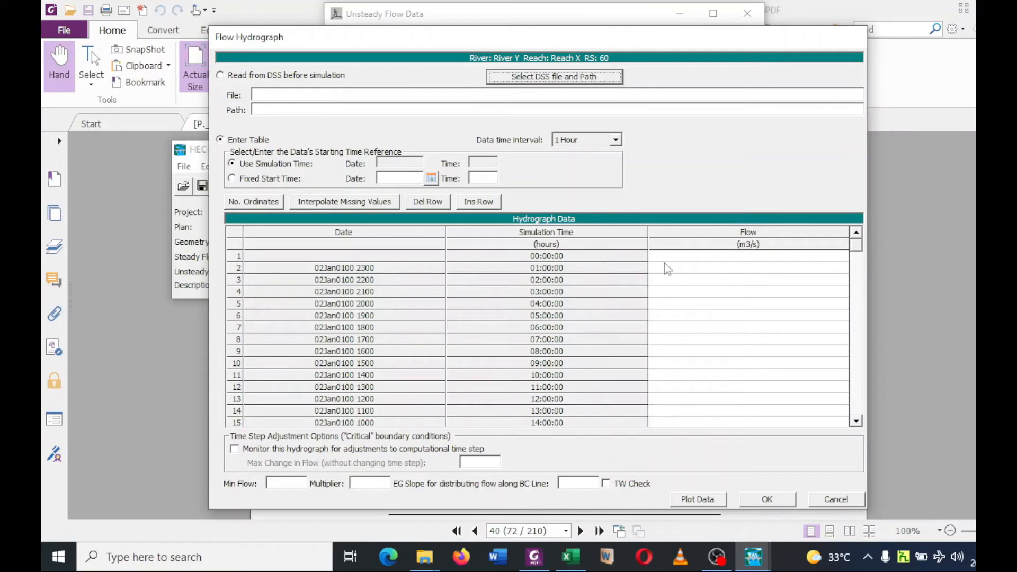
Enter hydrograph flows of 0 at hour 0, 20000 at hour 10 and 0 m3/s at hour 20, interpolate the missing values, and accept.
{"action": "left_click", "coordinate": [680, 257]}
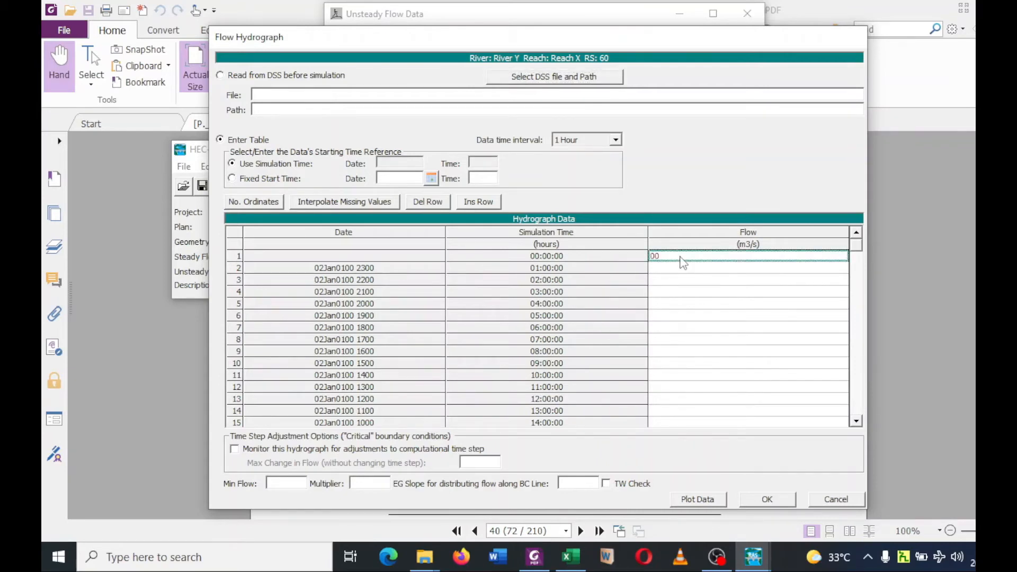
{"action": "left_click", "coordinate": [666, 376]}
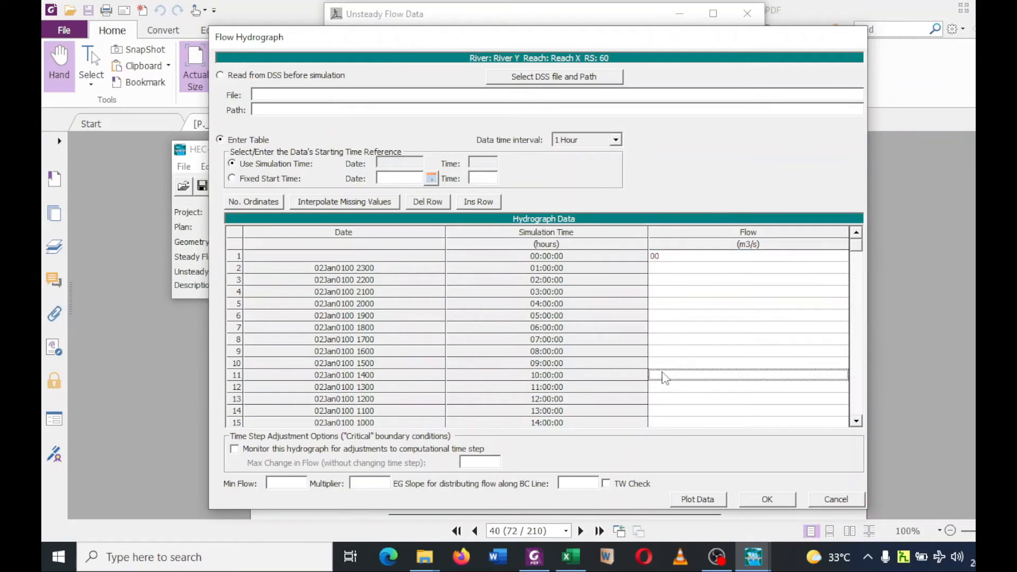
{"action": "type", "text": "20000"}
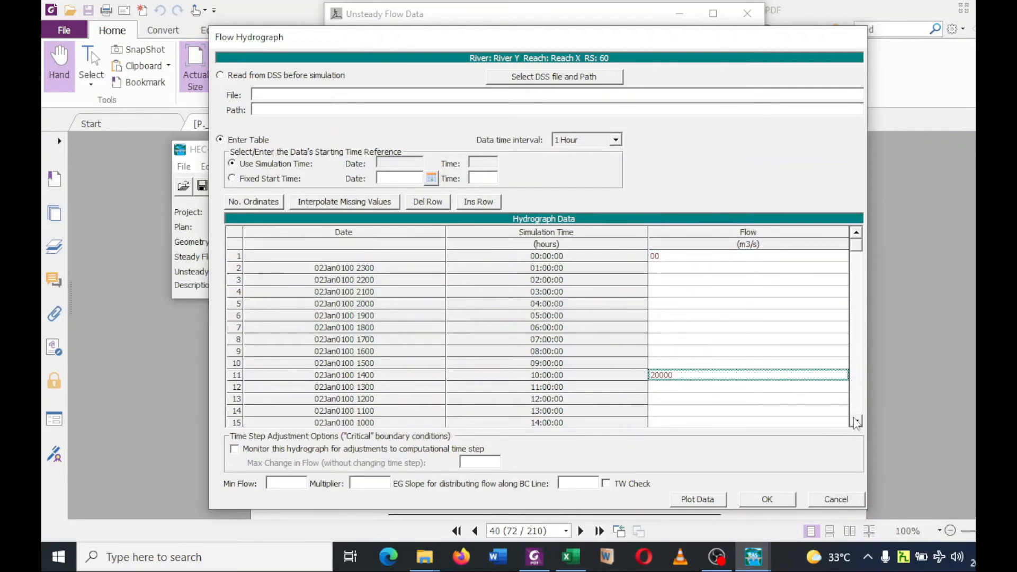
{"action": "left_click", "coordinate": [857, 421]}
{"action": "left_click", "coordinate": [857, 421]}
{"action": "left_click", "coordinate": [856, 421]}
{"action": "left_click", "coordinate": [856, 421]}
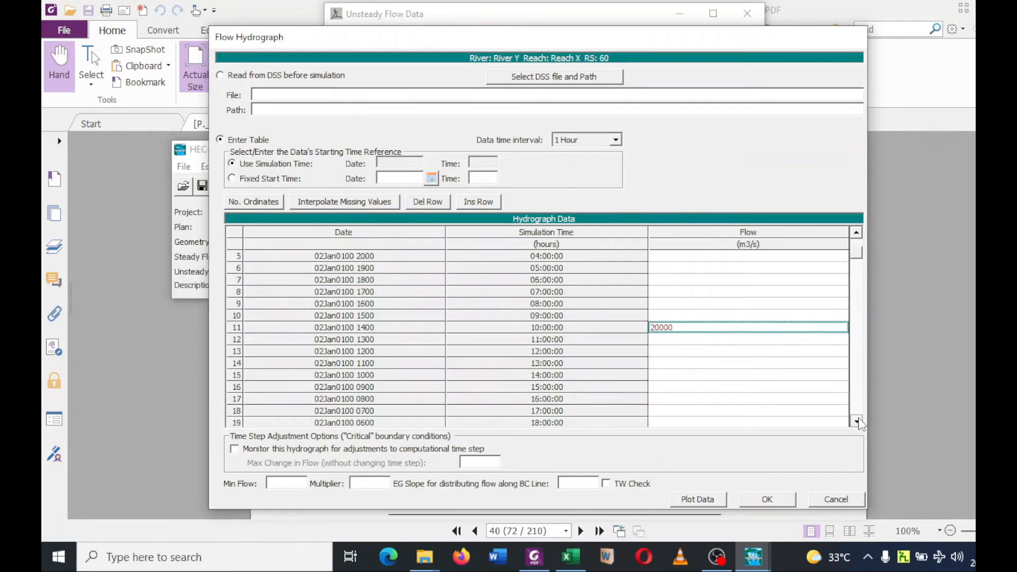
{"action": "left_click", "coordinate": [856, 421]}
{"action": "left_click", "coordinate": [856, 421]}
{"action": "left_click", "coordinate": [856, 421]}
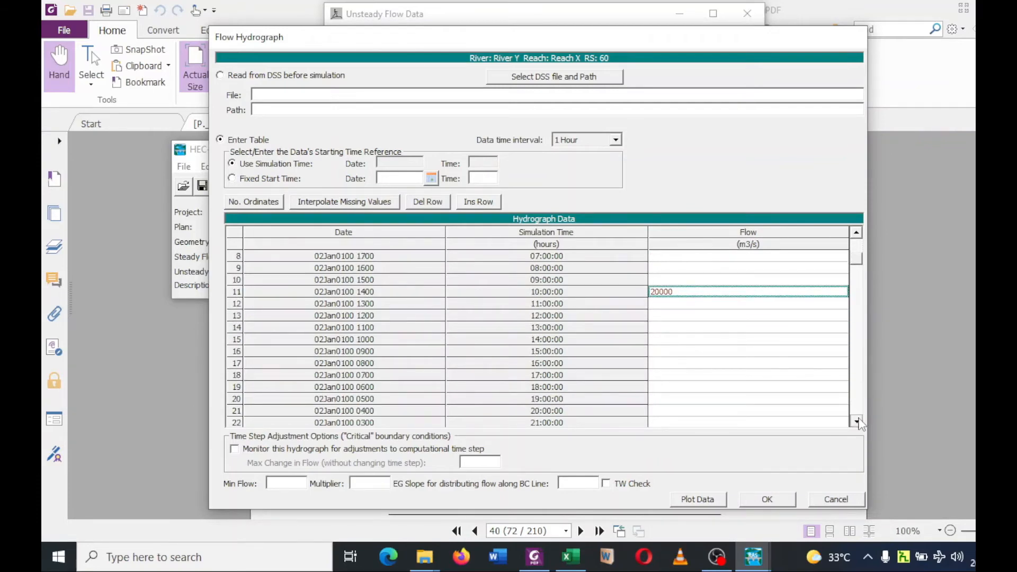
{"action": "left_click", "coordinate": [688, 412]}
{"action": "type", "text": "0"}
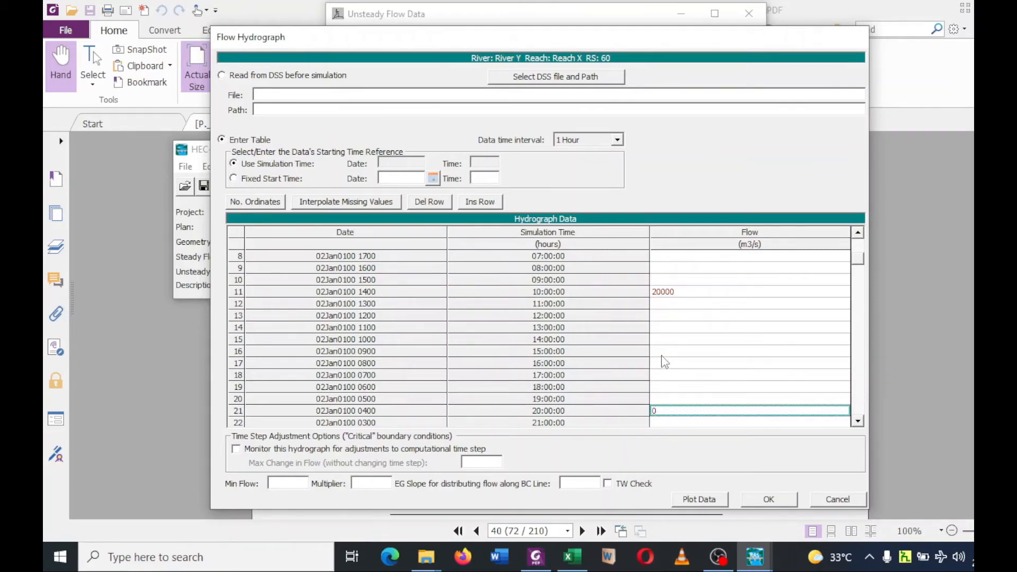
{"action": "left_click", "coordinate": [334, 206]}
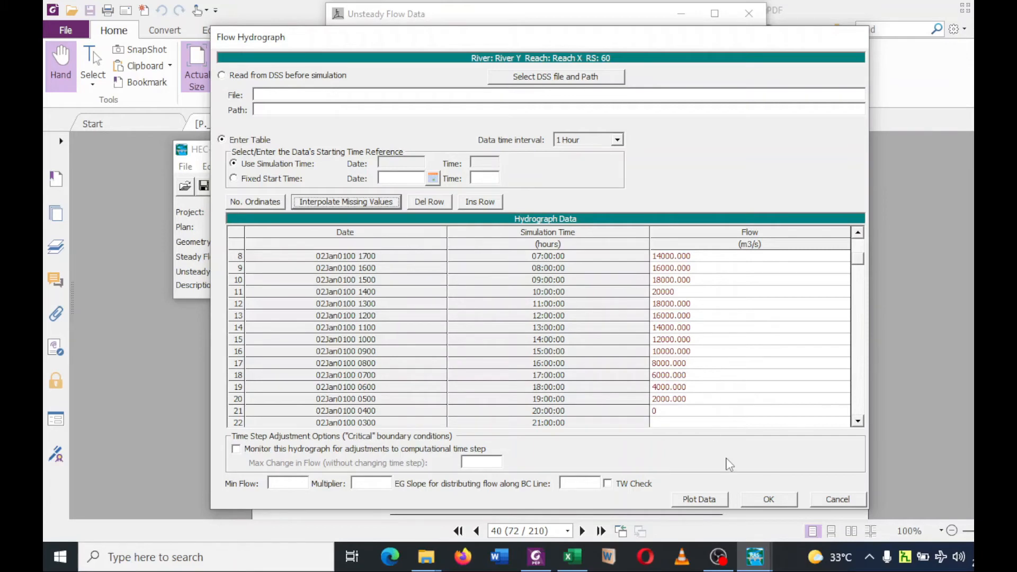
{"action": "left_click", "coordinate": [768, 501]}
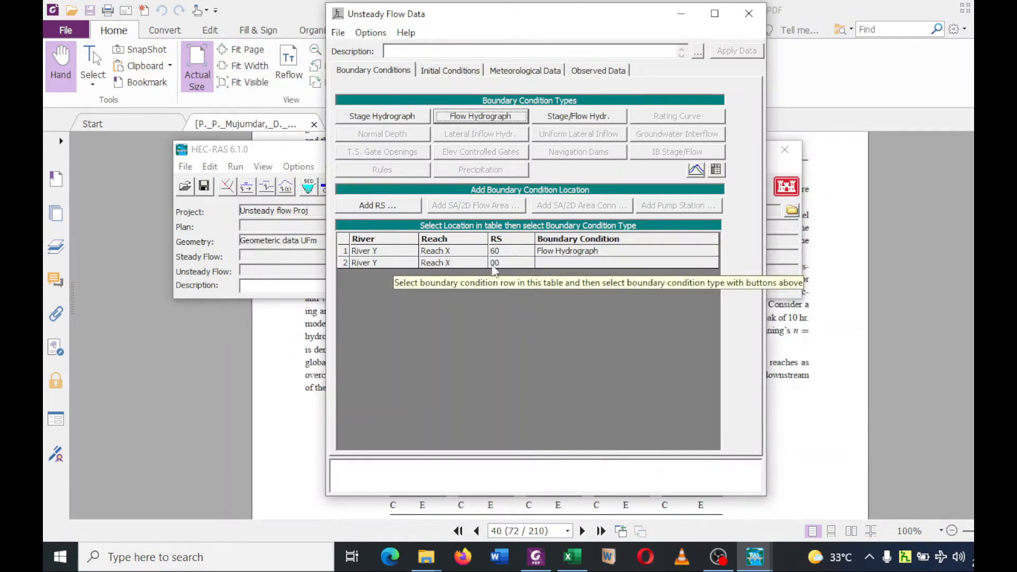
Set a Normal Depth boundary condition at river station 00 with friction slope 0.0000143, checking the slope in Foxit PhantomPDF before returning to HEC-RAS.
{"action": "left_click", "coordinate": [555, 264]}
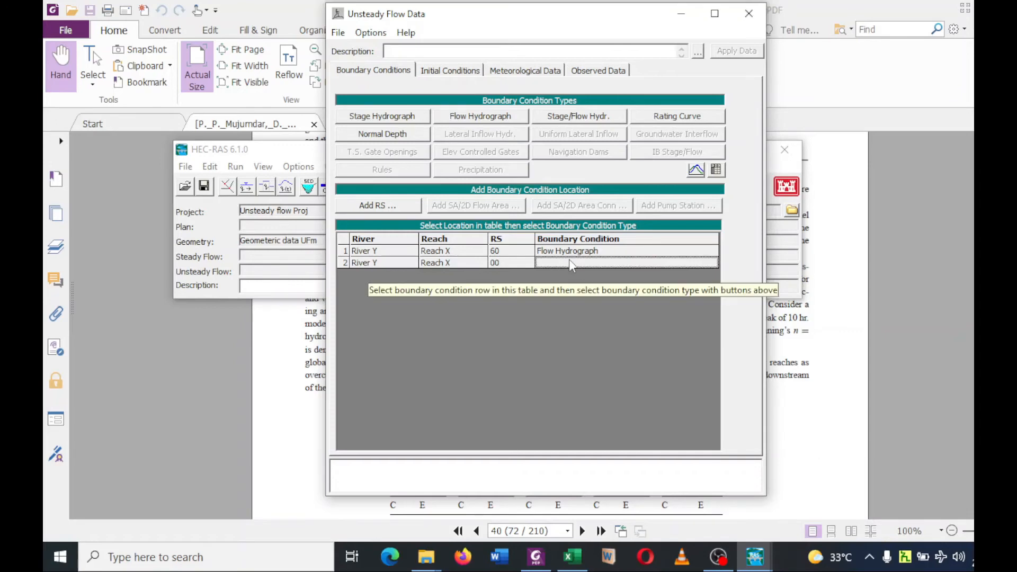
{"action": "left_click", "coordinate": [379, 139]}
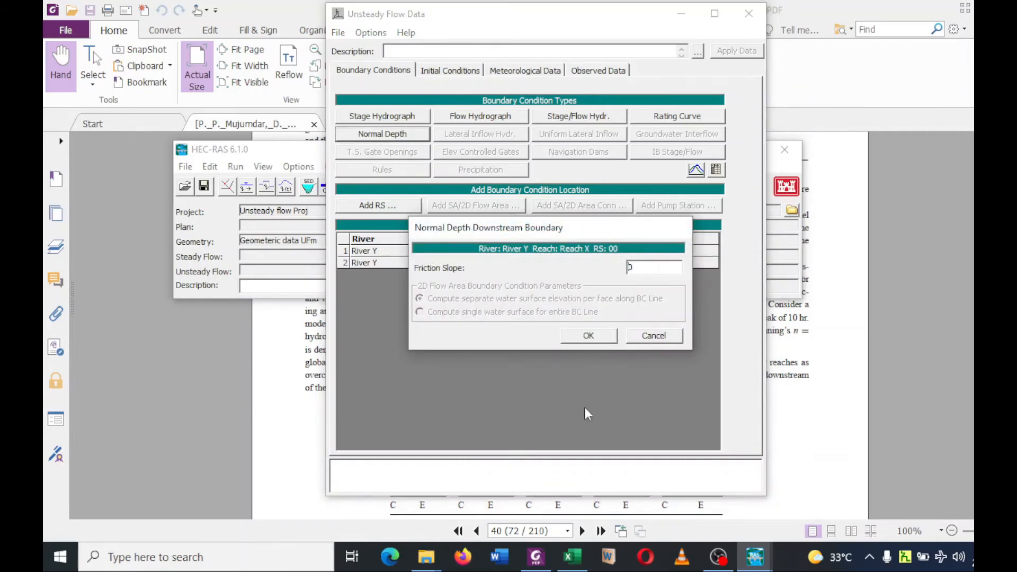
{"action": "left_click", "coordinate": [536, 553]}
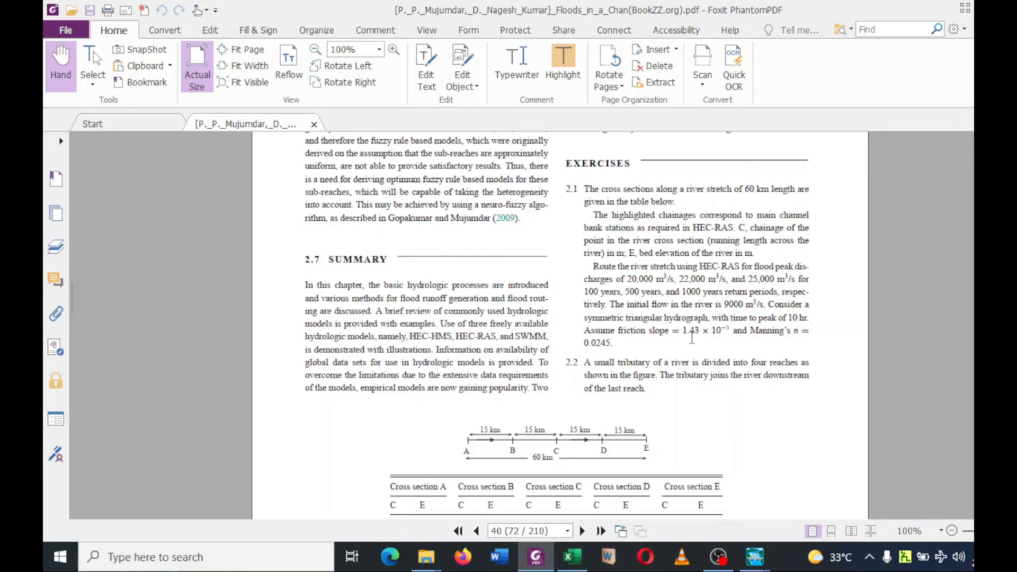
{"action": "scroll", "coordinate": [691, 340], "scroll_direction": "down", "scroll_amount": 1}
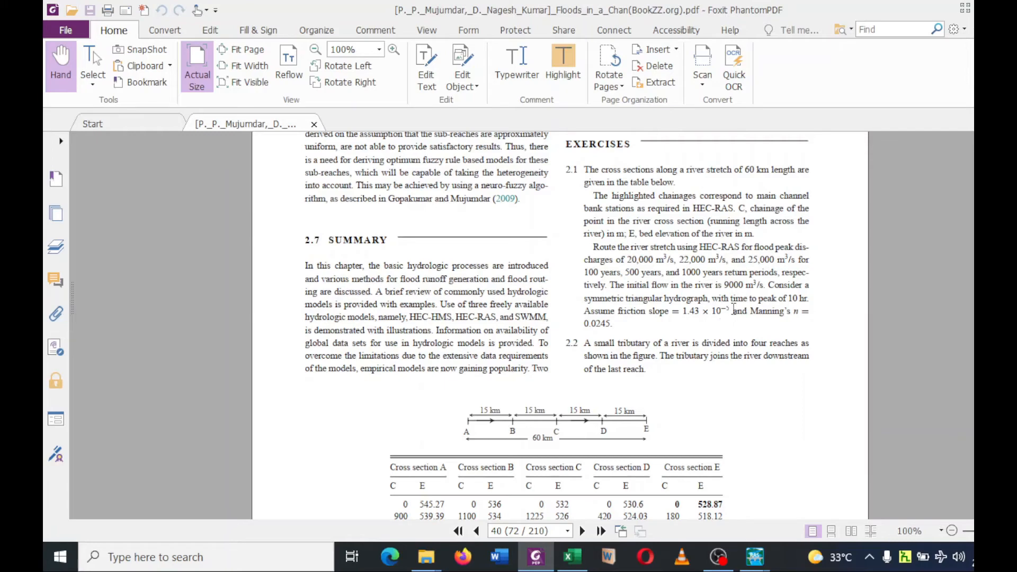
{"action": "left_click", "coordinate": [543, 559]}
{"action": "left_click", "coordinate": [543, 559]}
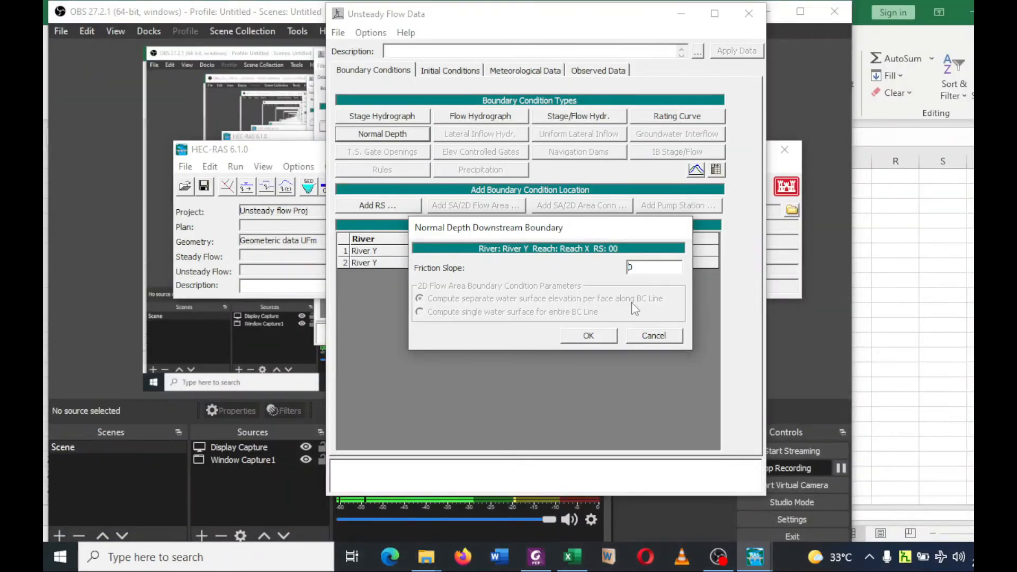
{"action": "type", "text": "."}
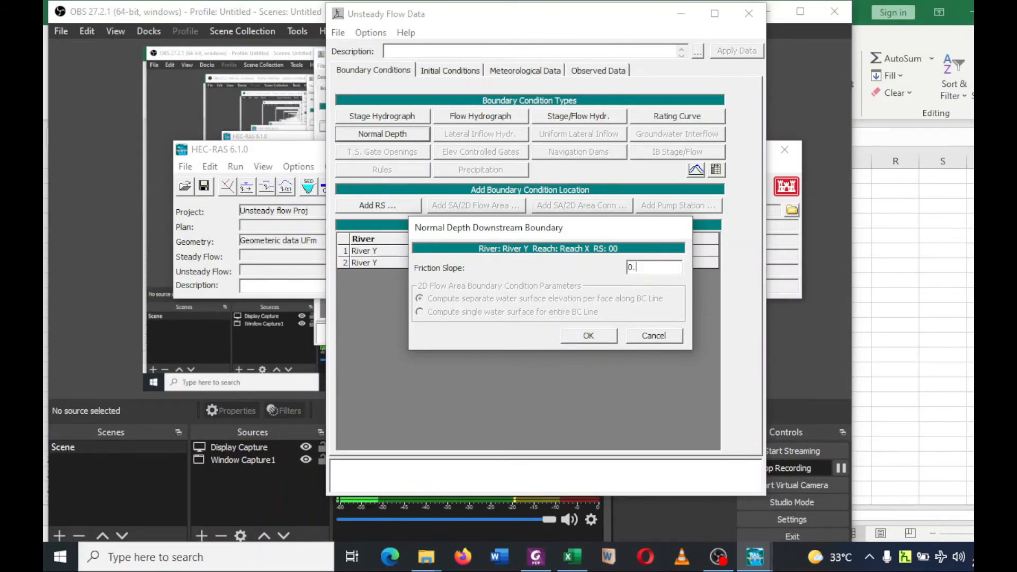
{"action": "type", "text": "0000"}
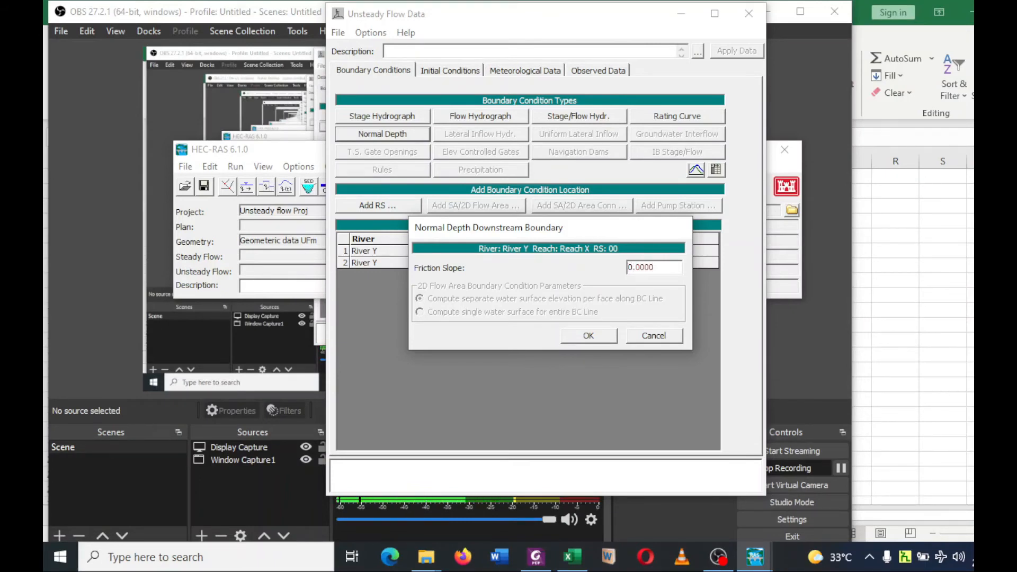
{"action": "type", "text": "14"}
{"action": "type", "text": "3"}
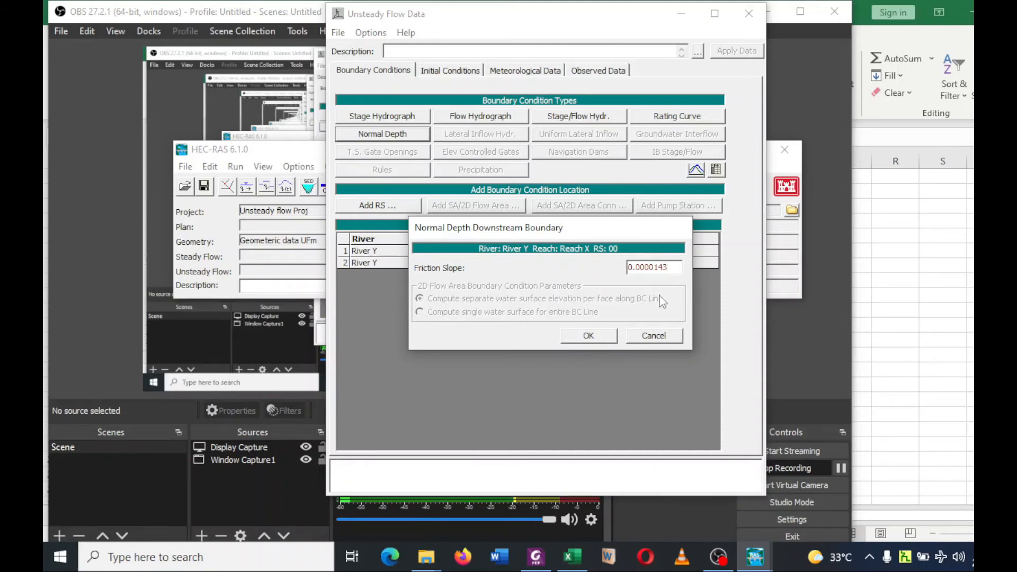
{"action": "left_click", "coordinate": [591, 337]}
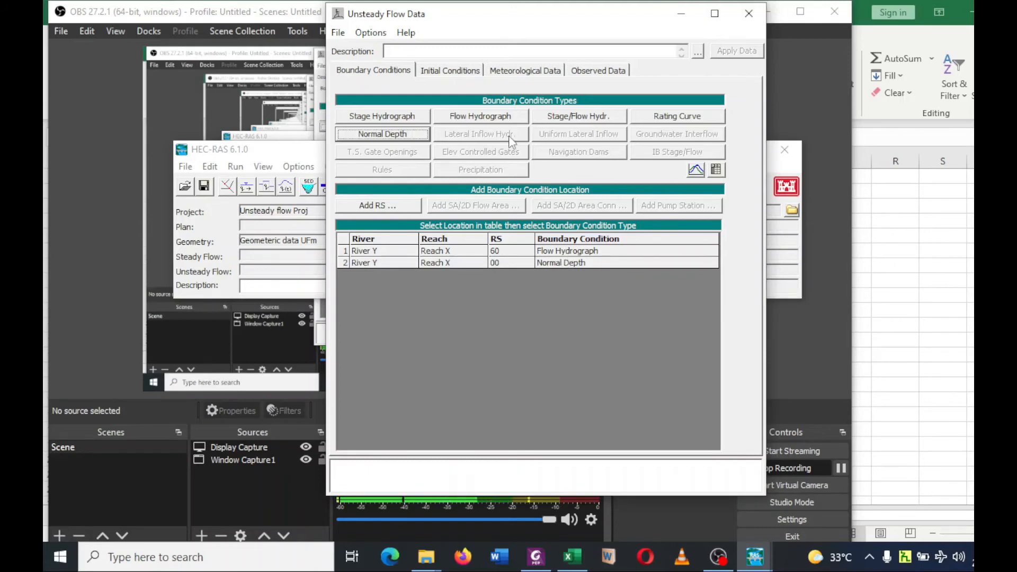
Add all river stations of Reach X to the initial flow distribution table in the initial conditions.
{"action": "left_click", "coordinate": [461, 74]}
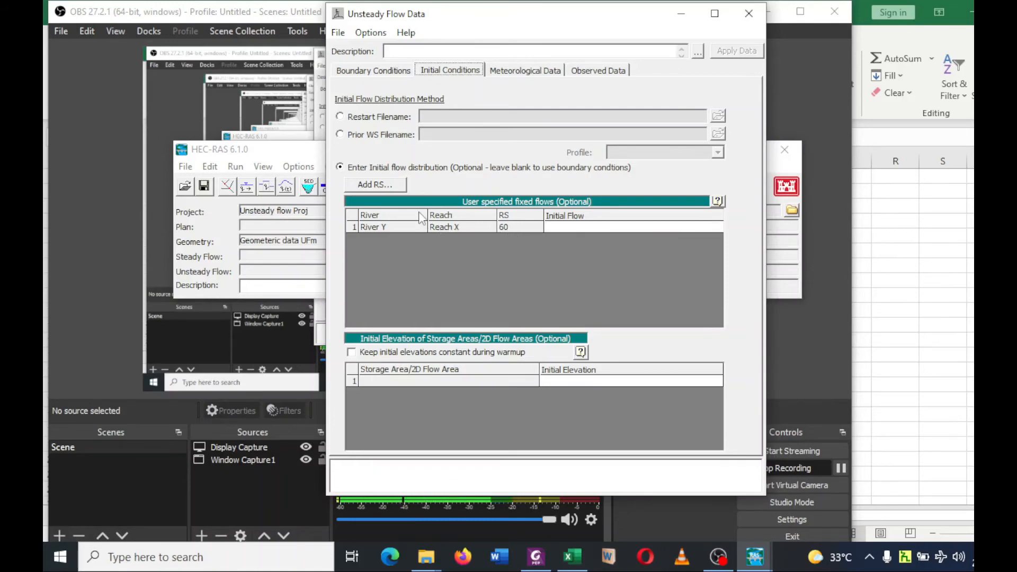
{"action": "left_click", "coordinate": [379, 187]}
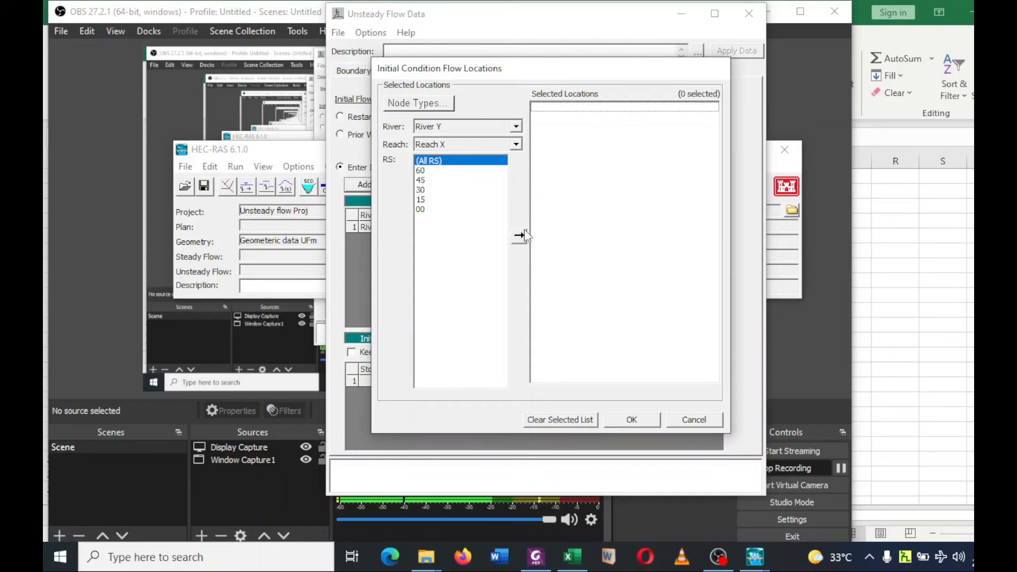
{"action": "left_click", "coordinate": [523, 236]}
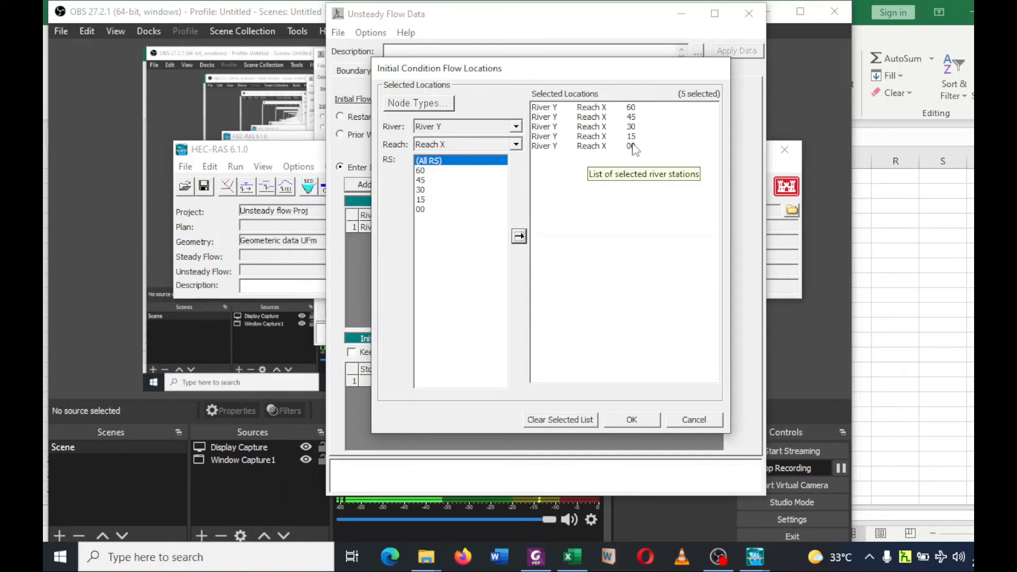
{"action": "left_click", "coordinate": [629, 423]}
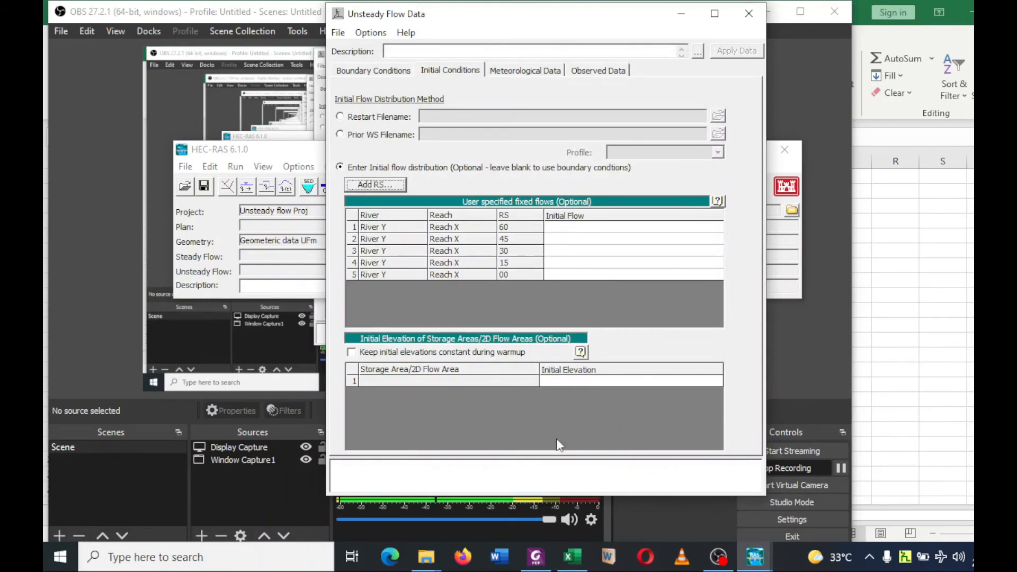
Check the initial flow in Foxit PhantomPDF, then in HEC-RAS enter 9000 for river stations 60, 45, 30, 15 and 00 and apply the data.
{"action": "left_click", "coordinate": [543, 559]}
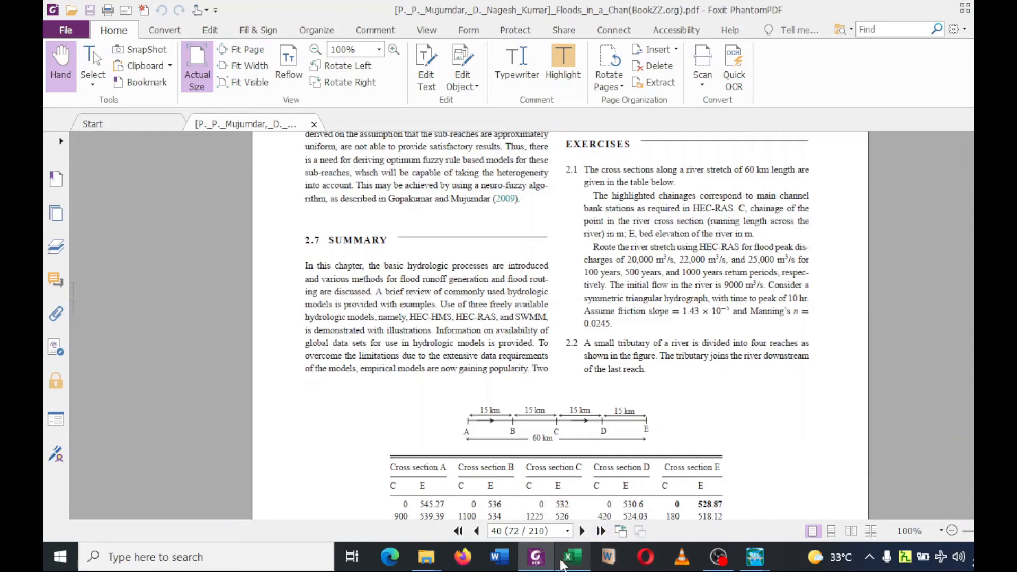
{"action": "left_click", "coordinate": [536, 556]}
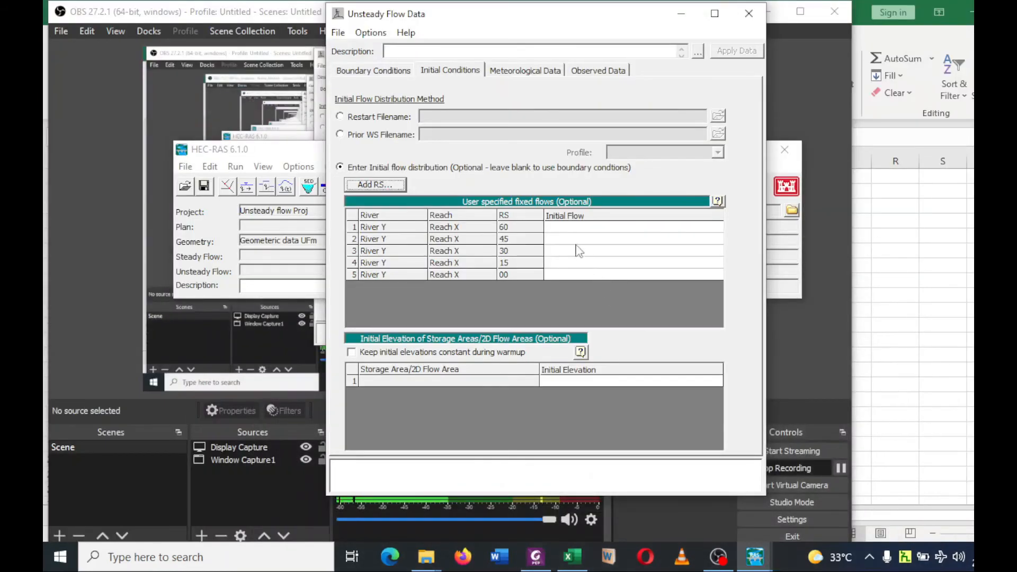
{"action": "left_click", "coordinate": [568, 232]}
{"action": "type", "text": "9000"}
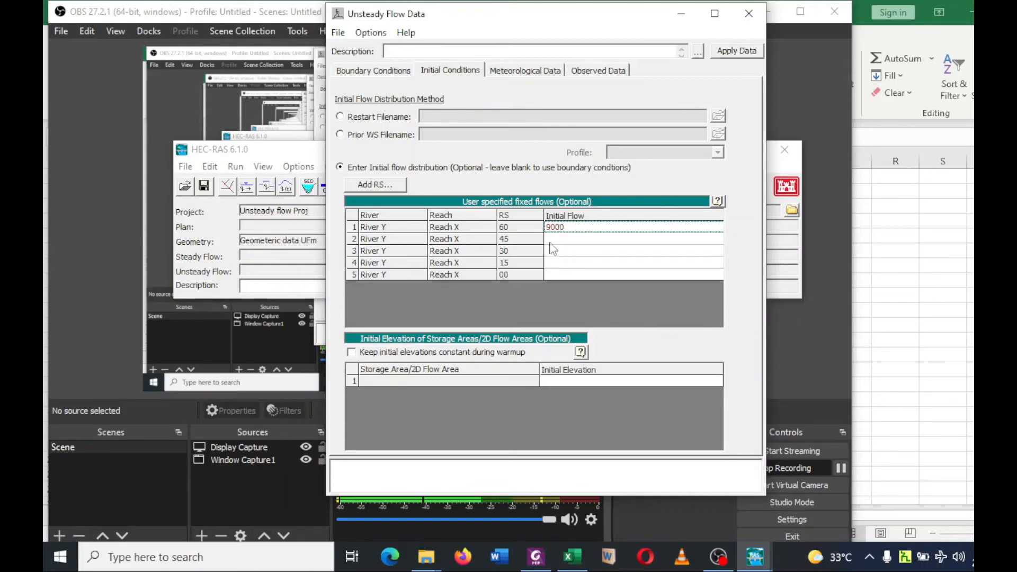
{"action": "left_click", "coordinate": [552, 242]}
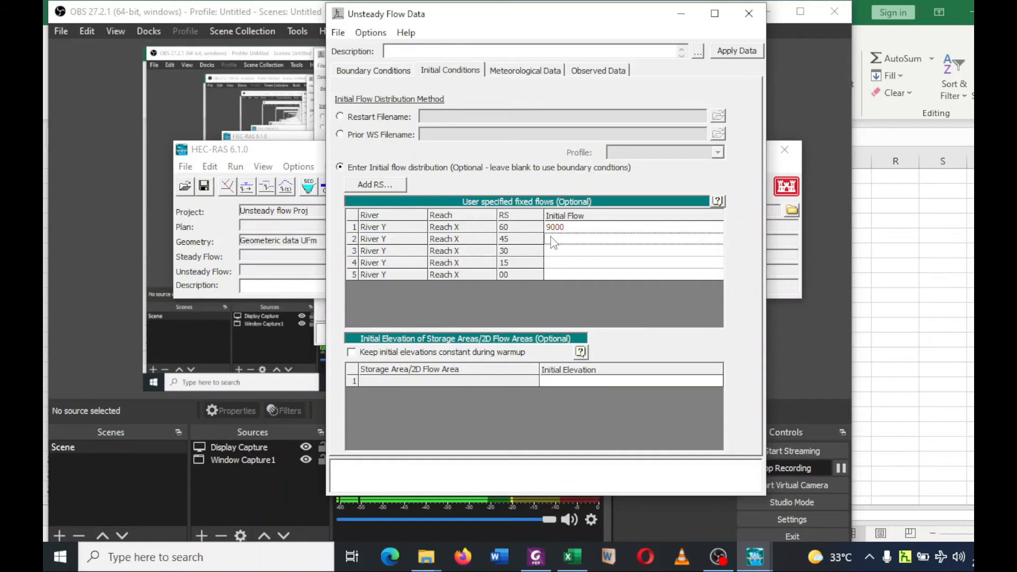
{"action": "type", "text": "9000"}
{"action": "left_click", "coordinate": [554, 253]}
{"action": "type", "text": "9000"}
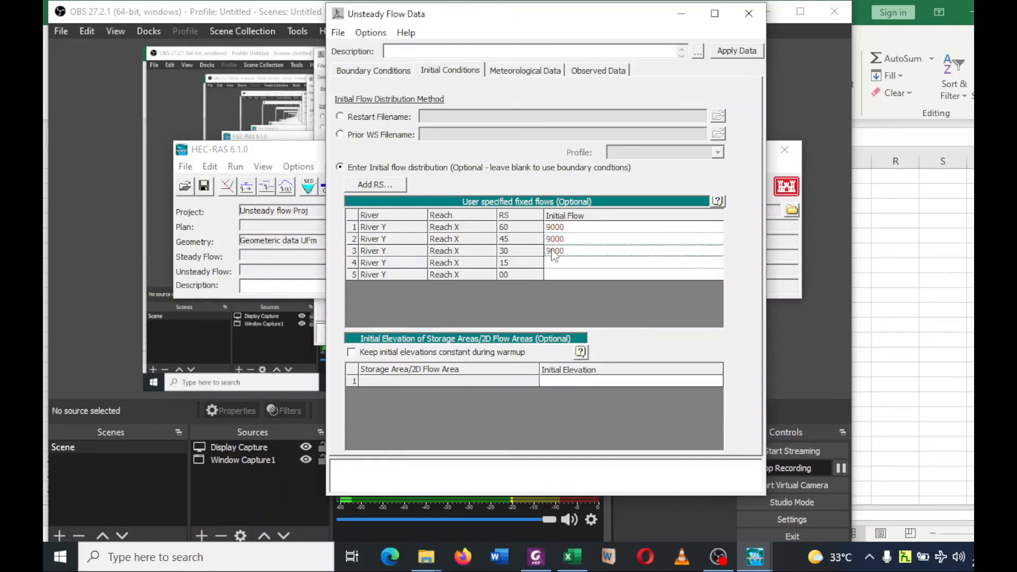
{"action": "left_click", "coordinate": [554, 264]}
{"action": "type", "text": "9000"}
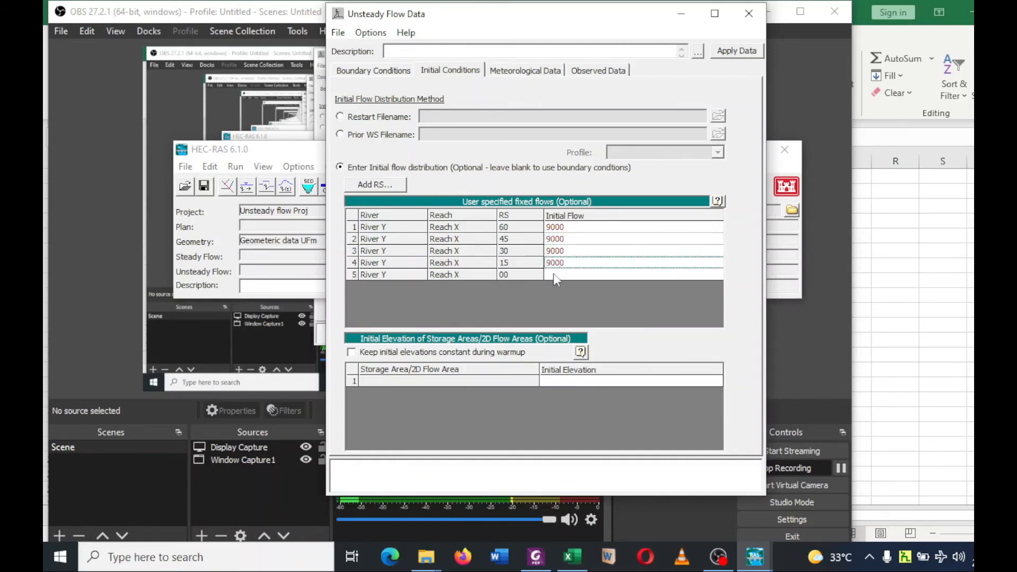
{"action": "left_click", "coordinate": [555, 274]}
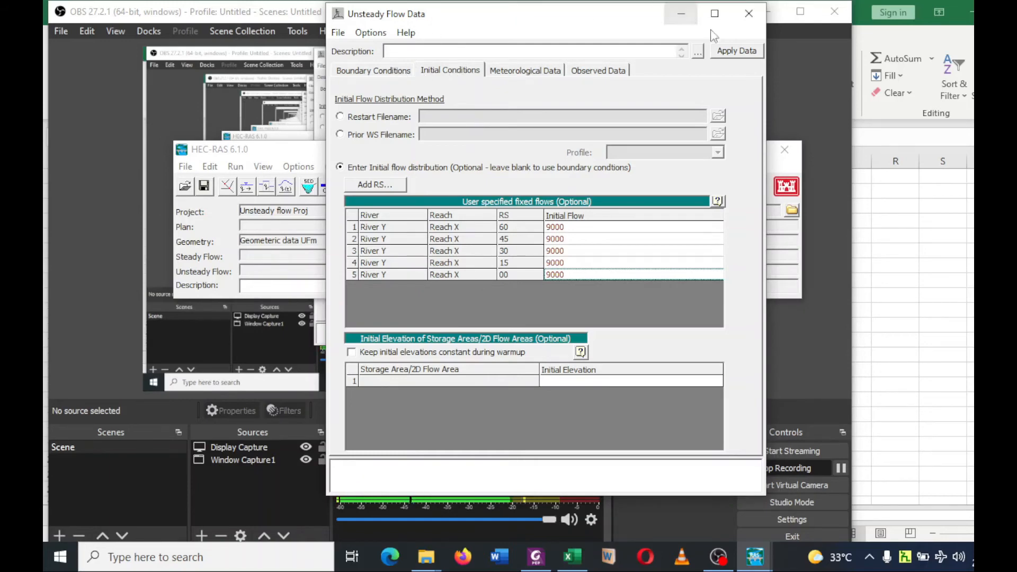
{"action": "left_click", "coordinate": [724, 53]}
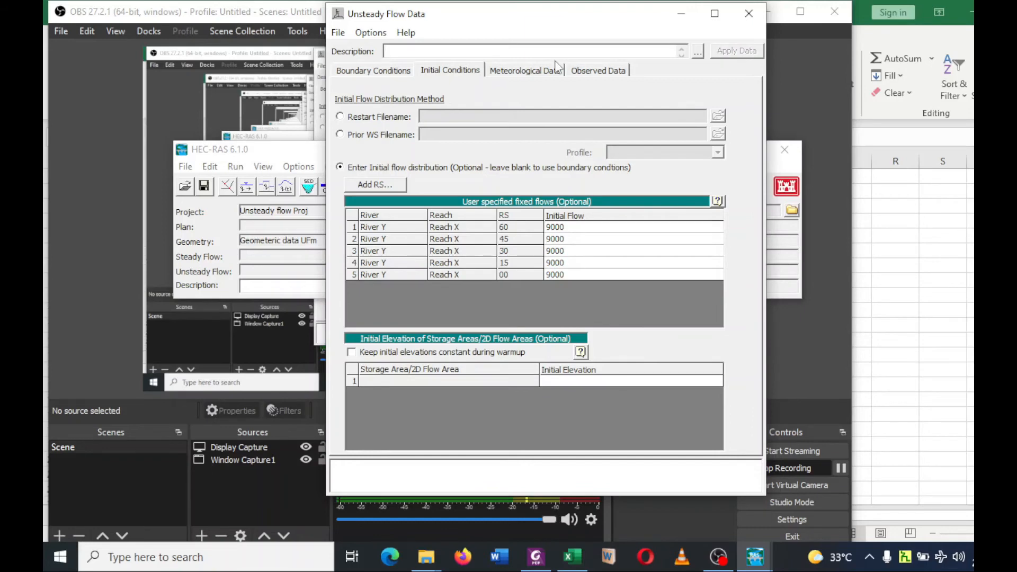
Save the unsteady flow data with the title "Unsteady flow for River Y" and close its editor.
{"action": "left_click", "coordinate": [338, 32]}
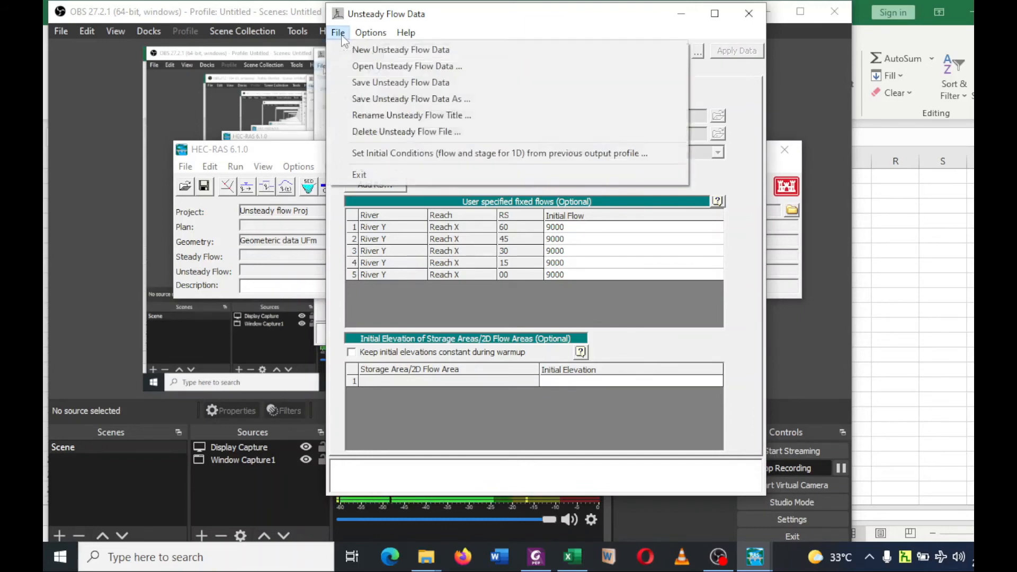
{"action": "left_click", "coordinate": [367, 82]}
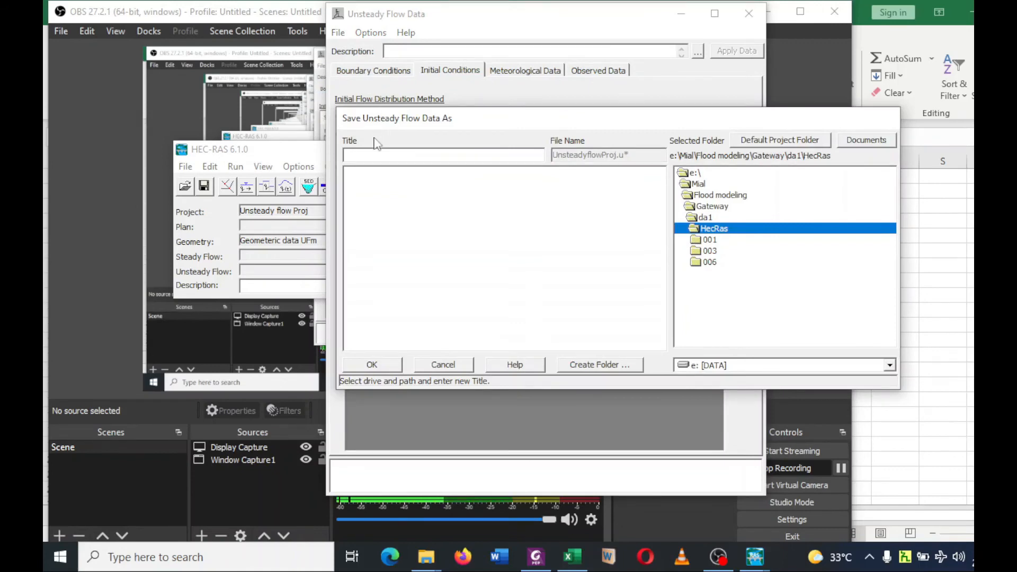
{"action": "type", "text": "Uns"}
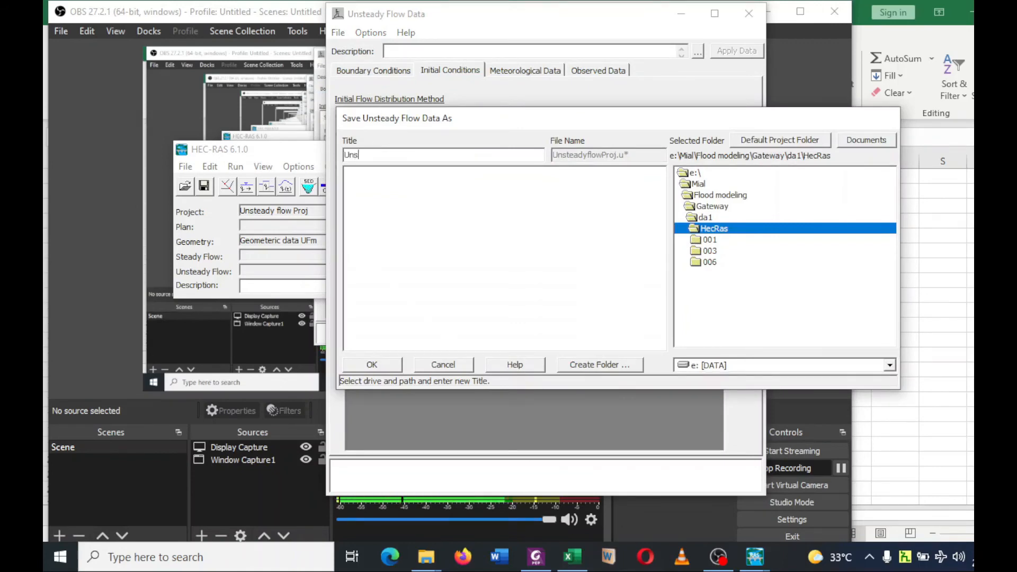
{"action": "type", "text": "teady"}
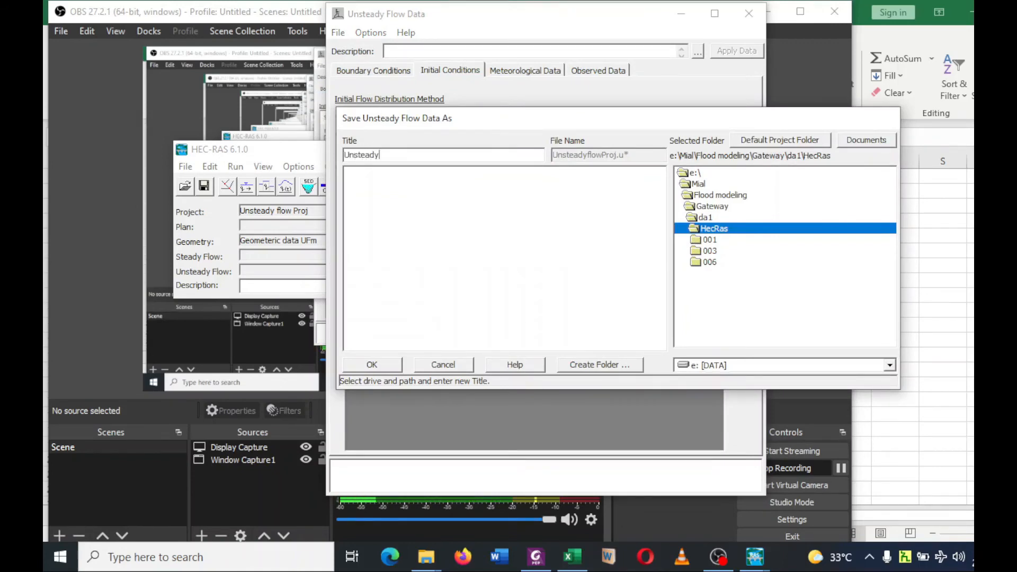
{"action": "type", "text": " fo"}
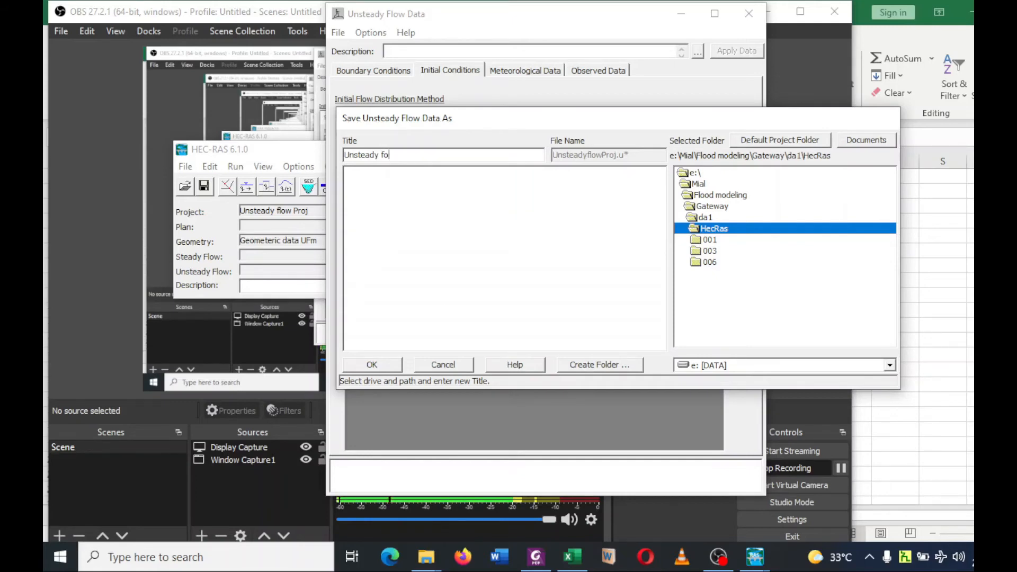
{"action": "type", "text": "r"}
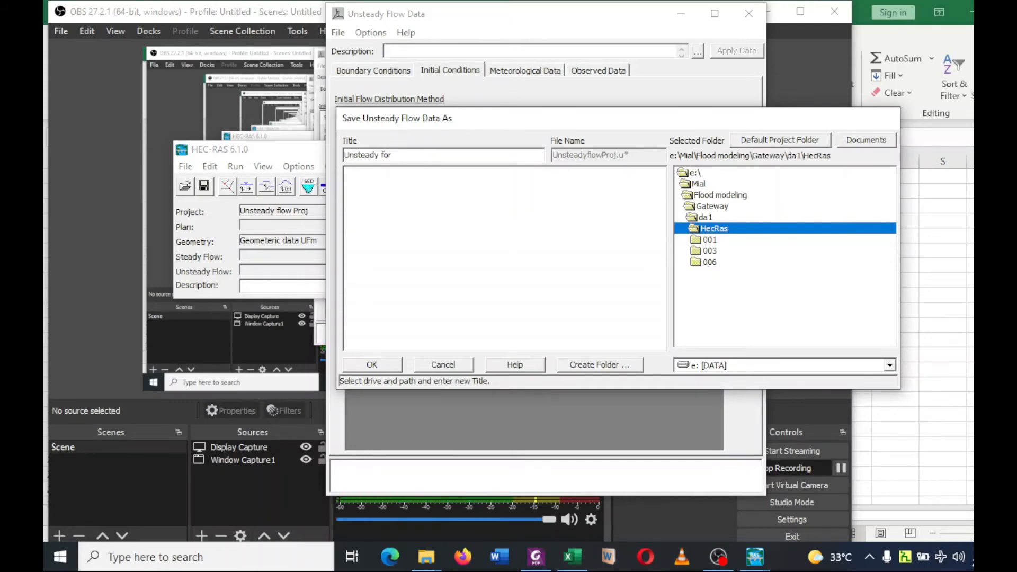
{"action": "type", "text": " River Y"}
{"action": "left_click", "coordinate": [382, 154]}
{"action": "type", "text": "flow for"}
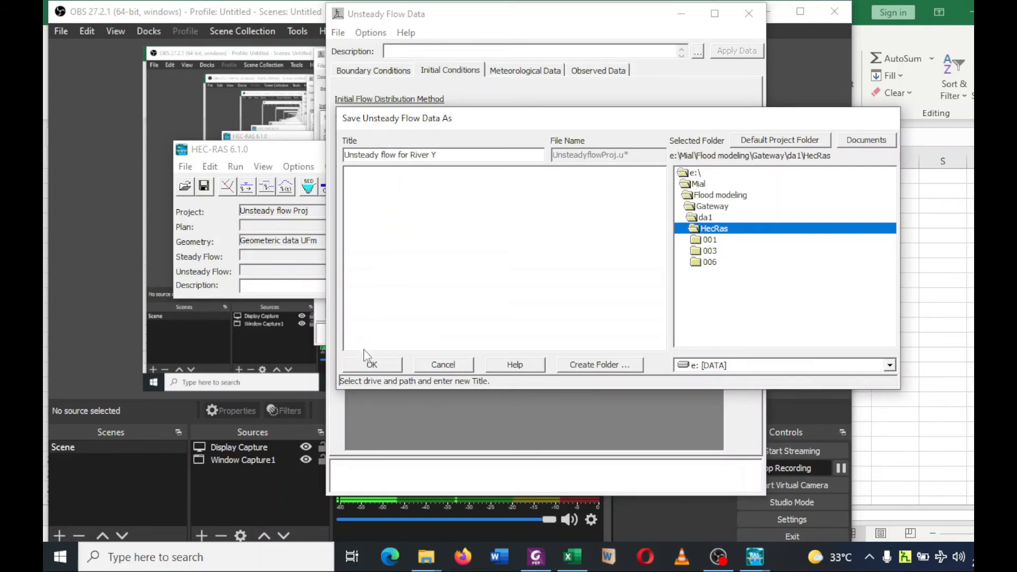
{"action": "left_click", "coordinate": [373, 365]}
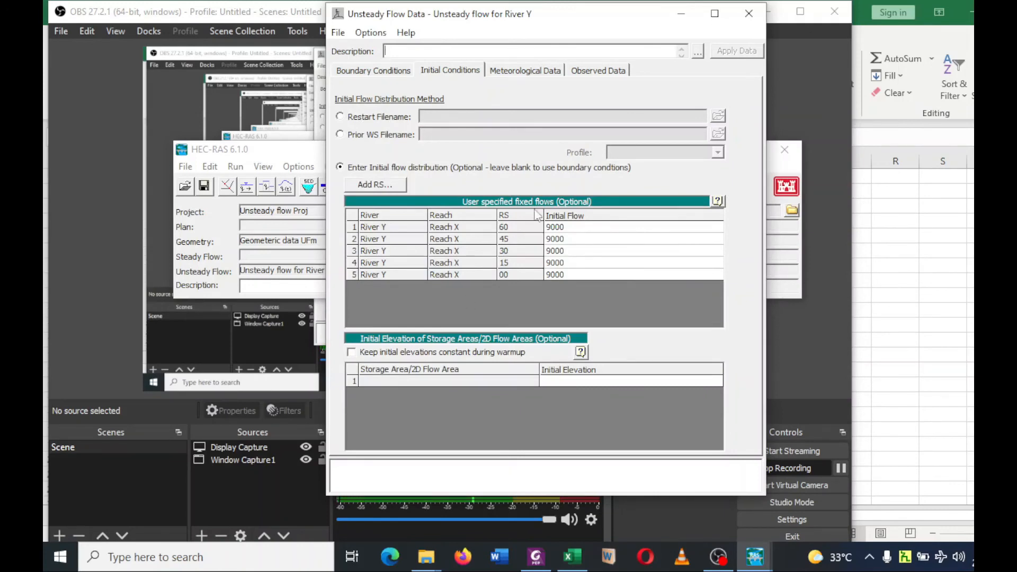
{"action": "left_click", "coordinate": [749, 13]}
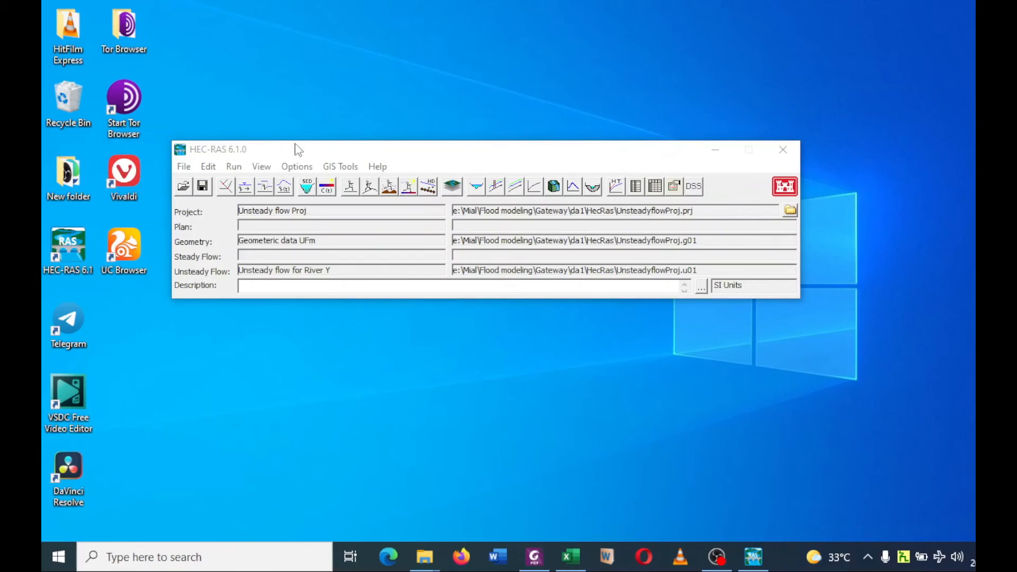
Open the Unsteady Flow Analysis, set the short ID to 001, and enable Geometry Preprocessor, Unsteady Flow Simulation and Post Processor.
{"action": "left_click", "coordinate": [237, 167]}
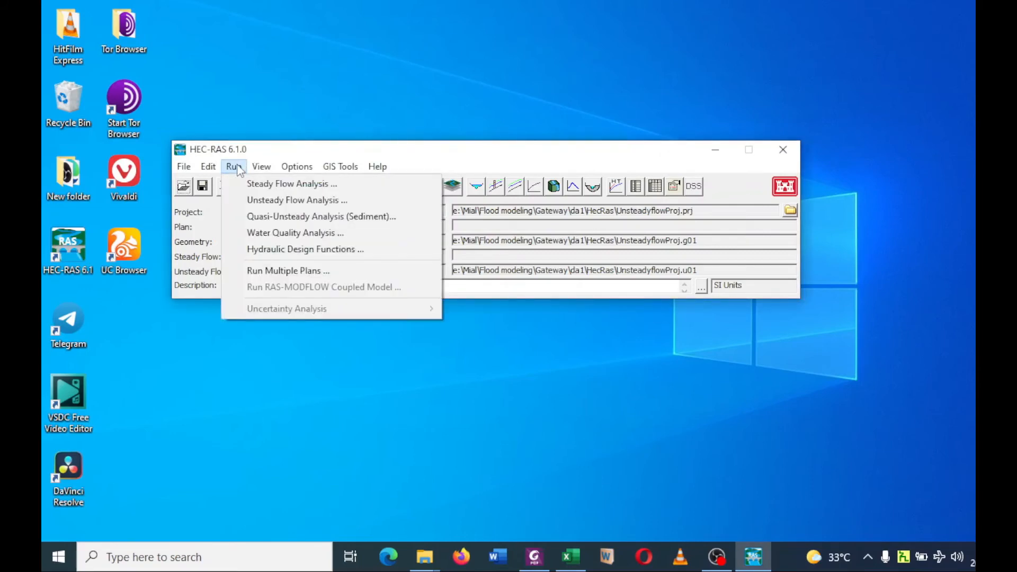
{"action": "left_click", "coordinate": [295, 201]}
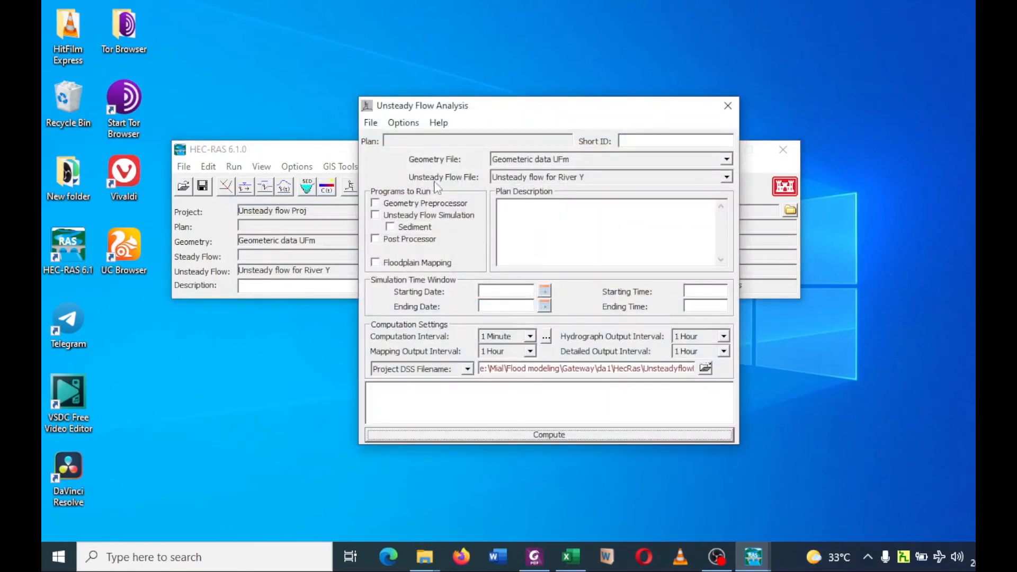
{"action": "left_click", "coordinate": [634, 140]}
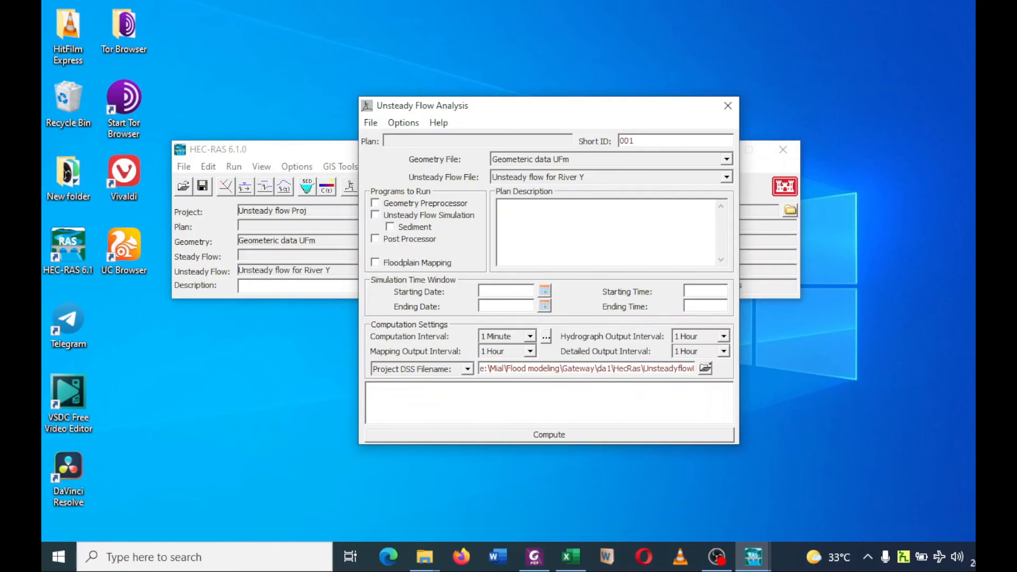
{"action": "left_click", "coordinate": [376, 206]}
{"action": "left_click", "coordinate": [377, 216]}
{"action": "left_click", "coordinate": [376, 239]}
Set the simulation time window from 02MAR2022 at 00 to 02MAR2022 at 2000.
{"action": "left_click", "coordinate": [546, 292]}
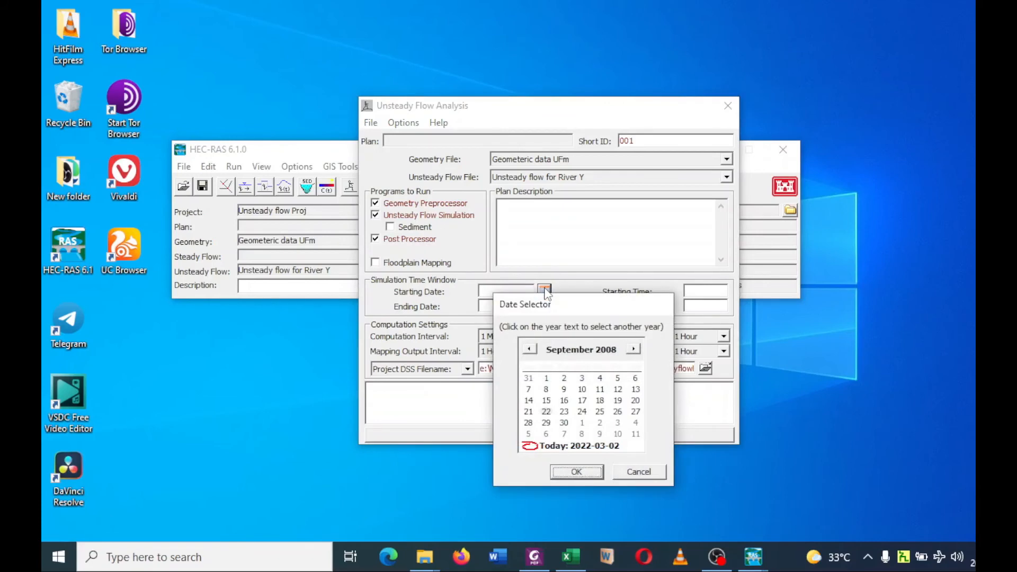
{"action": "left_click", "coordinate": [559, 446]}
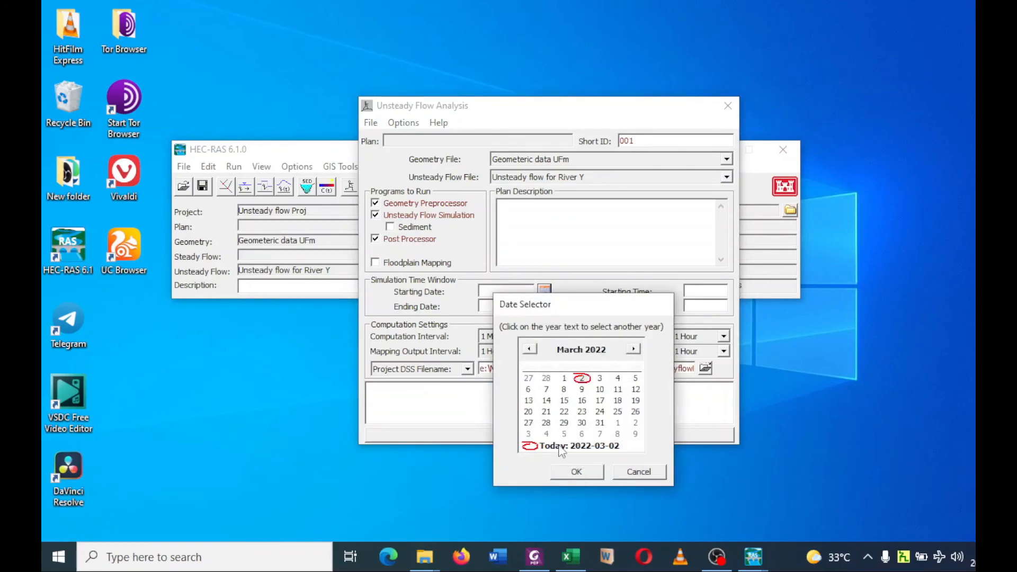
{"action": "left_click", "coordinate": [571, 471]}
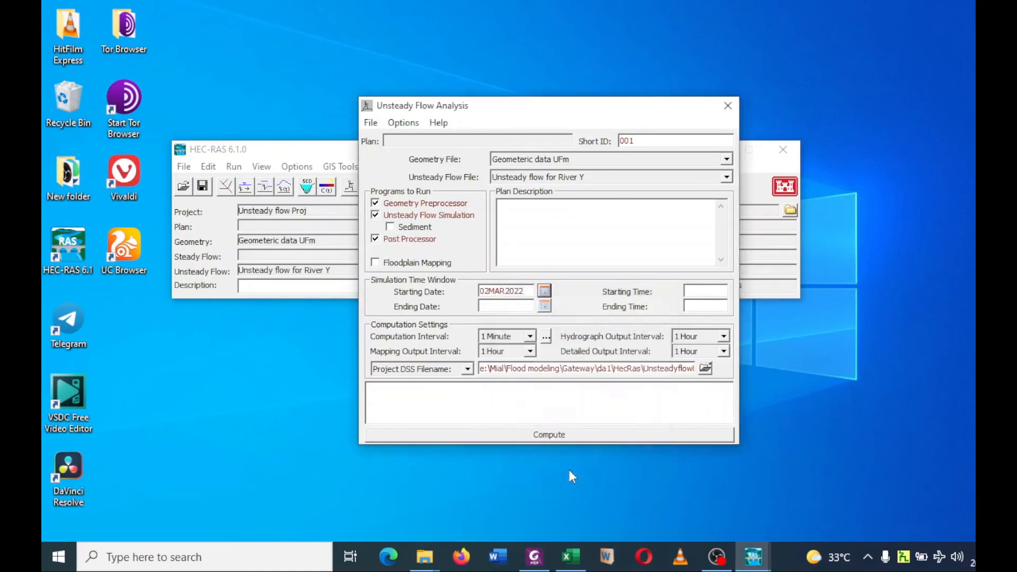
{"action": "left_click", "coordinate": [544, 306]}
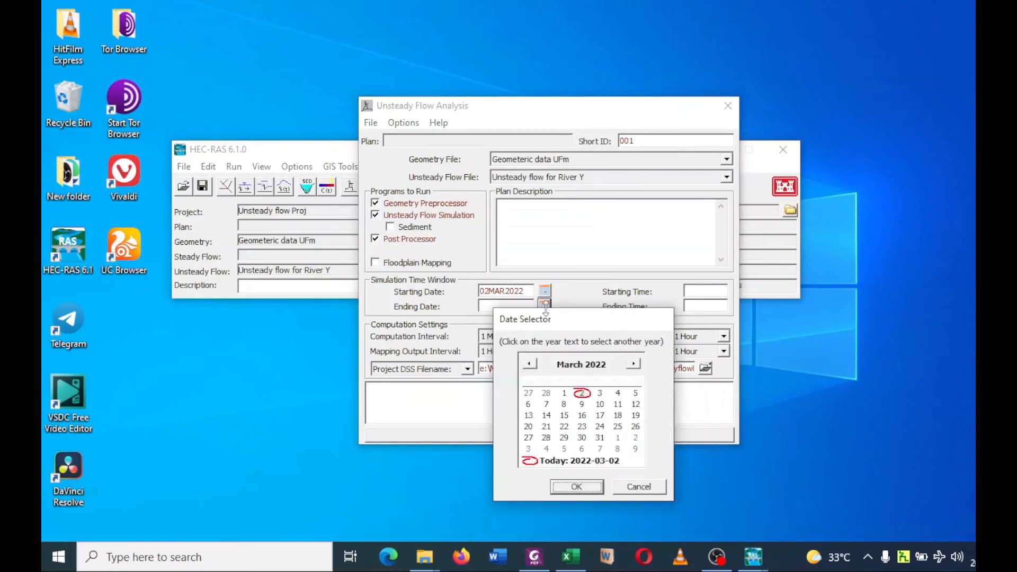
{"action": "left_click", "coordinate": [576, 486]}
{"action": "left_click", "coordinate": [703, 290]}
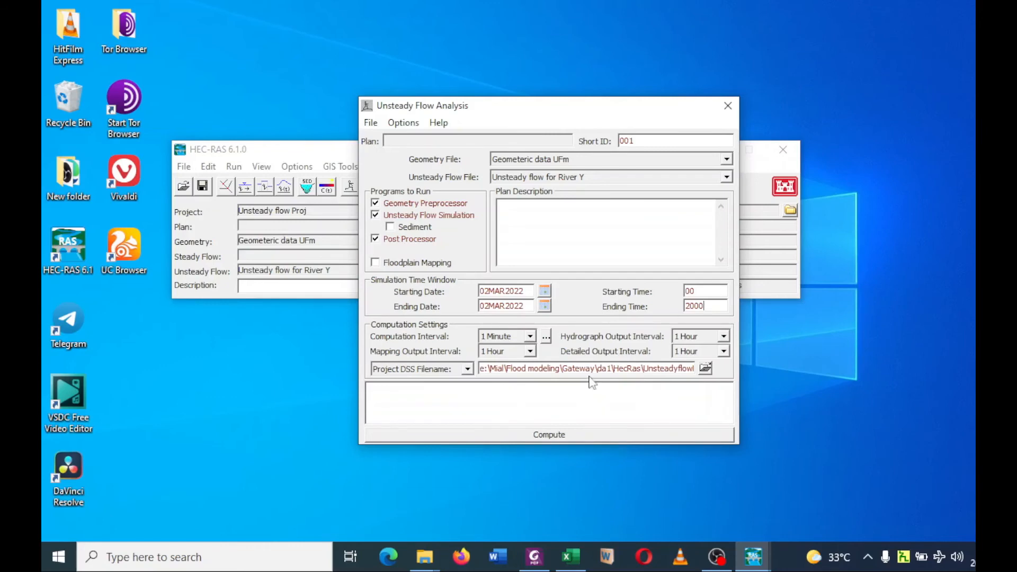
Compute the unsteady flow plan, then close the finished computations report and the Unsteady Flow Analysis.
{"action": "left_click", "coordinate": [550, 436]}
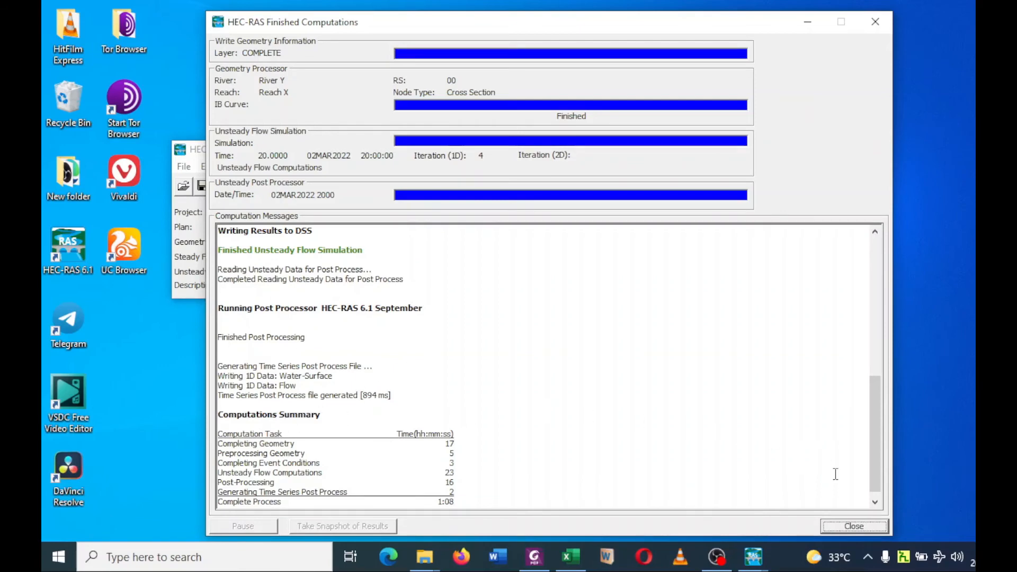
{"action": "left_click", "coordinate": [854, 526]}
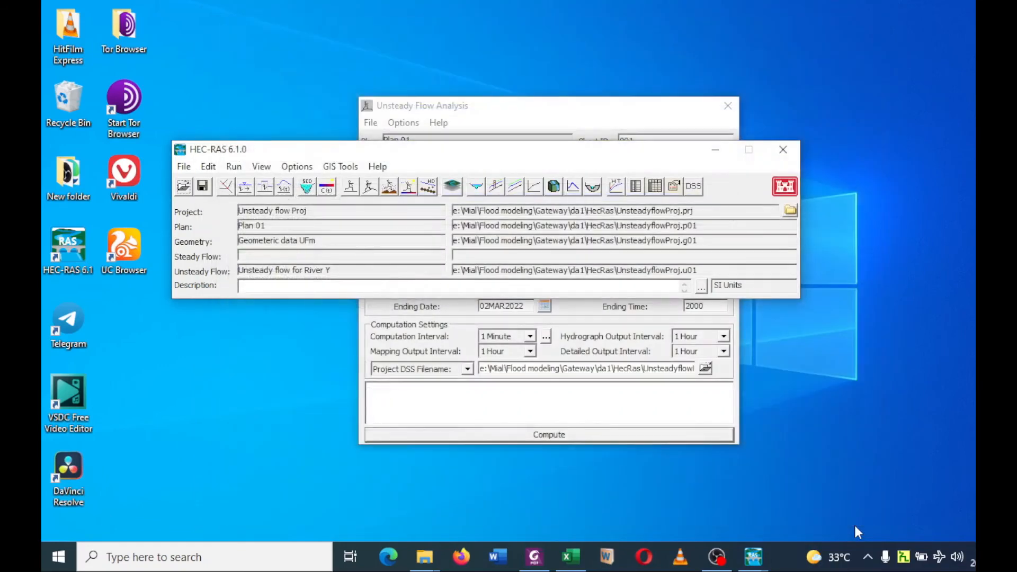
{"action": "left_click", "coordinate": [501, 114]}
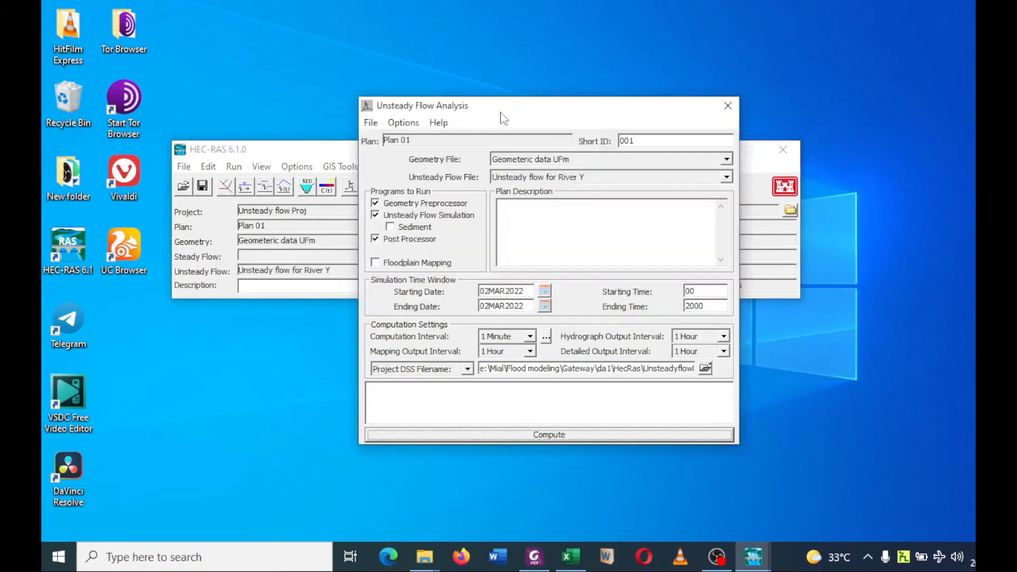
{"action": "left_click", "coordinate": [727, 106]}
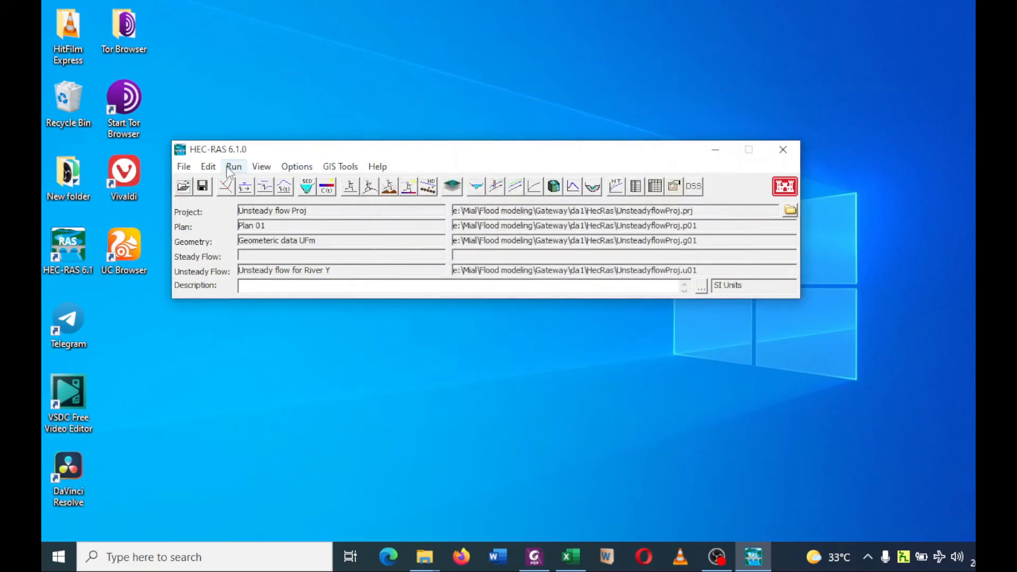
Open the cross-section plot of River Y and animate the water surface at river station 60.
{"action": "left_click", "coordinate": [262, 167]}
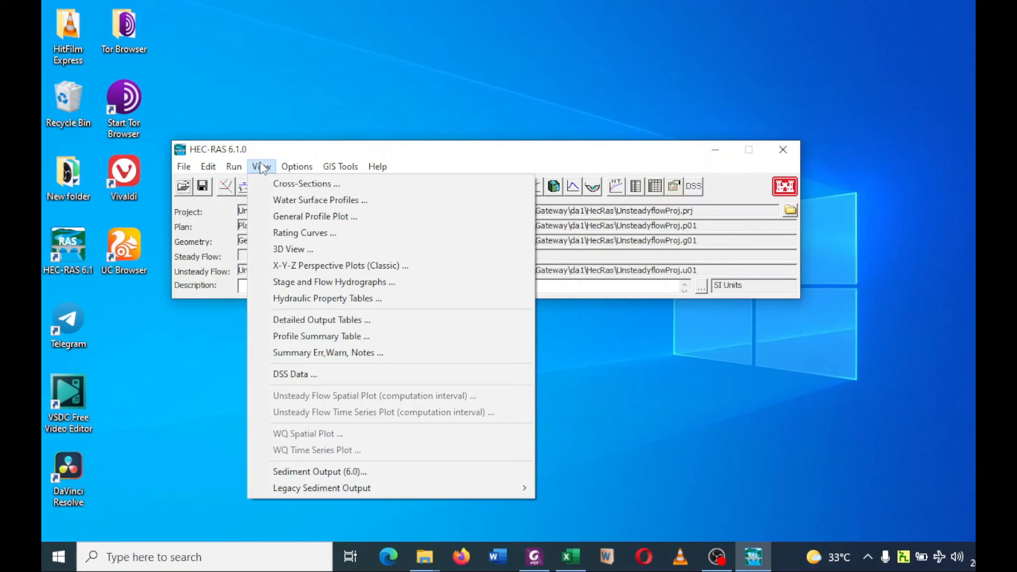
{"action": "left_click", "coordinate": [283, 184]}
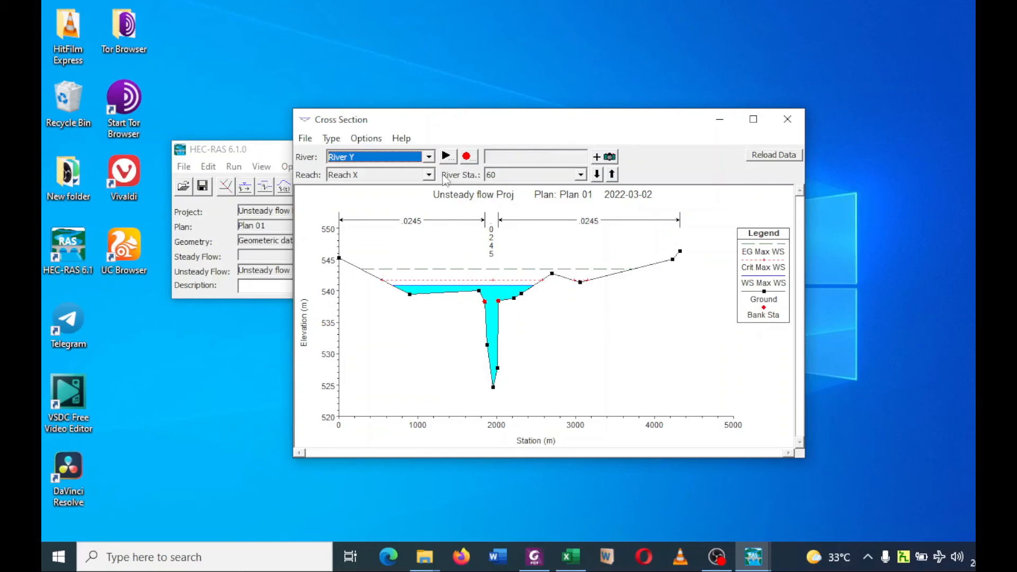
{"action": "left_click", "coordinate": [448, 157]}
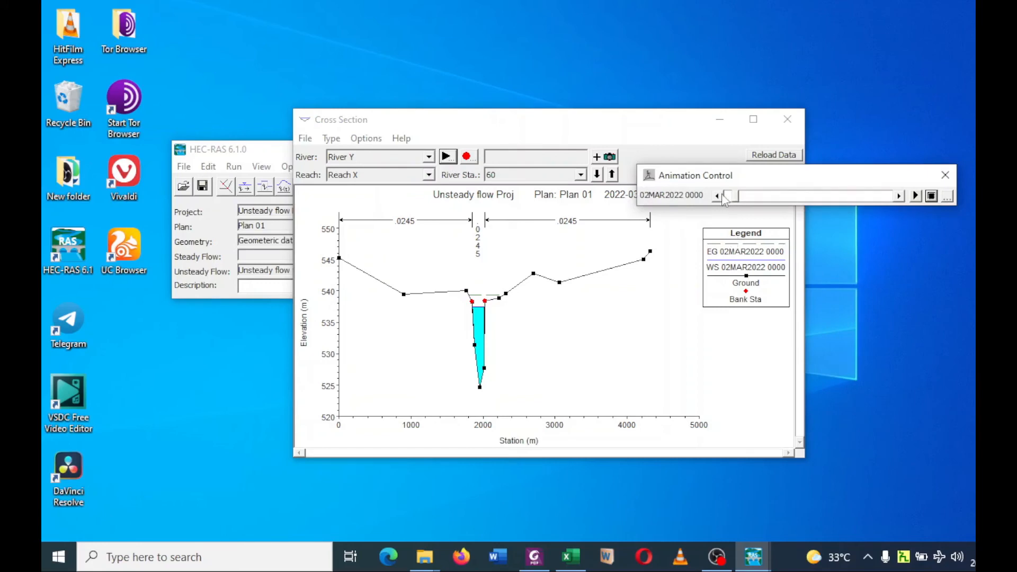
{"action": "left_click", "coordinate": [916, 196]}
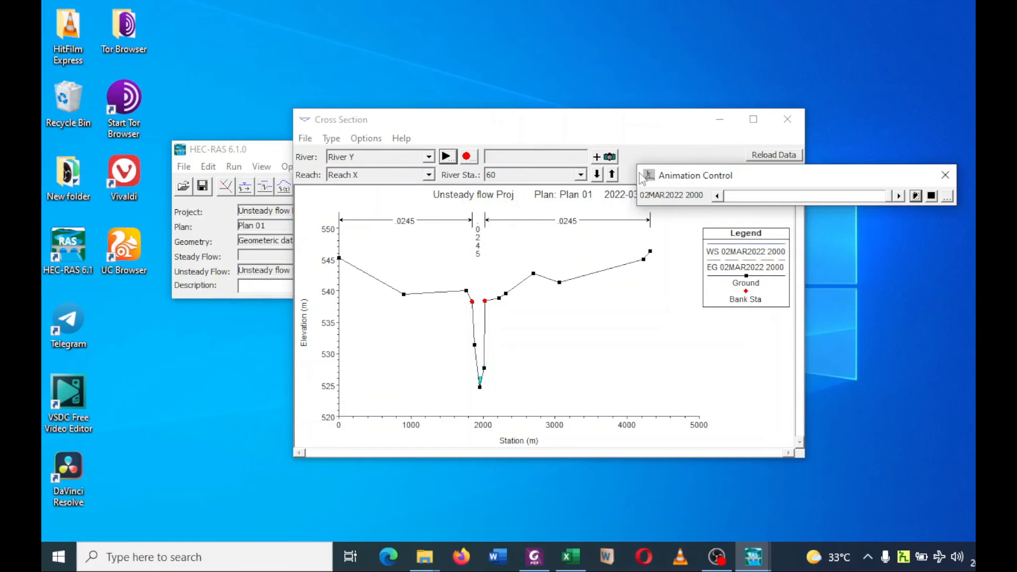
Animate the water surface at river station 45, then close the animation control and the cross-section plot.
{"action": "left_click", "coordinate": [597, 175]}
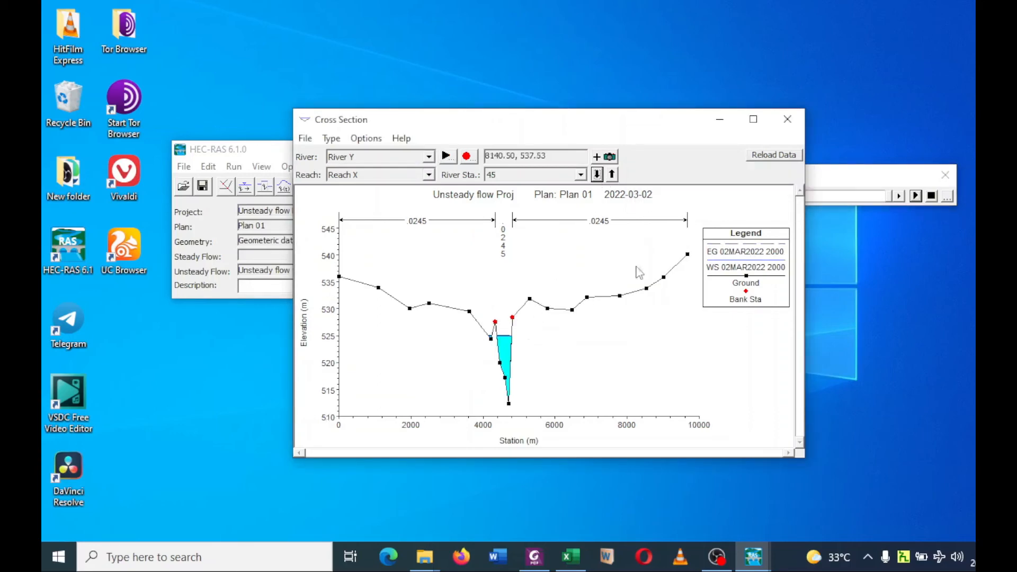
{"action": "left_click", "coordinate": [842, 182]}
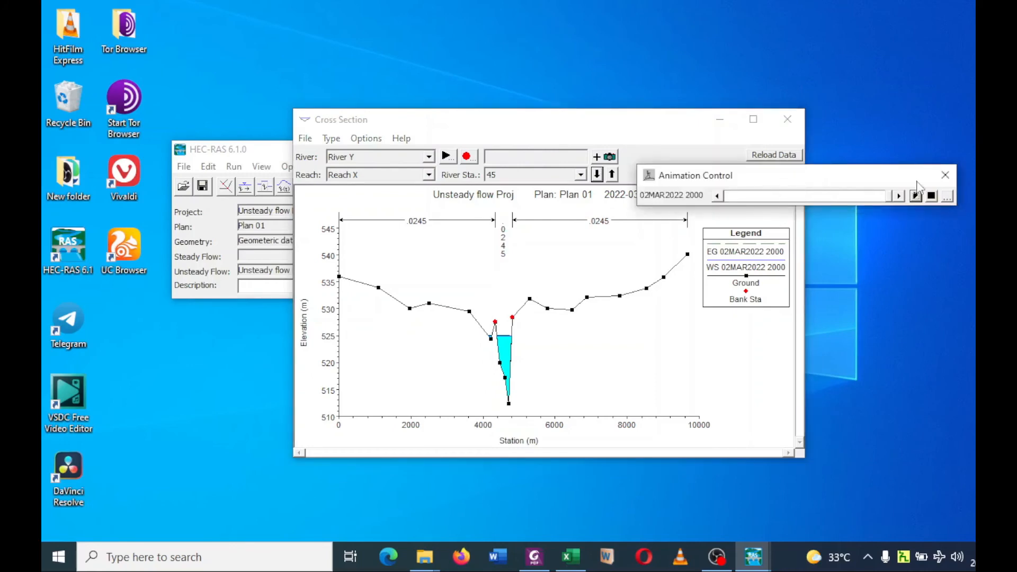
{"action": "left_click", "coordinate": [916, 195]}
{"action": "left_click", "coordinate": [945, 176]}
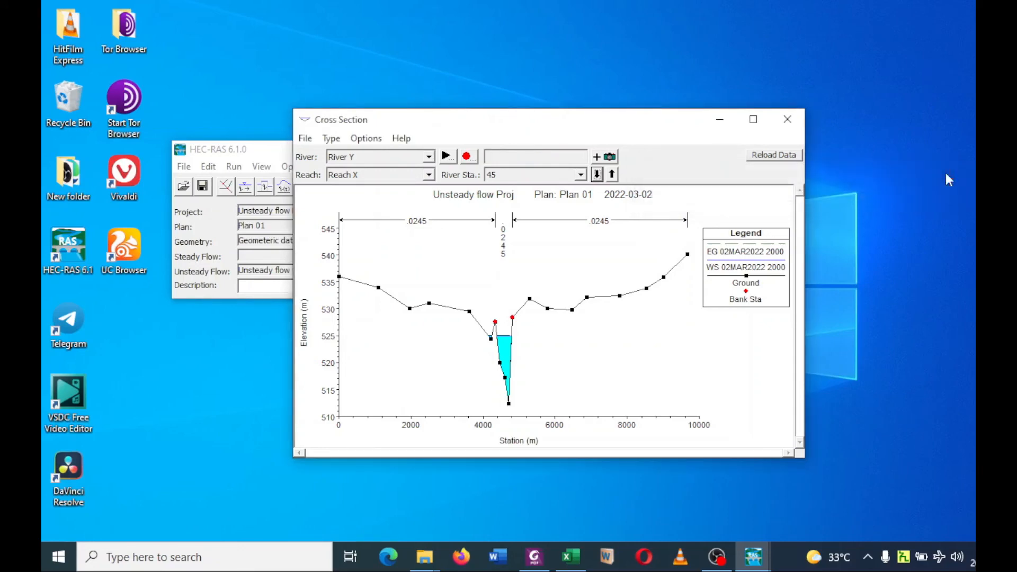
{"action": "left_click", "coordinate": [788, 120]}
Examine the detailed cross-section output table for river station 45 with the Max WS profile and its available output types, then close it.
{"action": "left_click", "coordinate": [262, 167]}
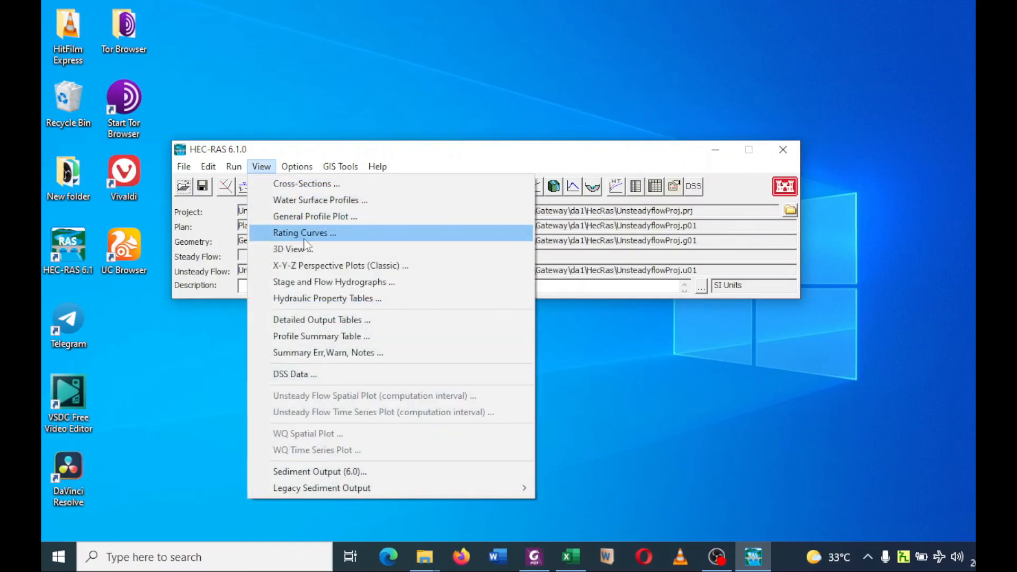
{"action": "left_click", "coordinate": [334, 321]}
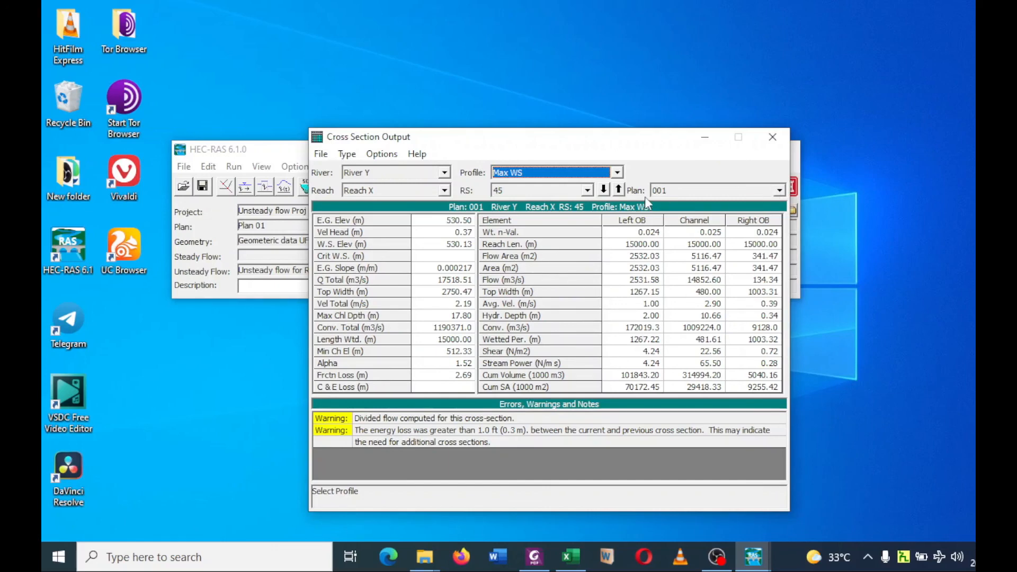
{"action": "left_click", "coordinate": [347, 154]}
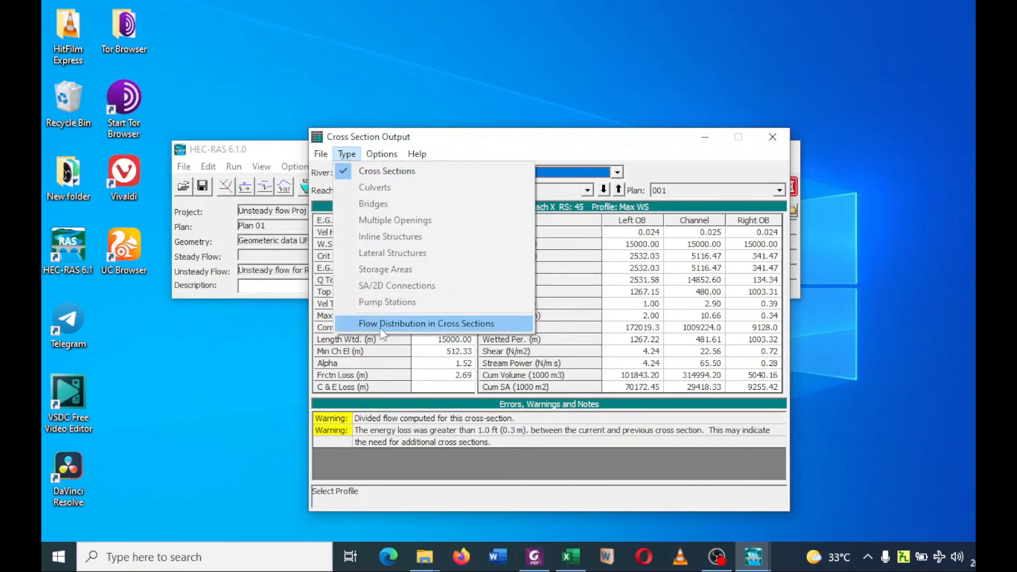
{"action": "left_click", "coordinate": [672, 157]}
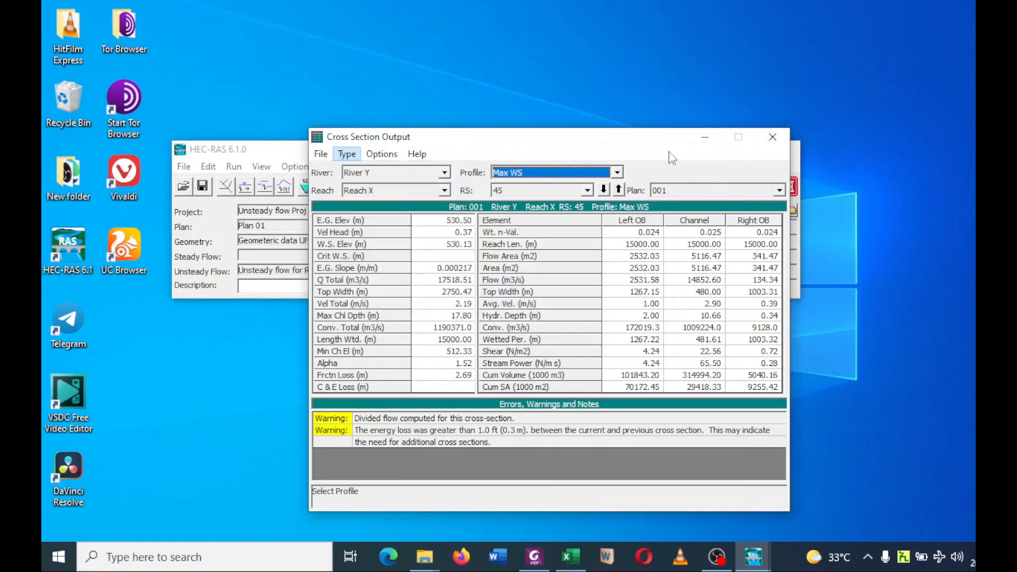
{"action": "left_click", "coordinate": [773, 139]}
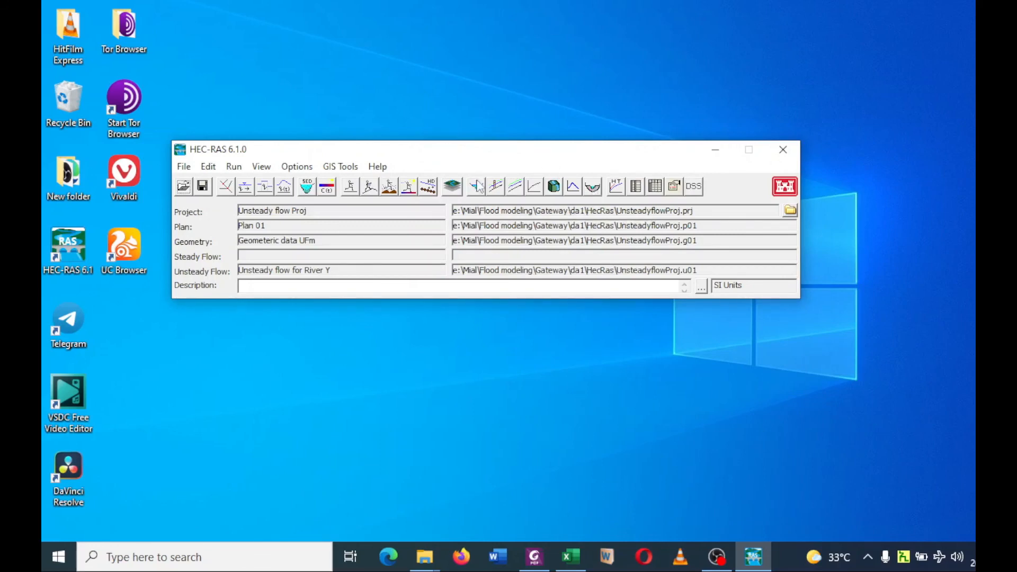
View the X-Y-Z perspective plot of the reach at an azimuth angle of 36, then close it.
{"action": "left_click", "coordinate": [262, 167]}
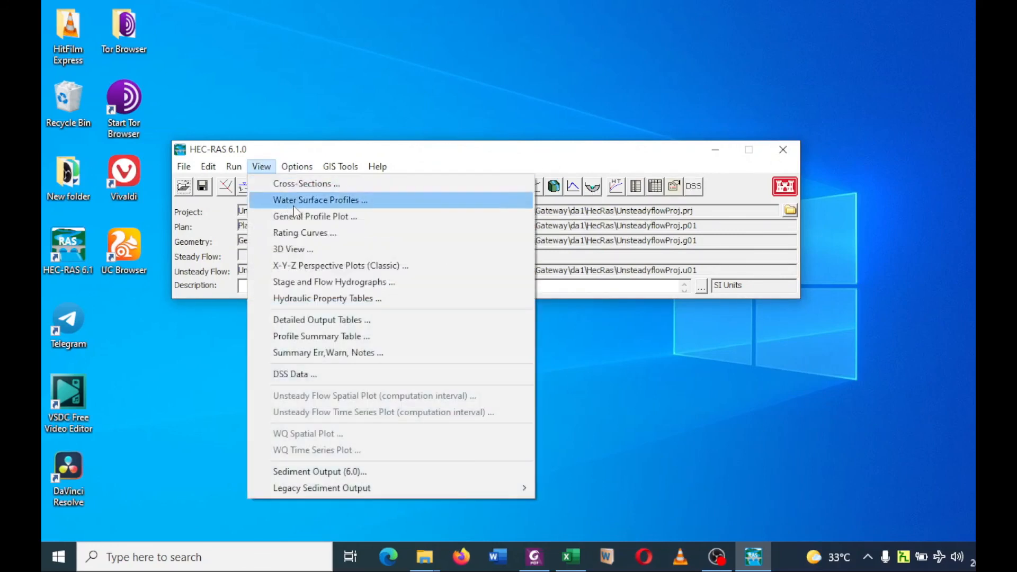
{"action": "left_click", "coordinate": [336, 265]}
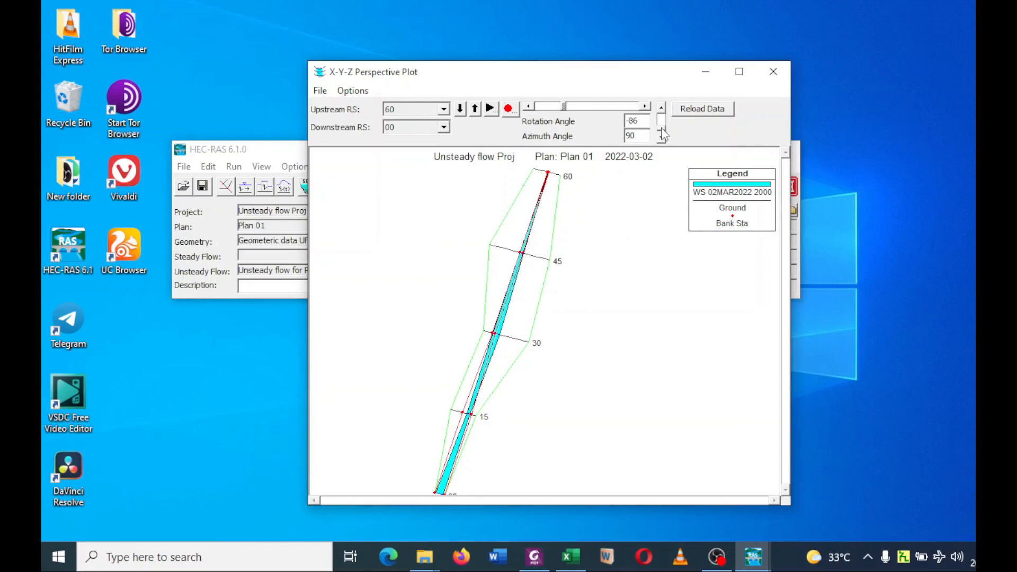
{"action": "left_click_drag", "start_coordinate": [662, 129], "coordinate": [664, 128]}
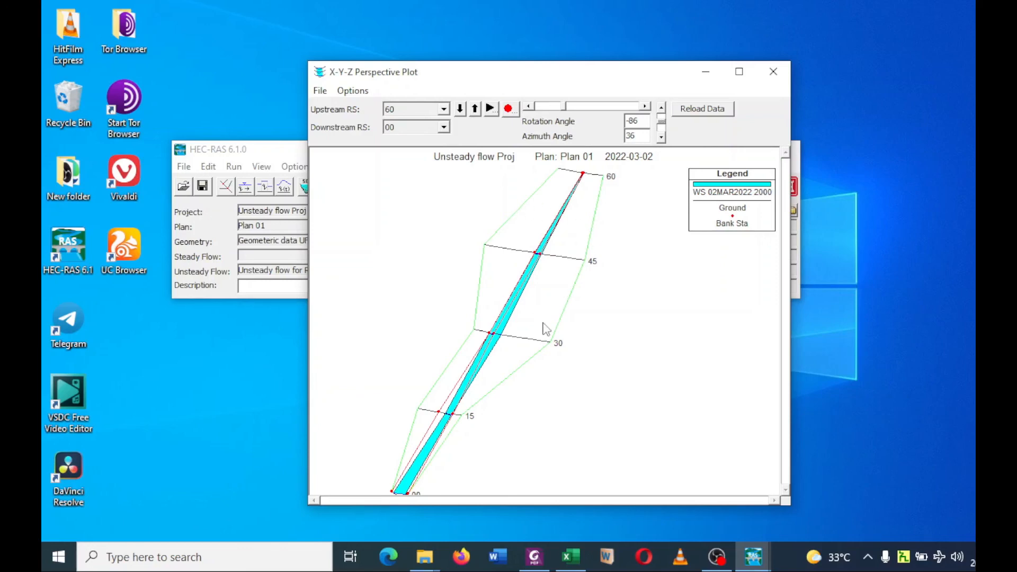
{"action": "left_click", "coordinate": [774, 73]}
Review the profile summary output as Standard Table 1, Standard Table 2 and Encroachment 1, then close the table.
{"action": "left_click", "coordinate": [269, 168]}
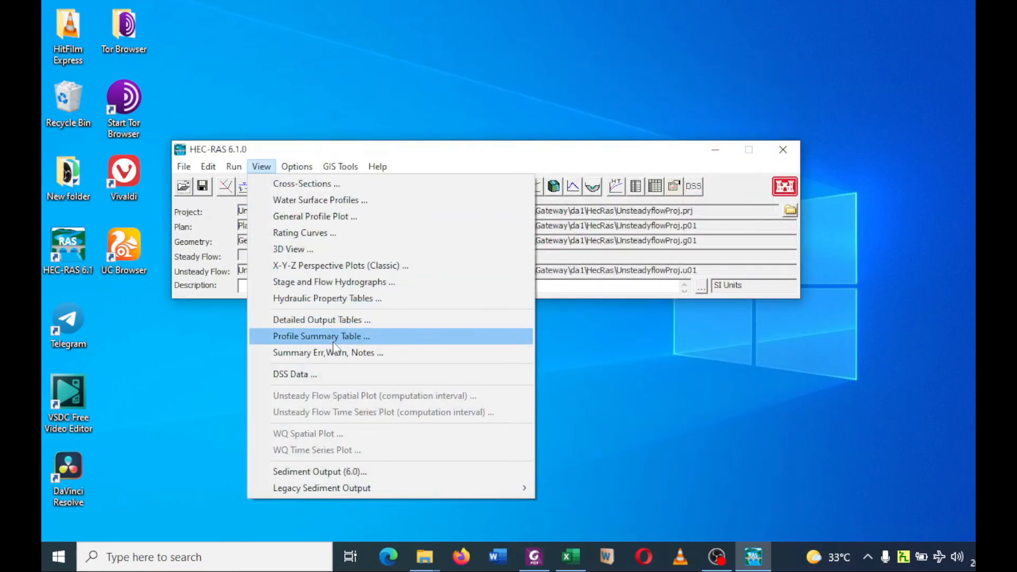
{"action": "left_click", "coordinate": [333, 339]}
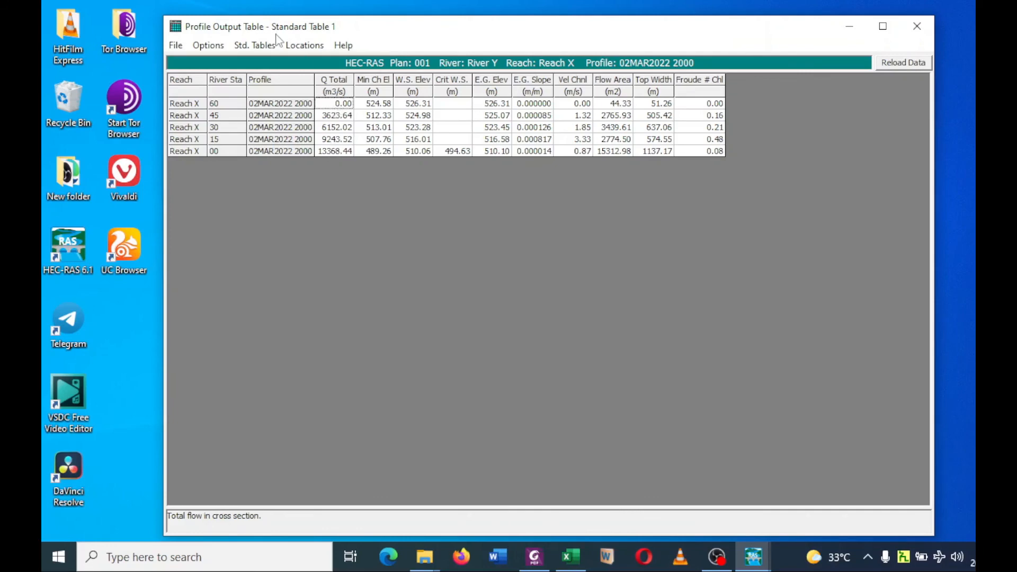
{"action": "left_click", "coordinate": [252, 46]}
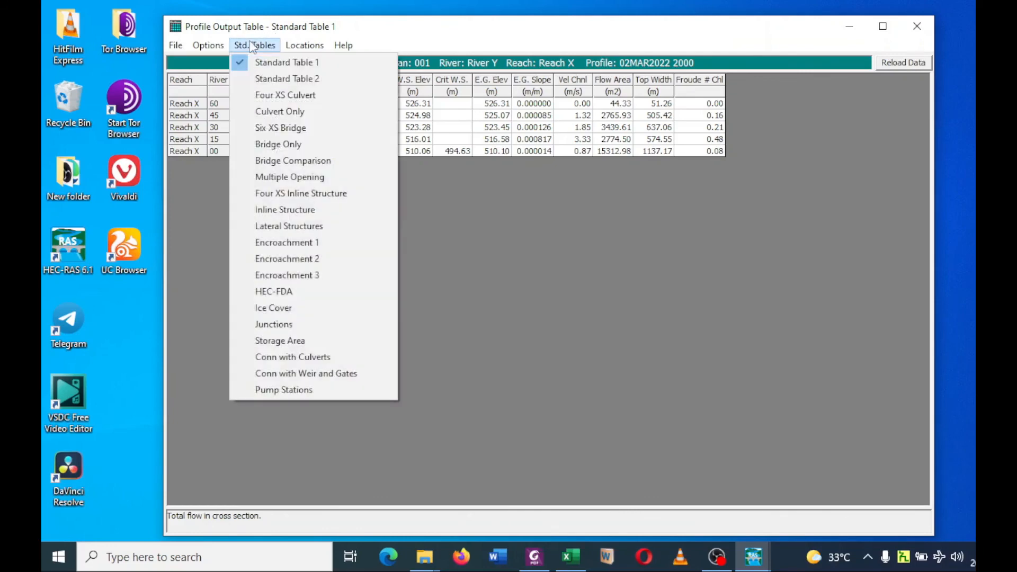
{"action": "left_click", "coordinate": [262, 80]}
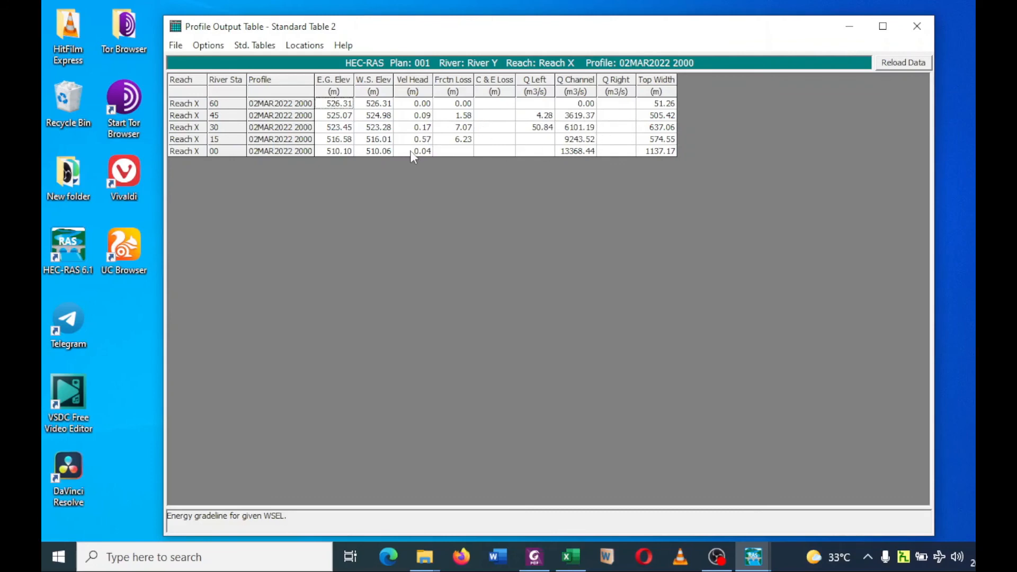
{"action": "left_click", "coordinate": [256, 46]}
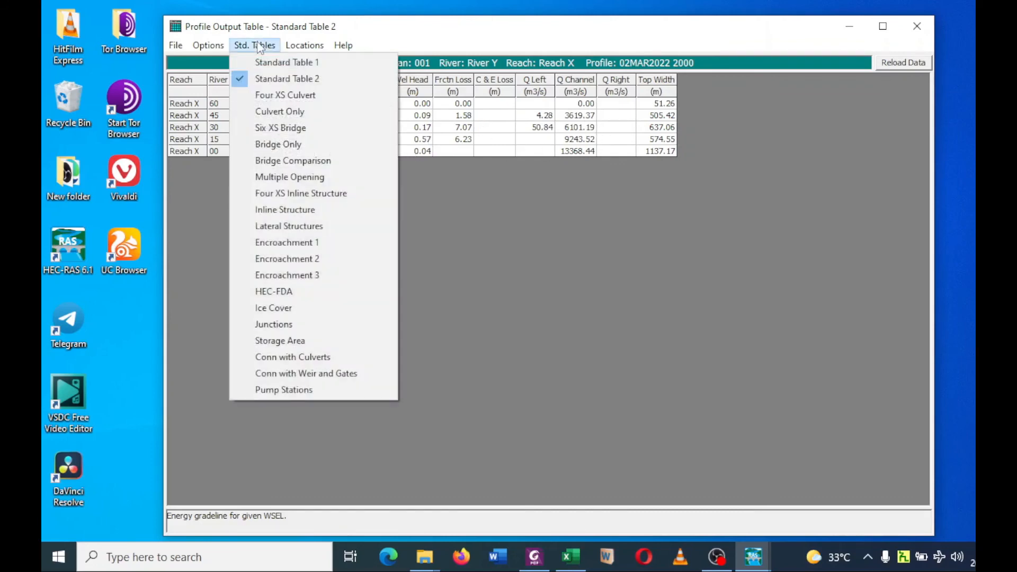
{"action": "left_click", "coordinate": [294, 245]}
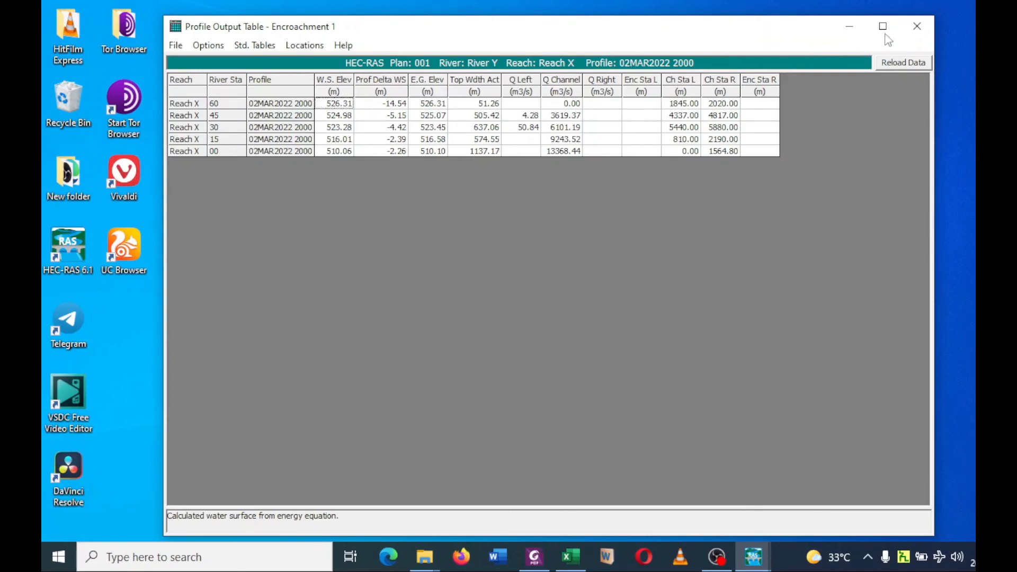
{"action": "left_click", "coordinate": [916, 28]}
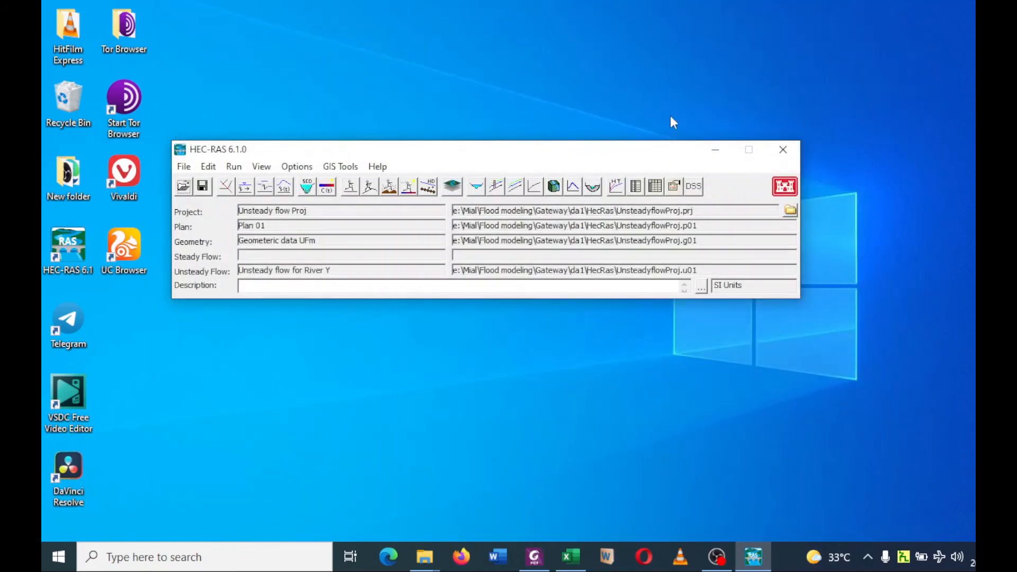